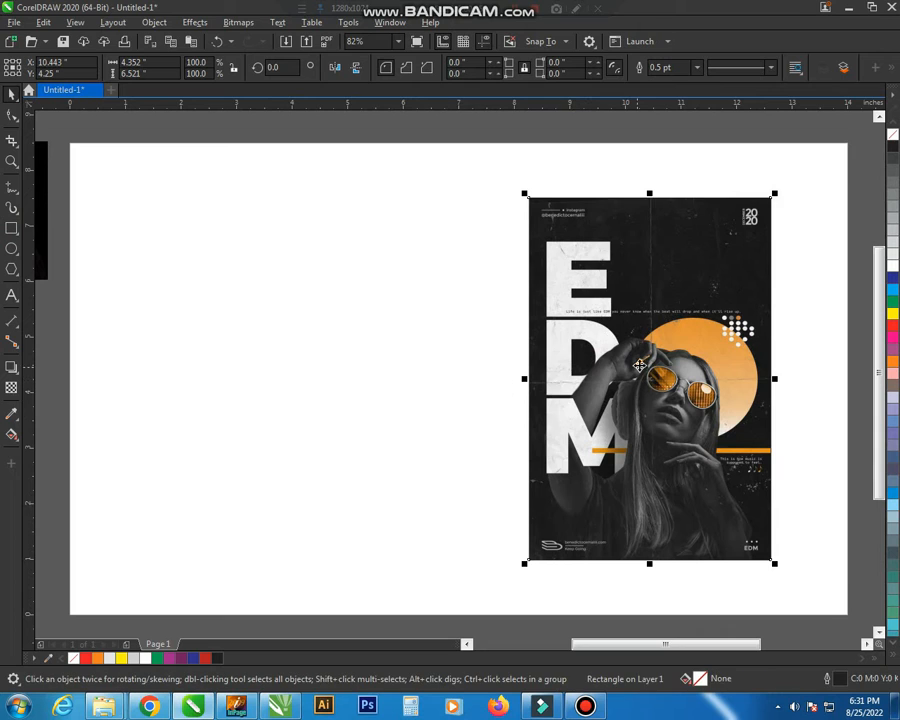
Move the unfilled poster-sized rectangle off the reference poster onto the blank part of the page beside it.
left_click_drag(654, 378, 358, 378)
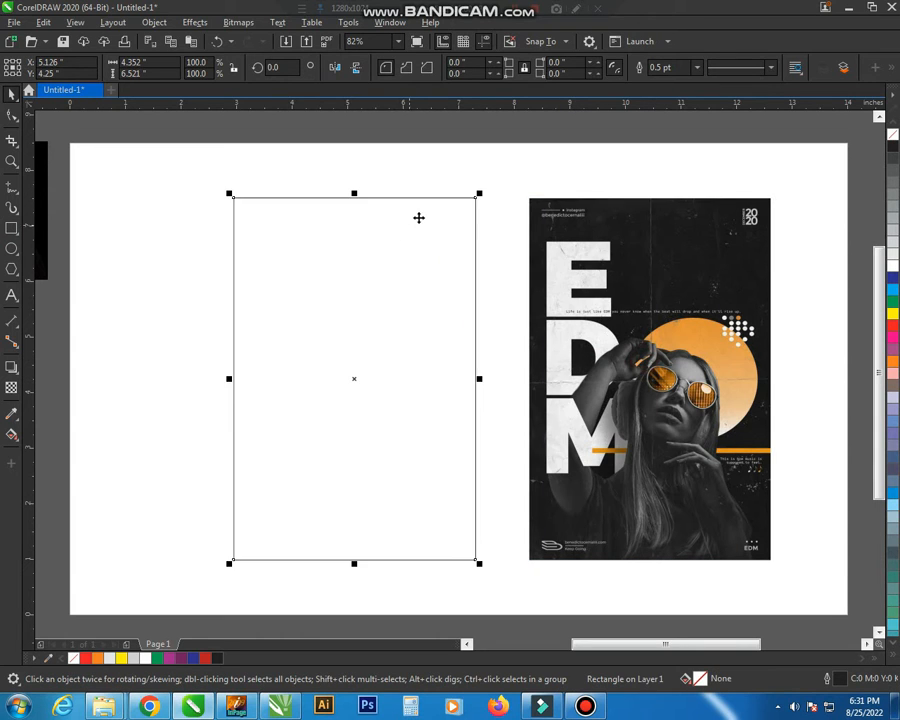
left_click_drag(420, 228, 378, 270)
left_click(479, 187)
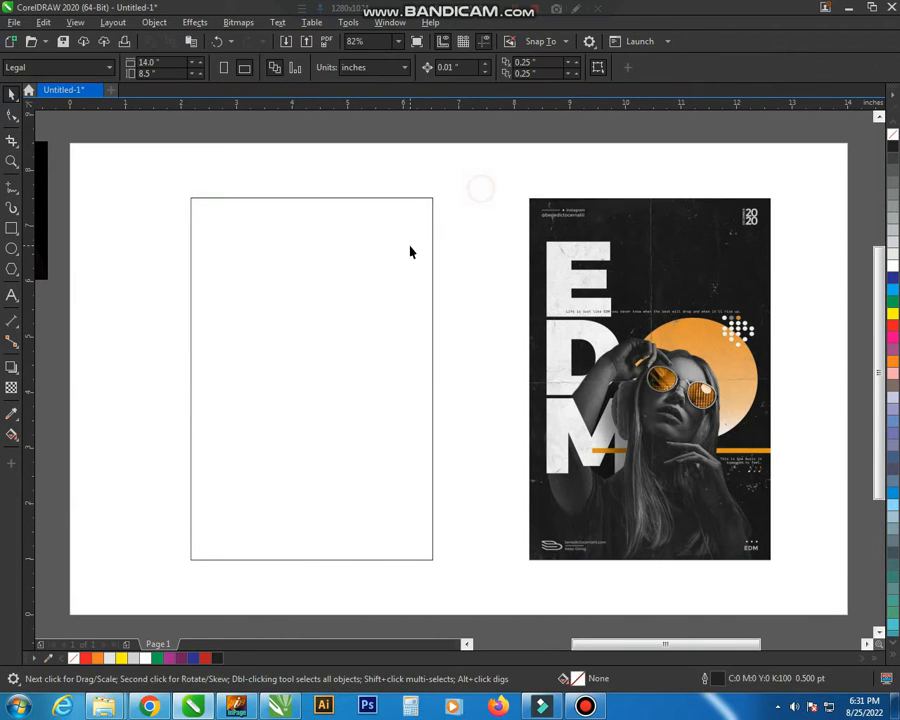
Fill the poster-sized rectangle with a solid near-black colour.
left_click(408, 245)
left_click(893, 148)
left_click(524, 176)
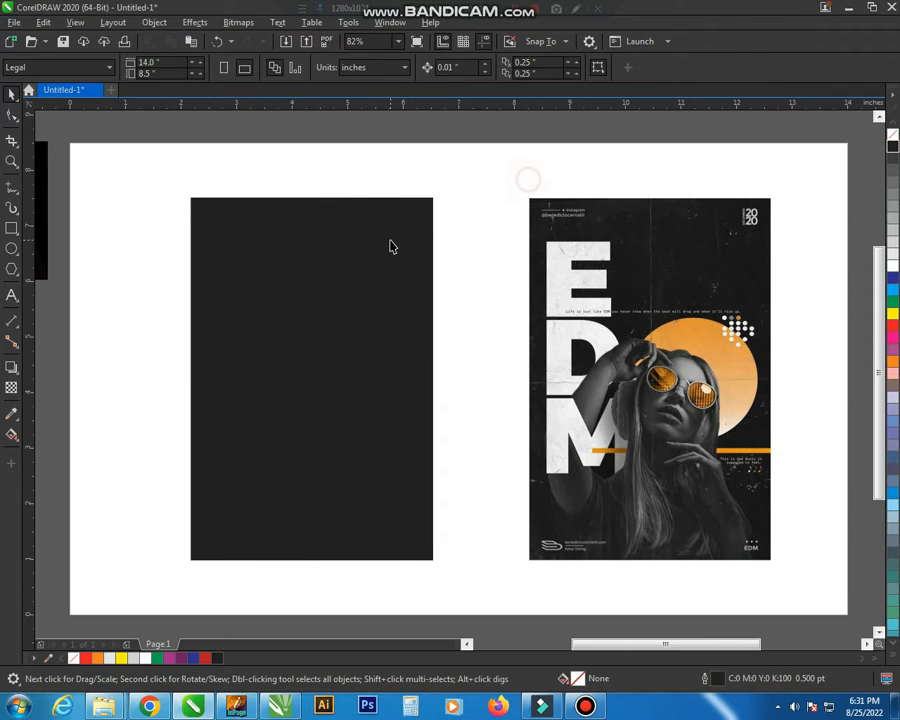
left_click(388, 244)
left_click(479, 280)
Shift the dark rectangle further from the reference poster and place the photo of the woman between the two.
scroll(478, 352, "down", 2)
key("F2")
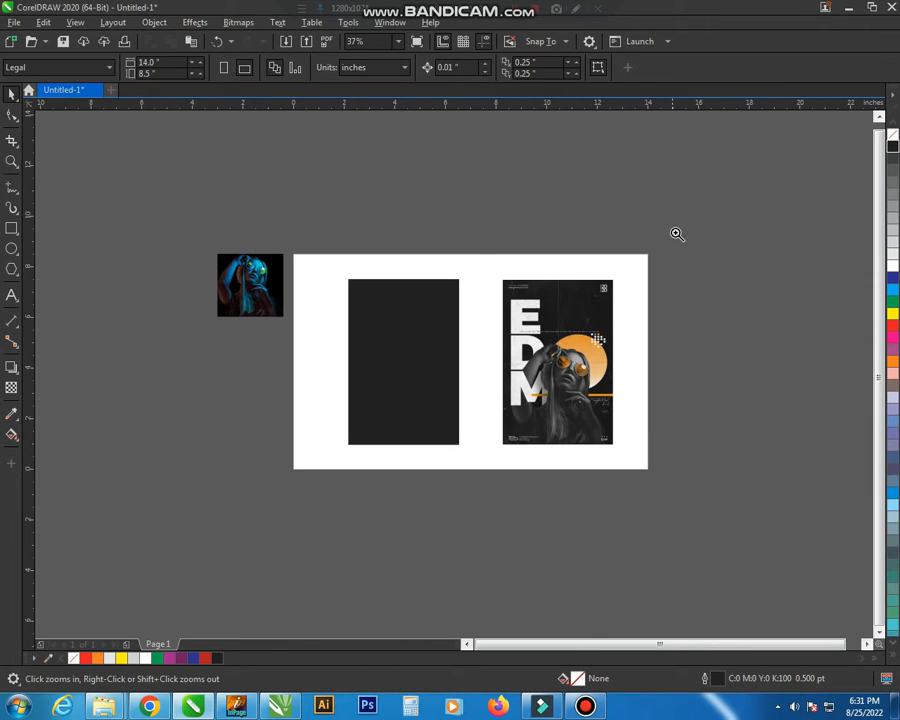
left_click_drag(671, 209, 188, 507)
left_click(172, 279)
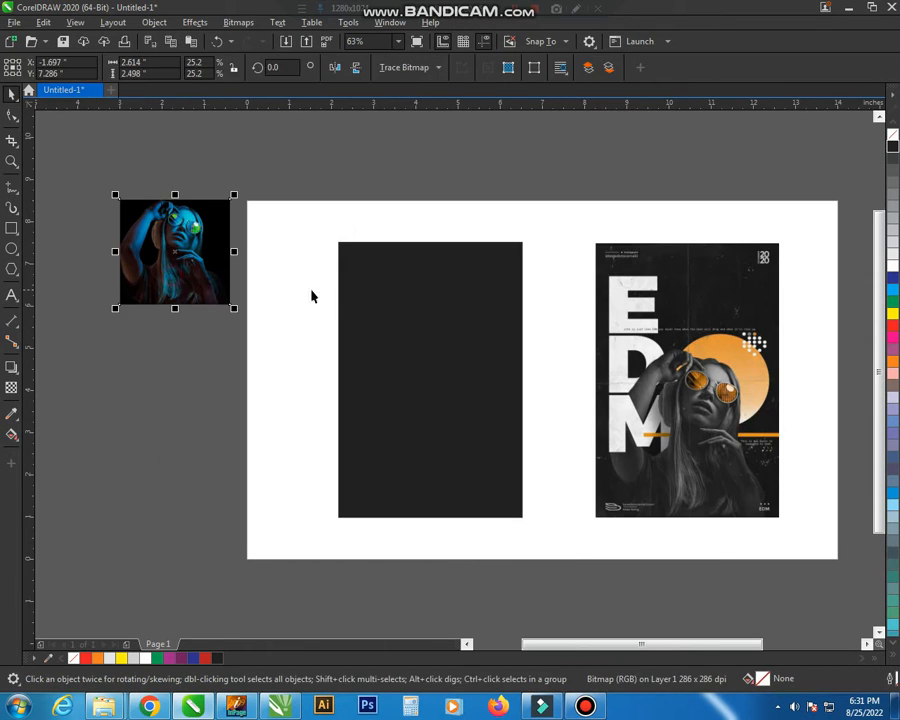
left_click(442, 315)
left_click_drag(442, 315, 289, 328)
left_click_drag(175, 252, 466, 358)
Start a Bézier outline of the woman at the photo's lower right corner, with a first segment up the sleeve edge.
key("z")
left_click_drag(394, 267, 587, 486)
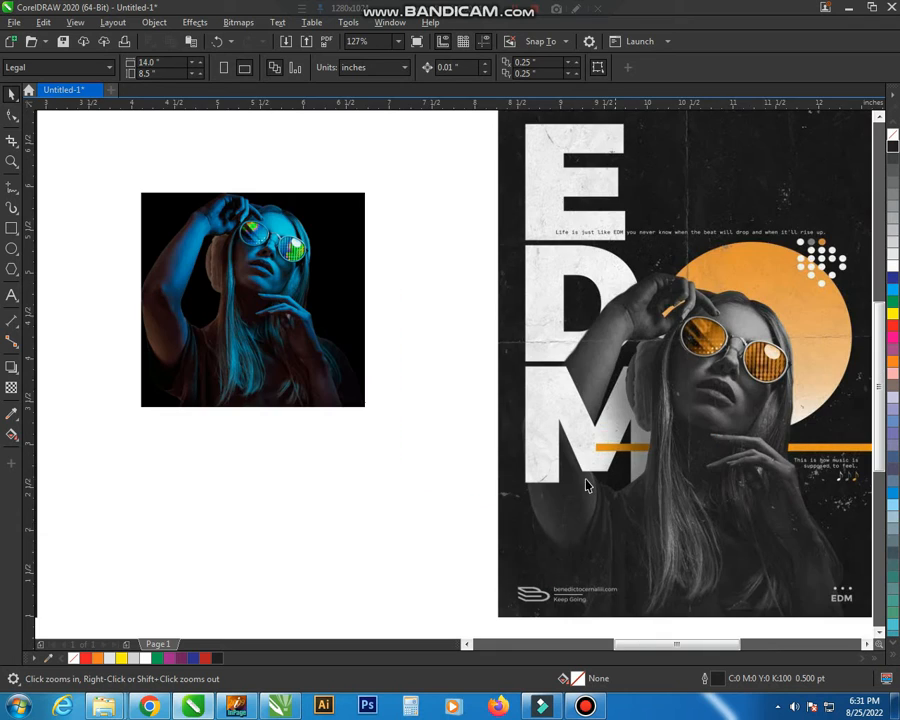
left_click_drag(254, 301, 406, 440)
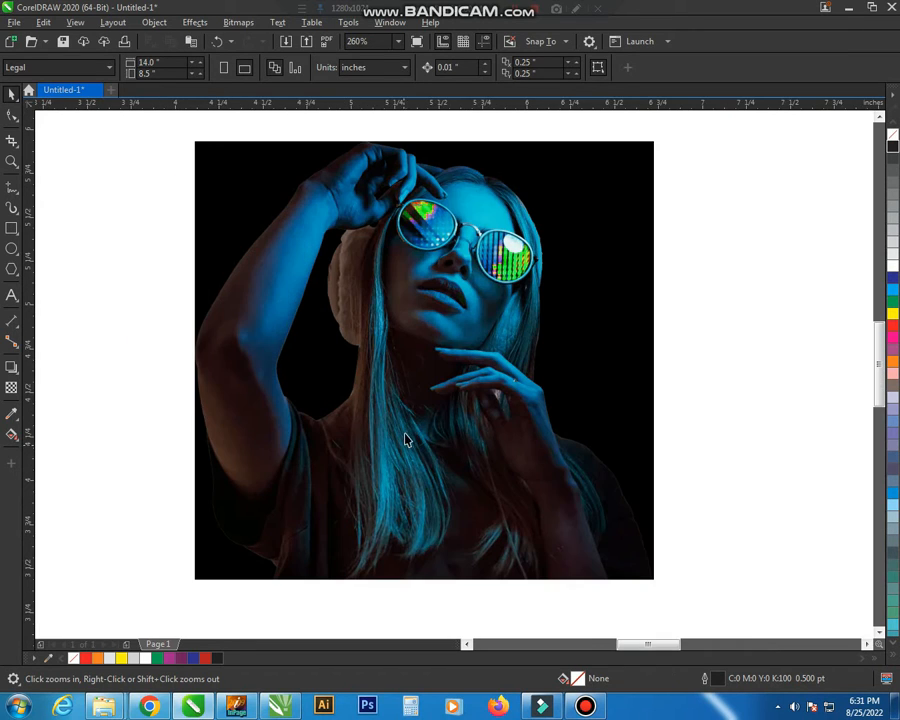
left_click(15, 192)
left_click(52, 217)
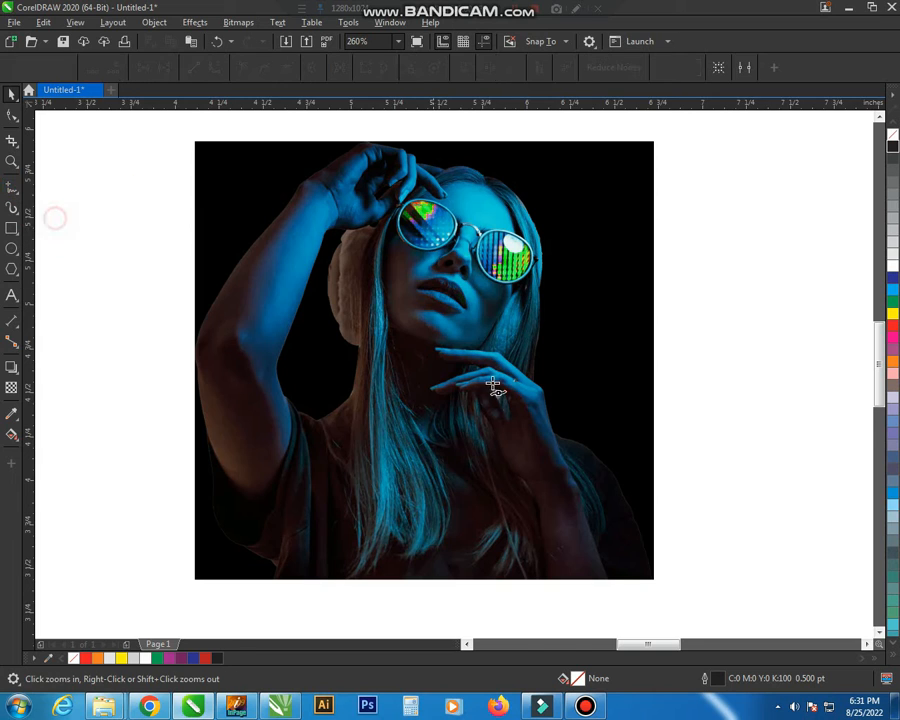
left_click(595, 530)
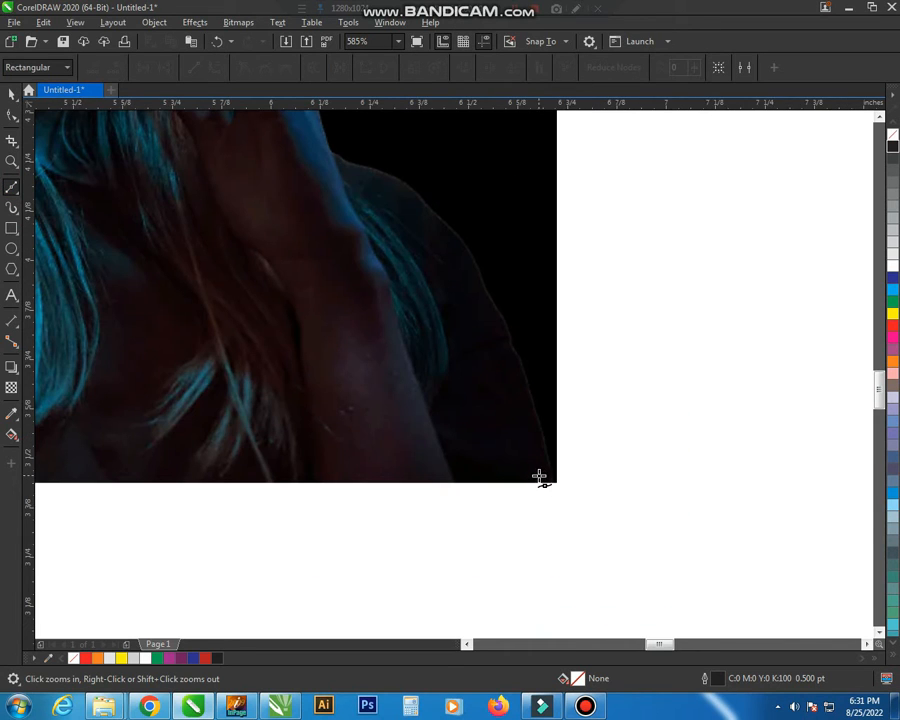
left_click(548, 479)
left_click(538, 421)
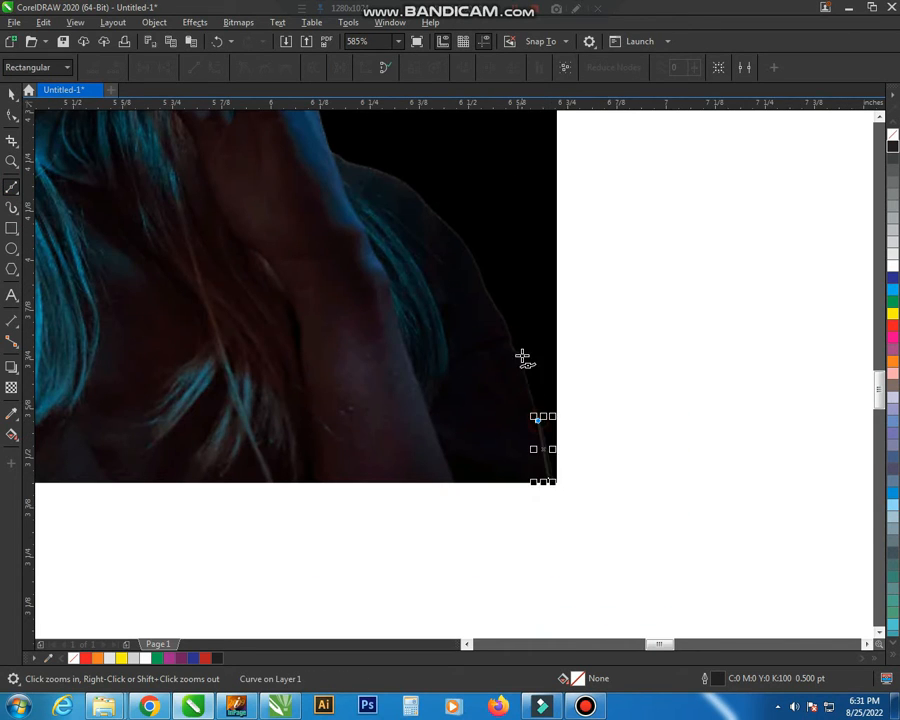
Continue the Bézier outline up the sleeve and over the shoulder to where it meets the lowered hand's wrist.
left_click(513, 349)
left_click(486, 290)
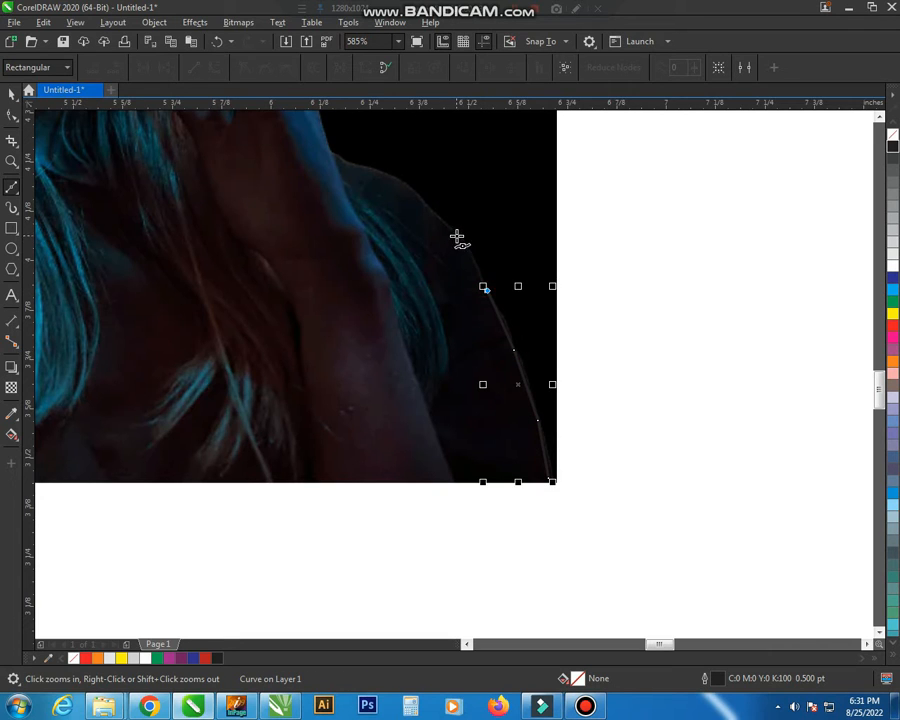
left_click(455, 235)
left_click(430, 211)
left_click(398, 180)
left_click(357, 164)
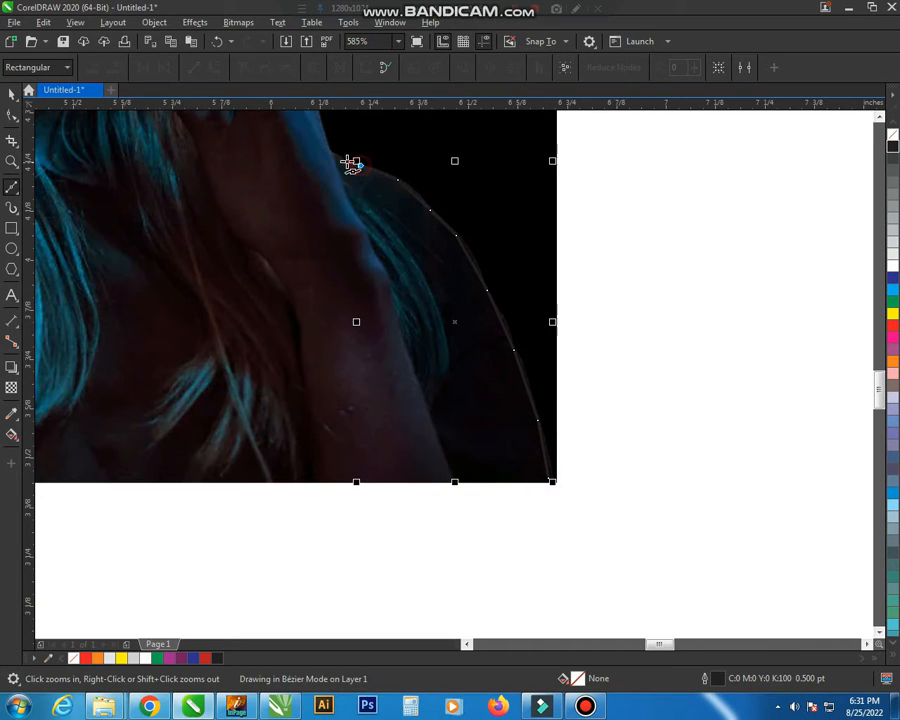
left_click(330, 153)
Trace the outline along the wrist and around the knuckles of the hand under the chin.
scroll(390, 285, "down", 2)
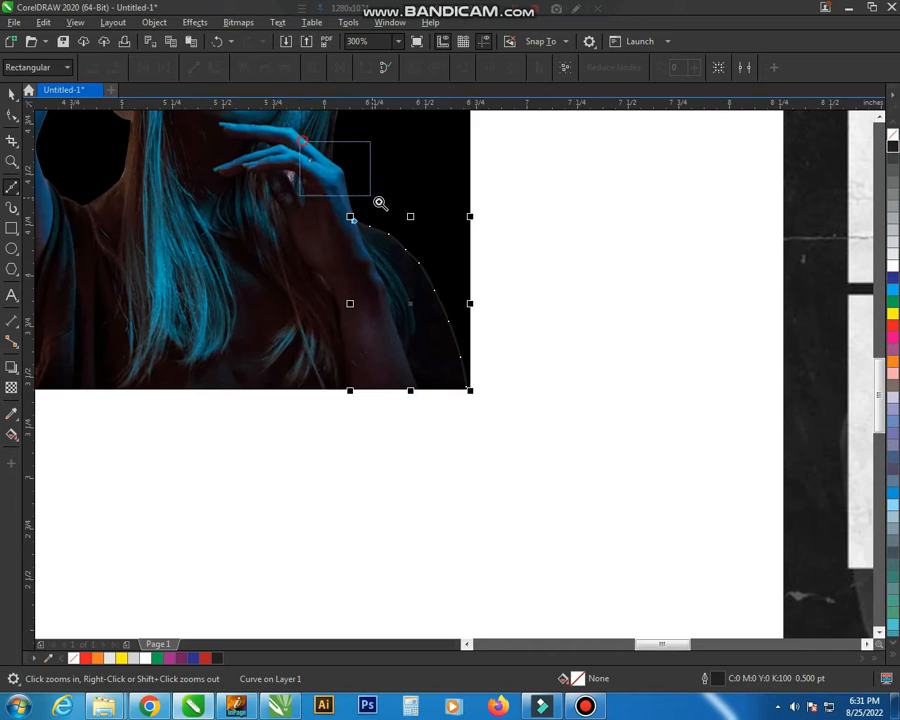
left_click_drag(380, 203, 398, 236)
left_click(428, 402)
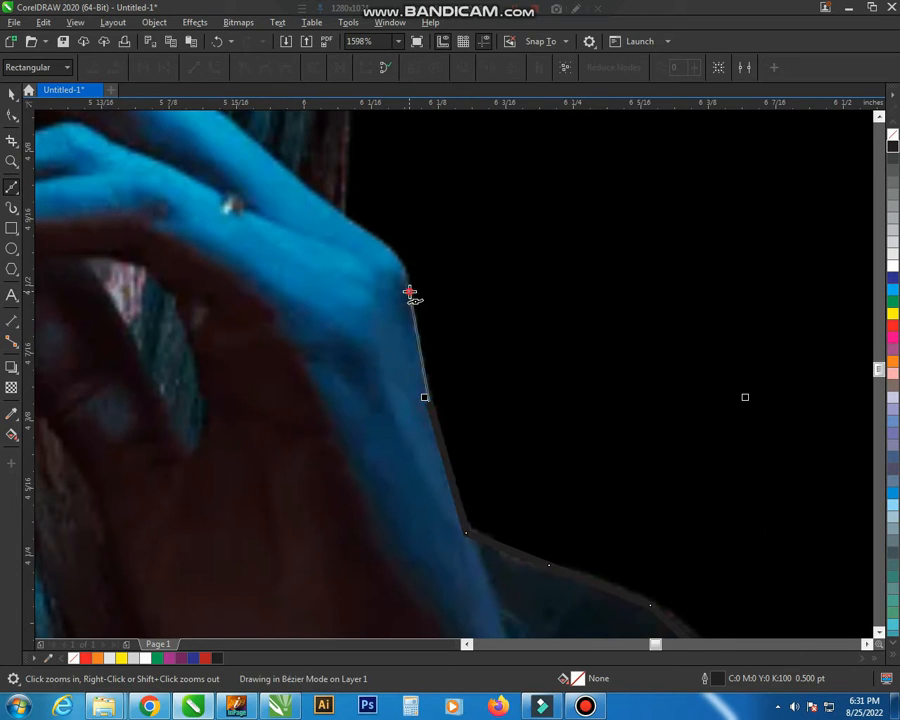
left_click(404, 287)
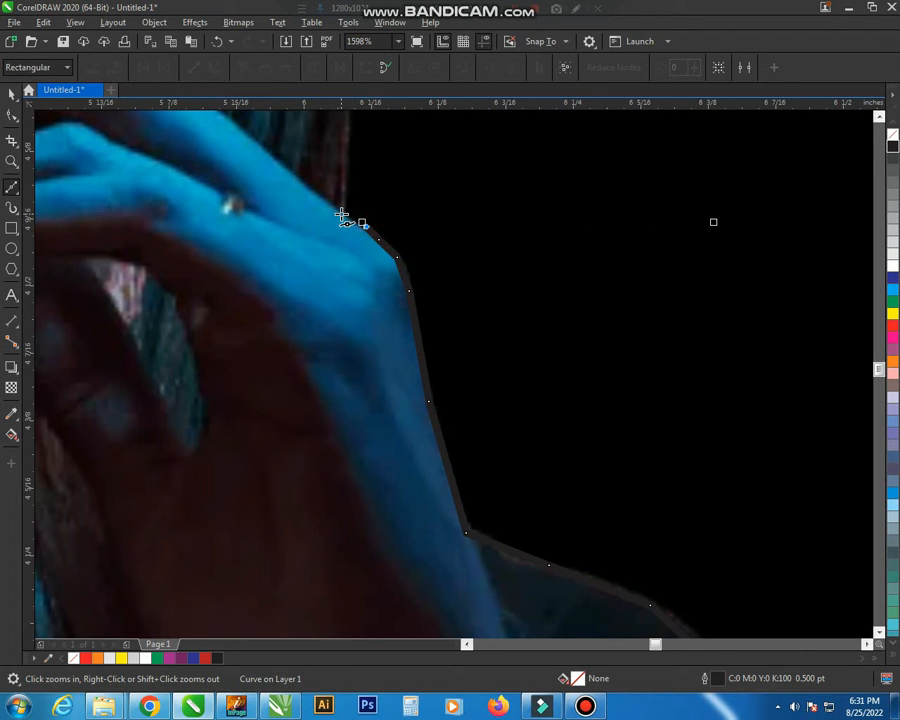
Extend the outline from the hand up the outer edge of the hair beside the jaw.
scroll(342, 216, "down", 4)
left_click_drag(331, 267, 412, 168)
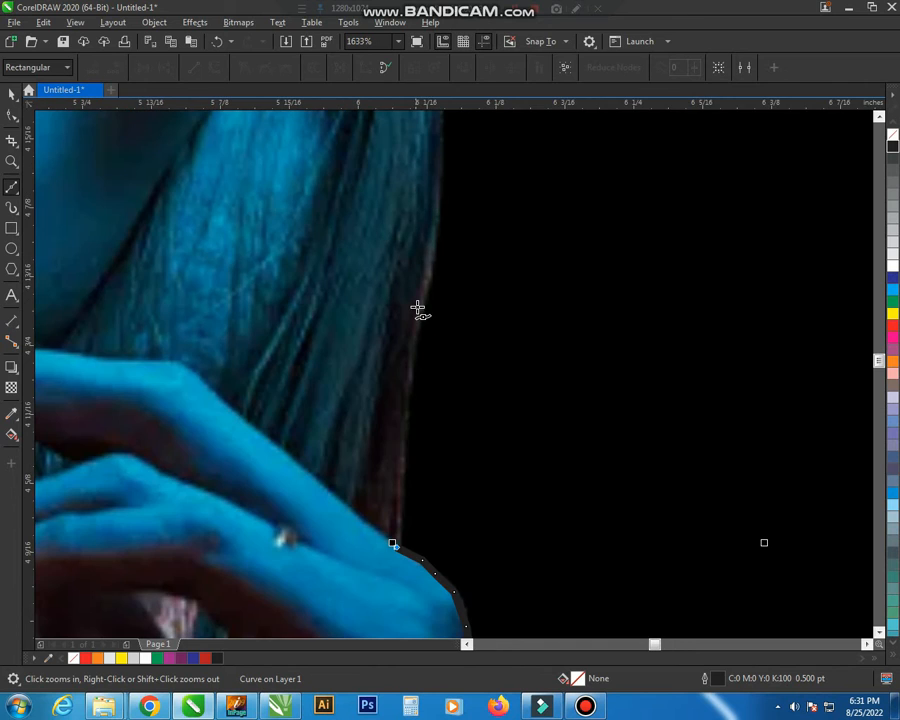
left_click(406, 376)
left_click(424, 281)
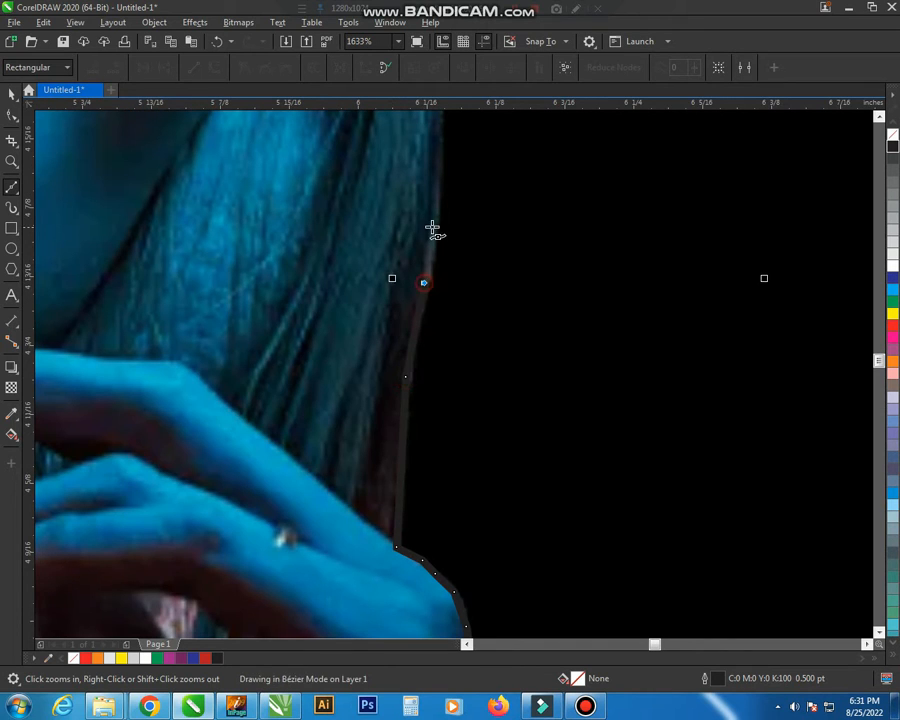
left_click(437, 204)
left_click(438, 159)
Continue tracing the outer hair edge up to just below the right lens of the sunglasses.
scroll(443, 244, "down", 2)
key("F2")
left_click_drag(353, 265, 497, 134)
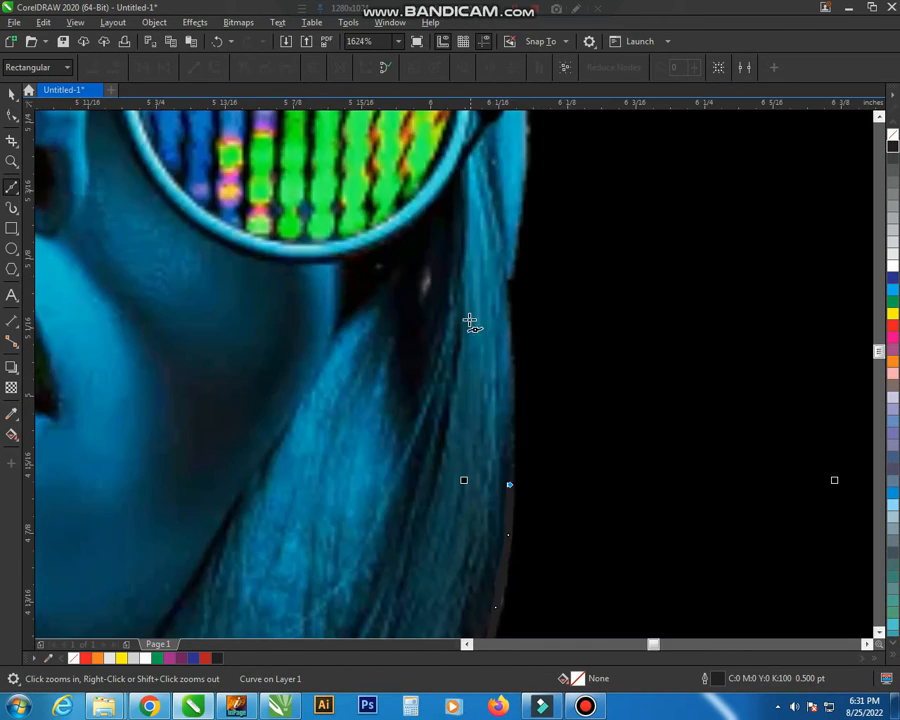
left_click(510, 379)
left_click(509, 273)
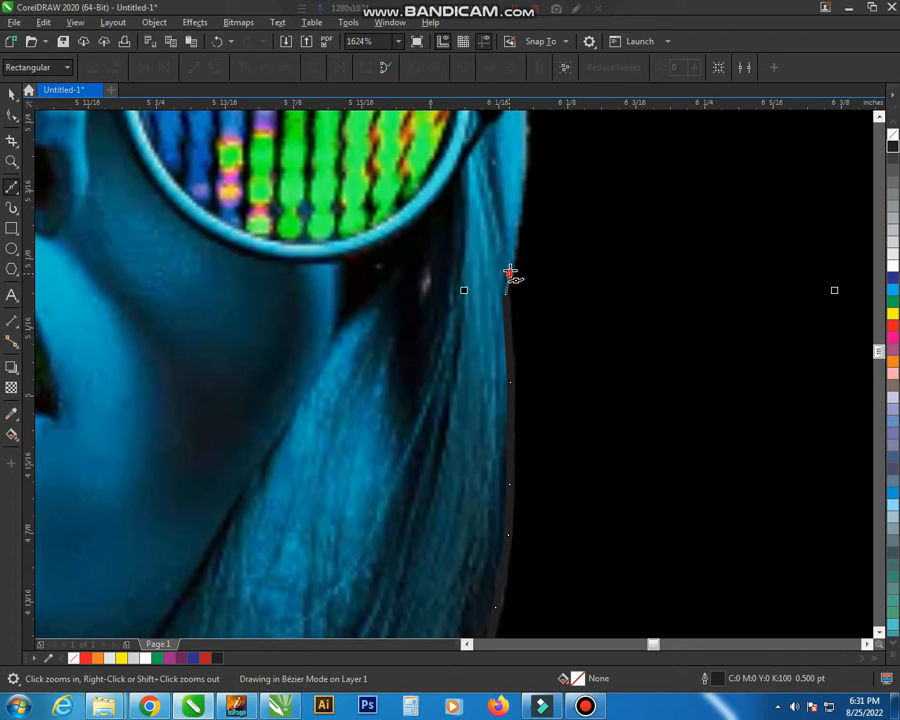
Carry the outline along the hair past the right lens and up beside the forehead.
scroll(505, 240, "down", 4)
scroll(537, 376, "up", 3)
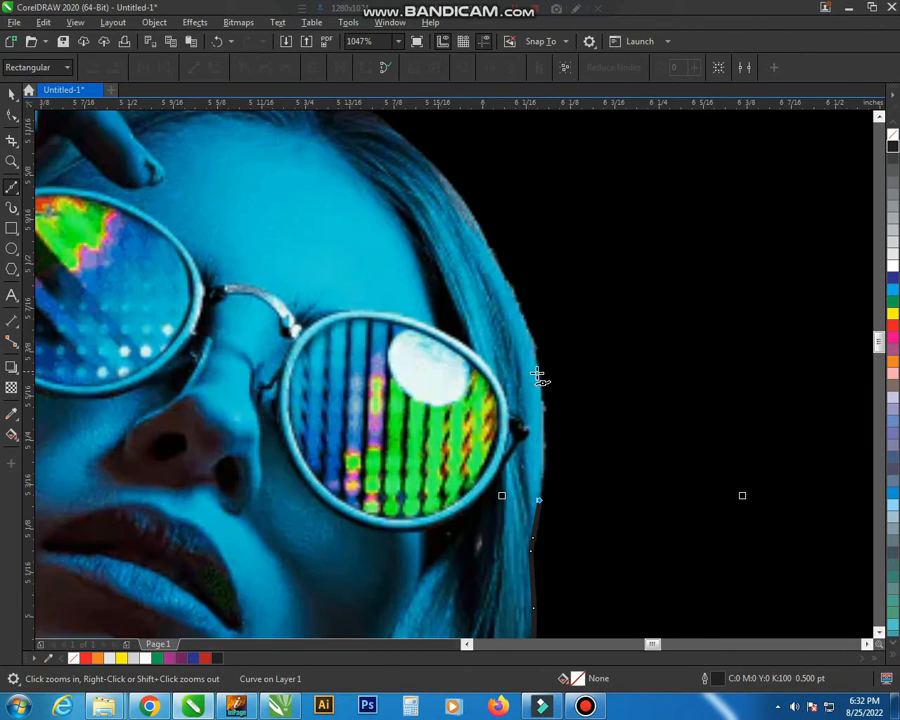
left_click(539, 388)
left_click(521, 317)
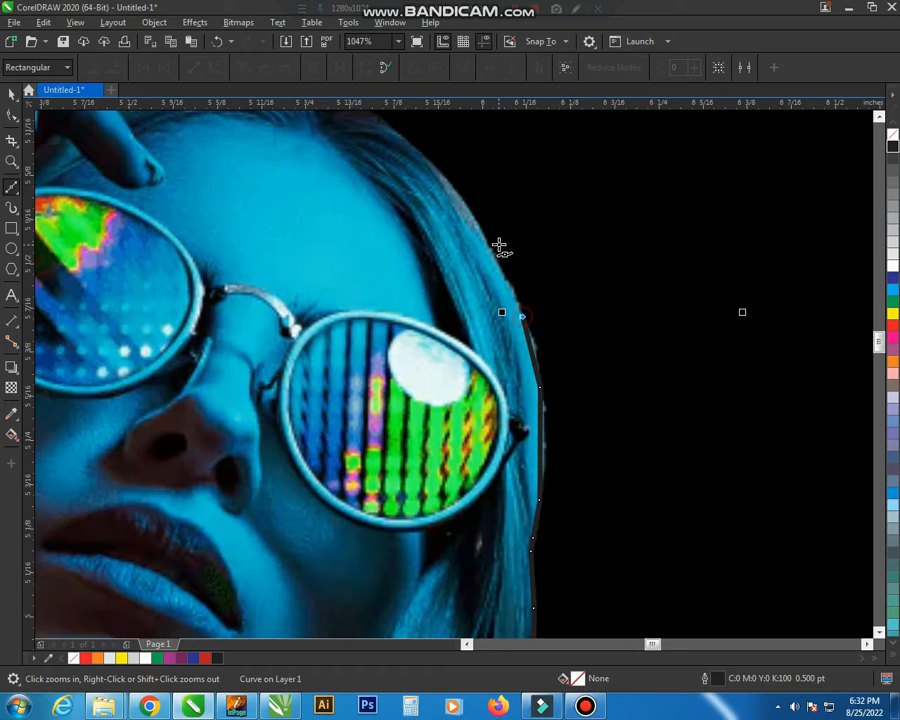
left_click(480, 230)
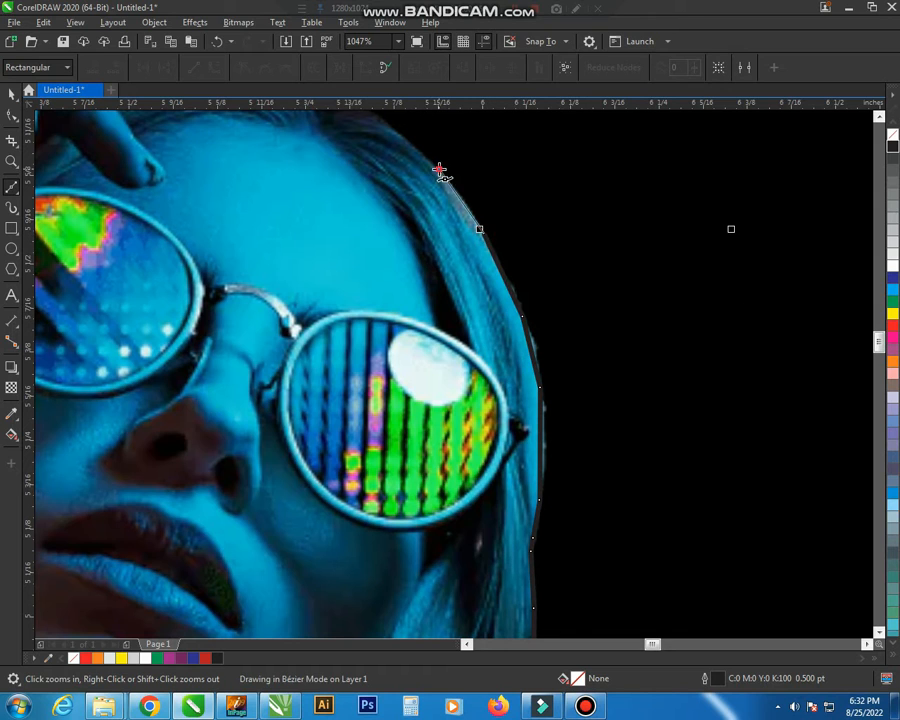
Trace the outline over the crown of the head toward the raised hand.
scroll(397, 135, "down", 5)
scroll(472, 276, "up", 5)
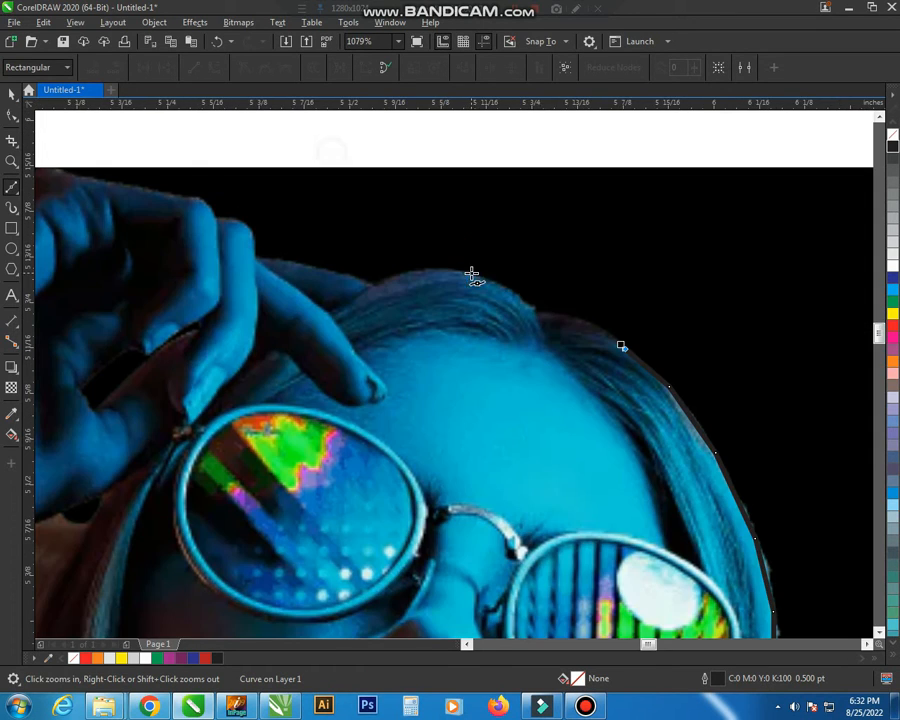
left_click(574, 318)
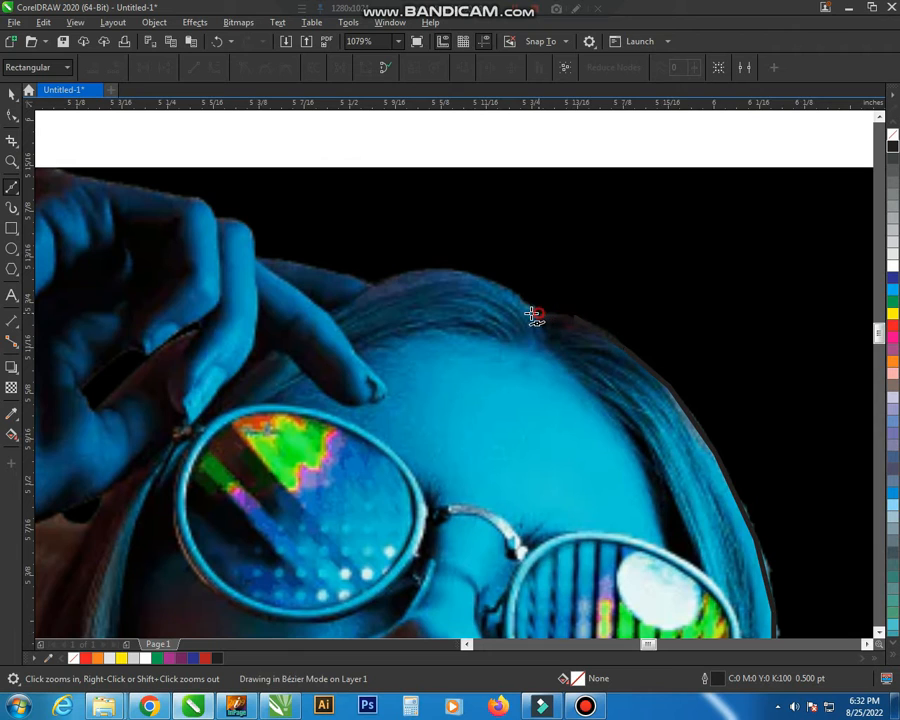
left_click(483, 278)
left_click(447, 269)
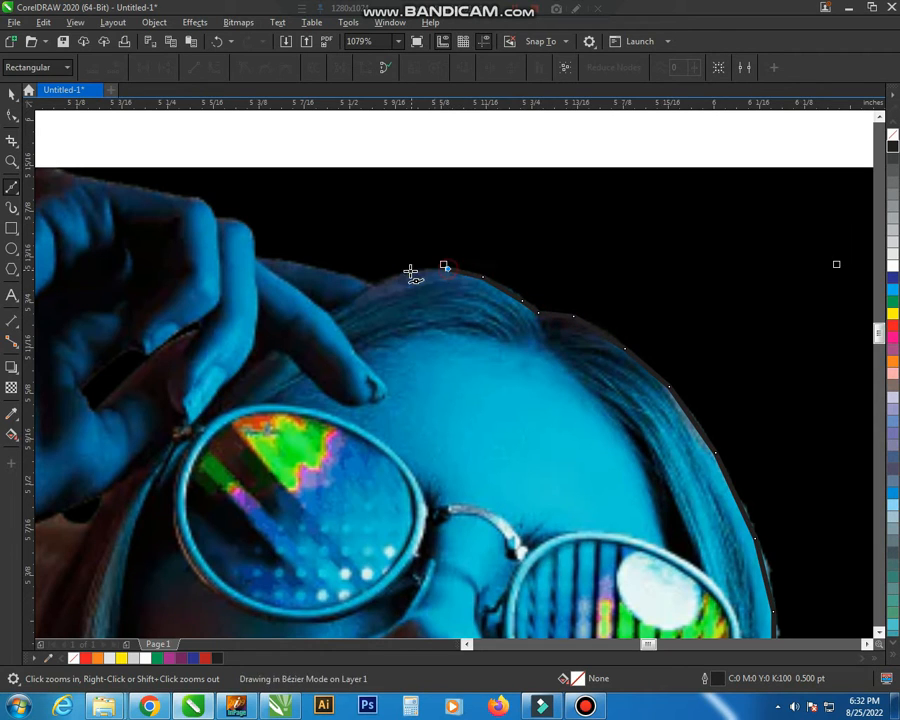
left_click(400, 265)
Trace the outline from the hair along the raised hand's fingers and around the bent finger joints.
scroll(426, 281, "down", 3)
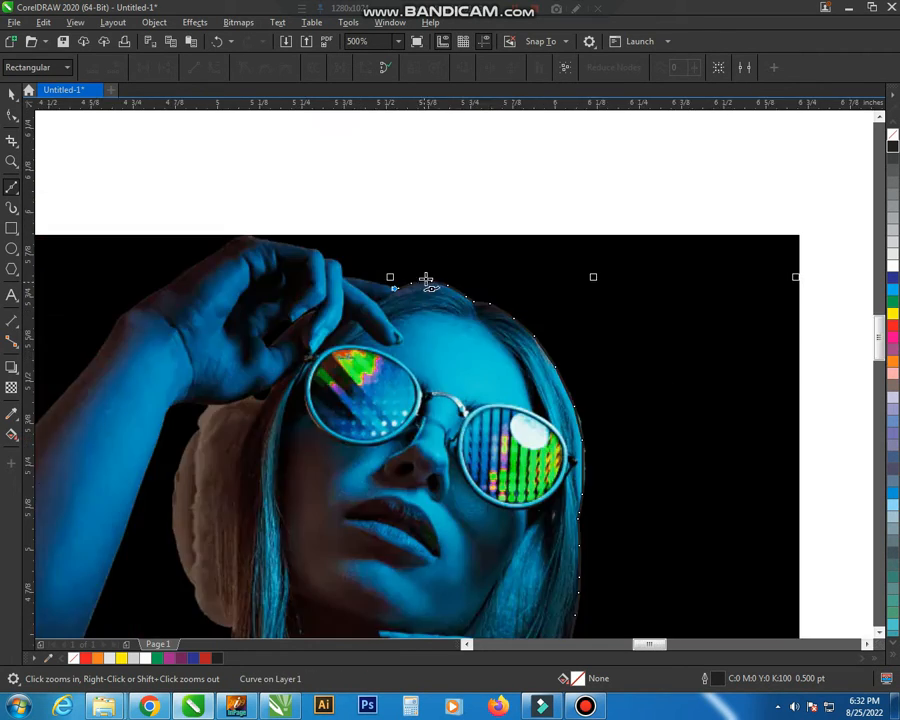
scroll(370, 338, "up", 5)
left_click(557, 412)
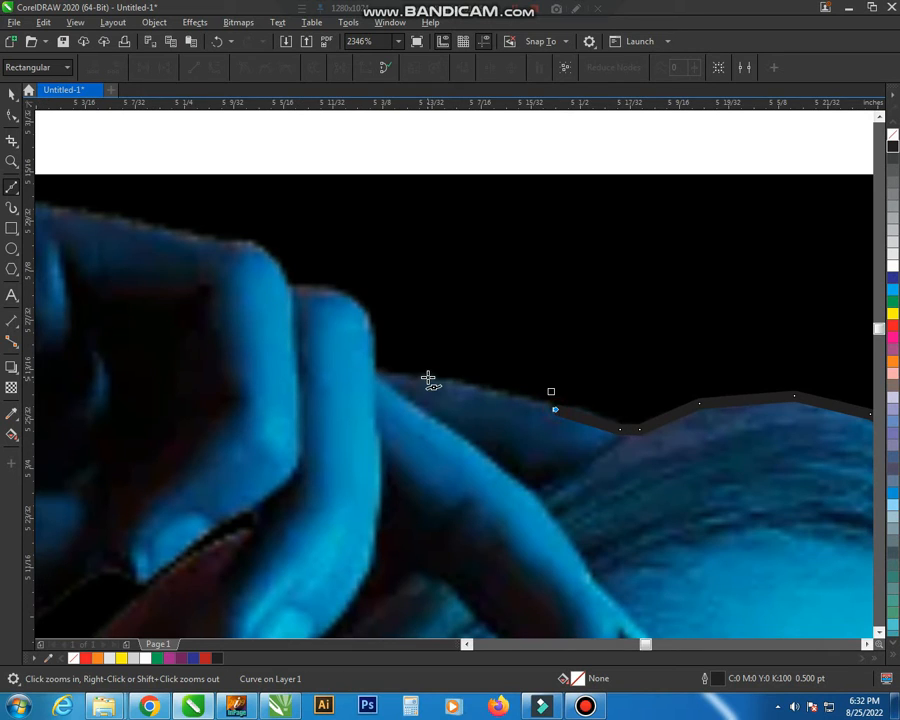
left_click(427, 376)
left_click(369, 374)
left_click(373, 333)
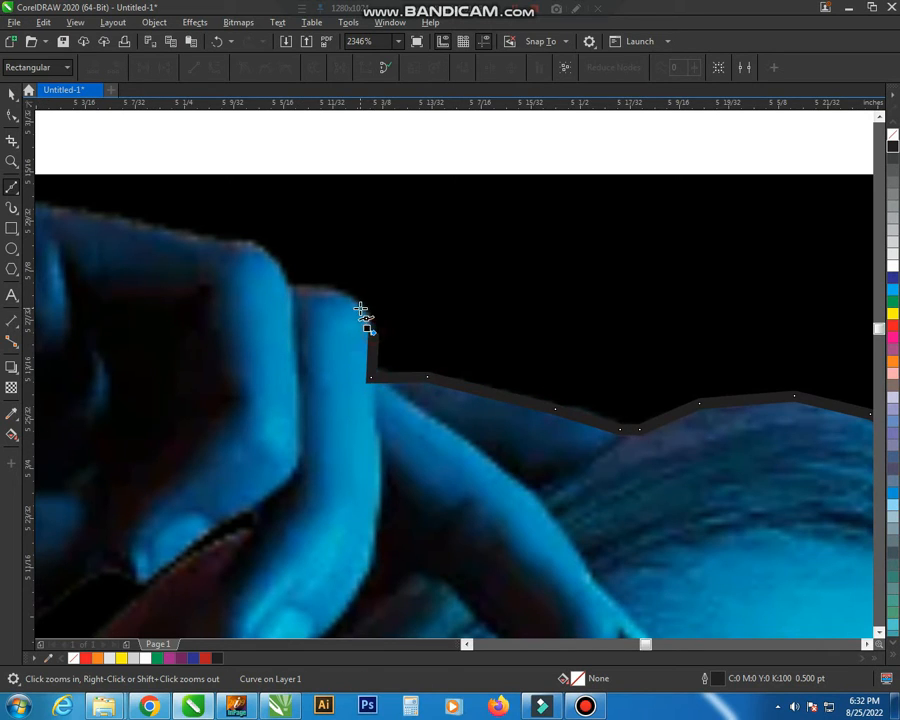
left_click(362, 310)
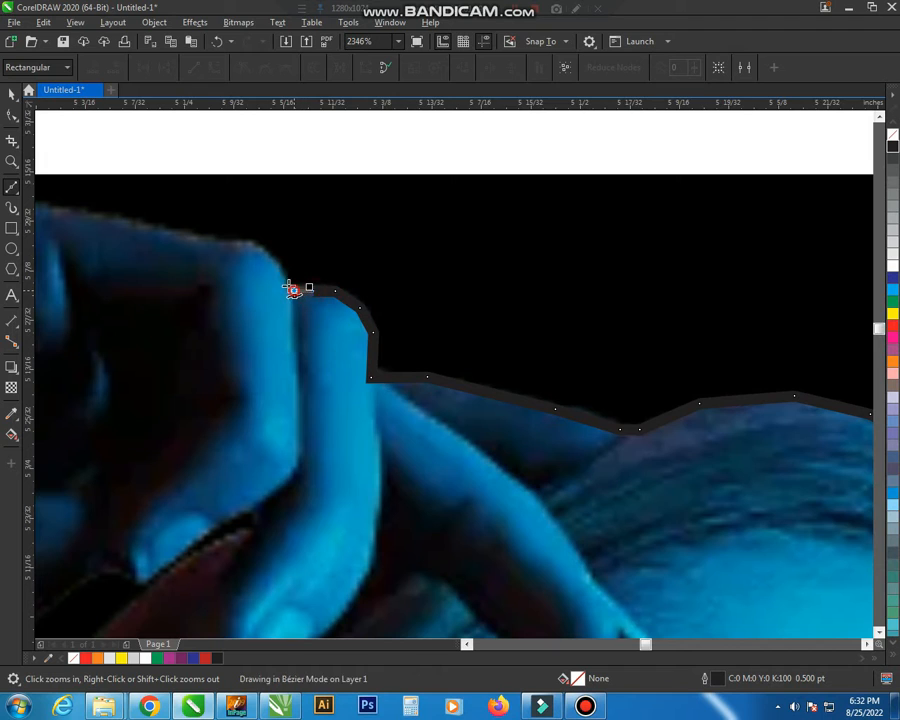
left_click(160, 229)
Continue the outline over the top of the raised hand near the photo's upper edge.
scroll(253, 281, "down", 3)
scroll(90, 337, "up", 3)
left_click(501, 284)
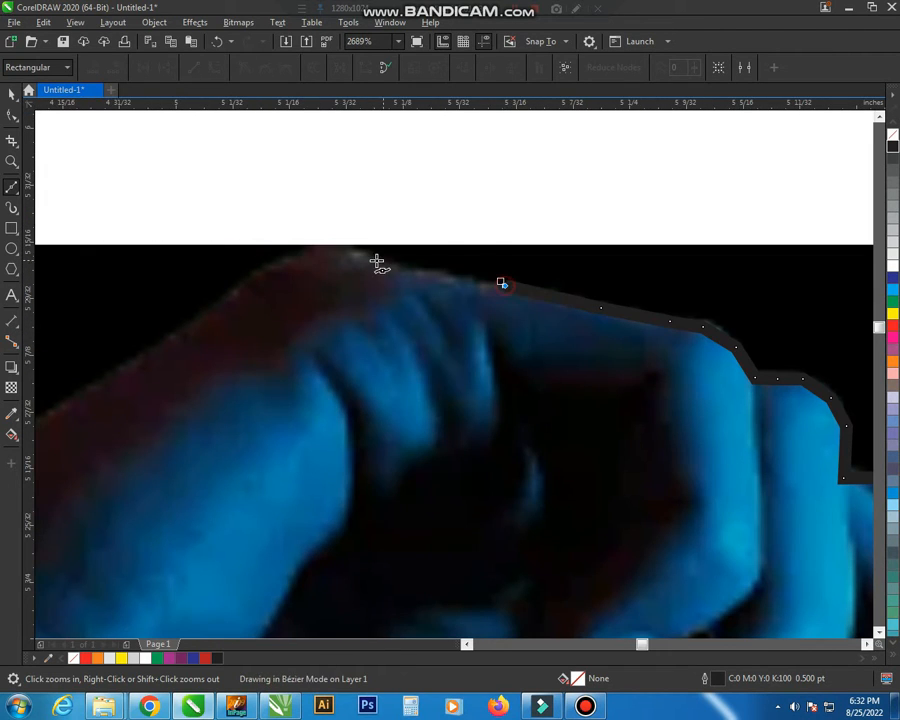
left_click(372, 261)
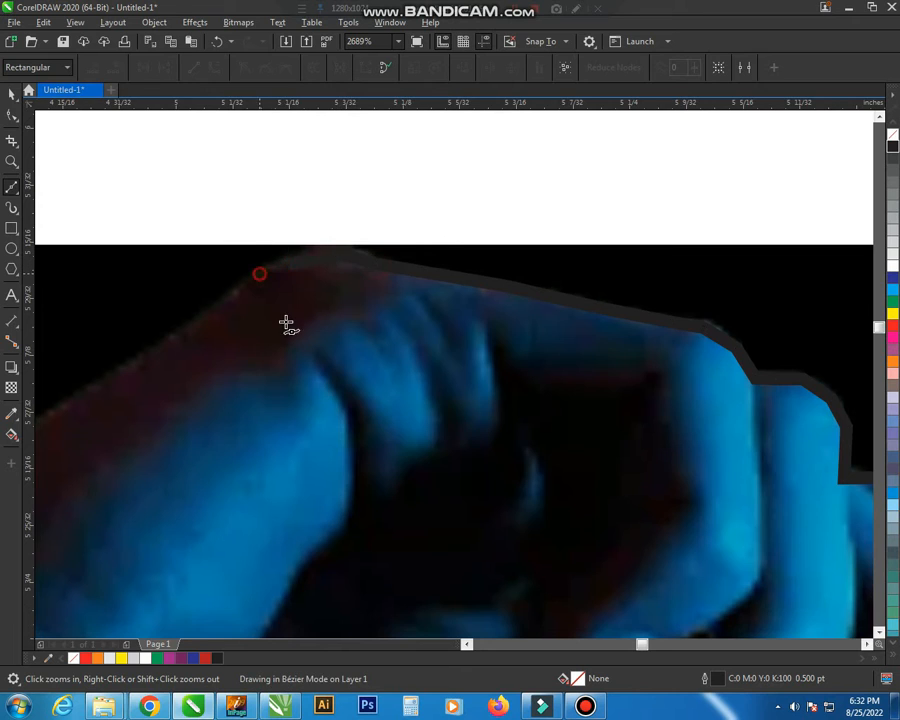
Trace the outline down the back of the raised hand and around the bend of the wrist.
scroll(286, 325, "down", 3)
scroll(398, 348, "up", 2)
left_click(444, 281)
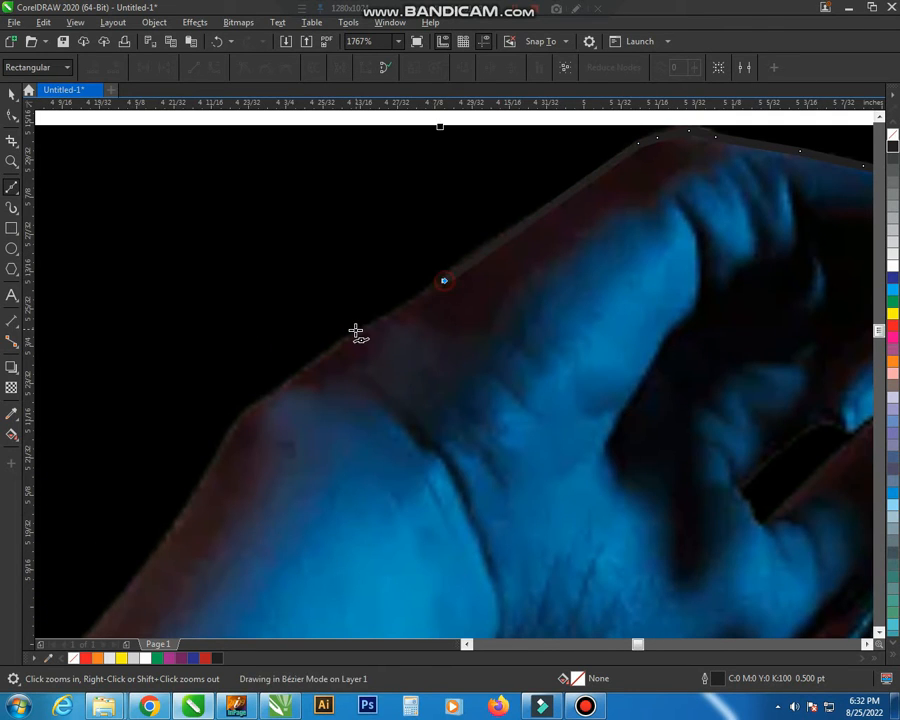
left_click(351, 335)
left_click(287, 383)
left_click(263, 401)
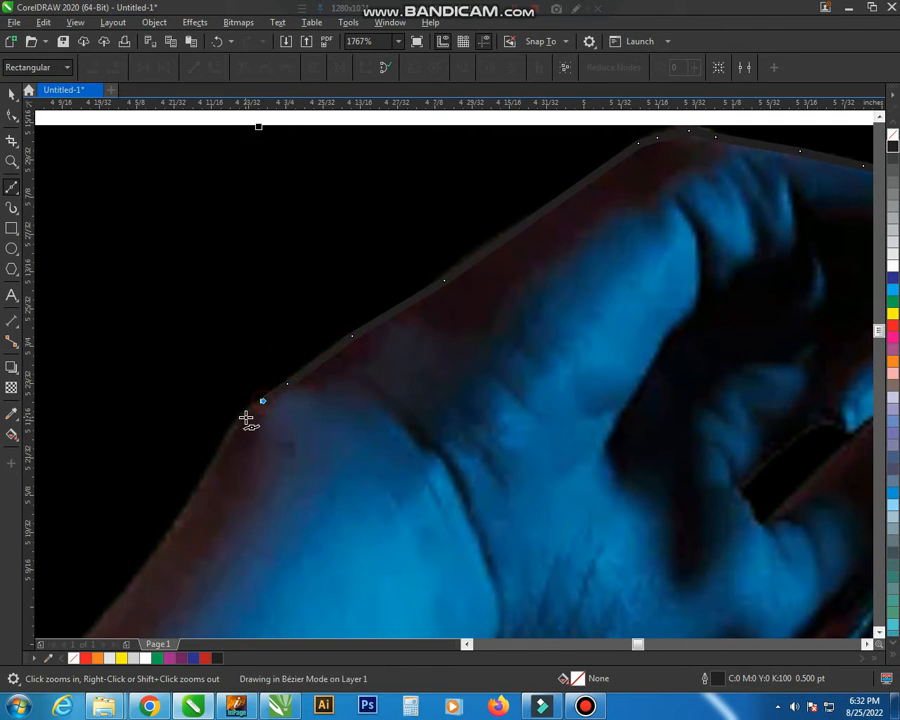
left_click(241, 419)
left_click(225, 447)
Trace the outline from the wrist down the outer edge of the raised forearm toward the elbow.
scroll(201, 493, "down", 3)
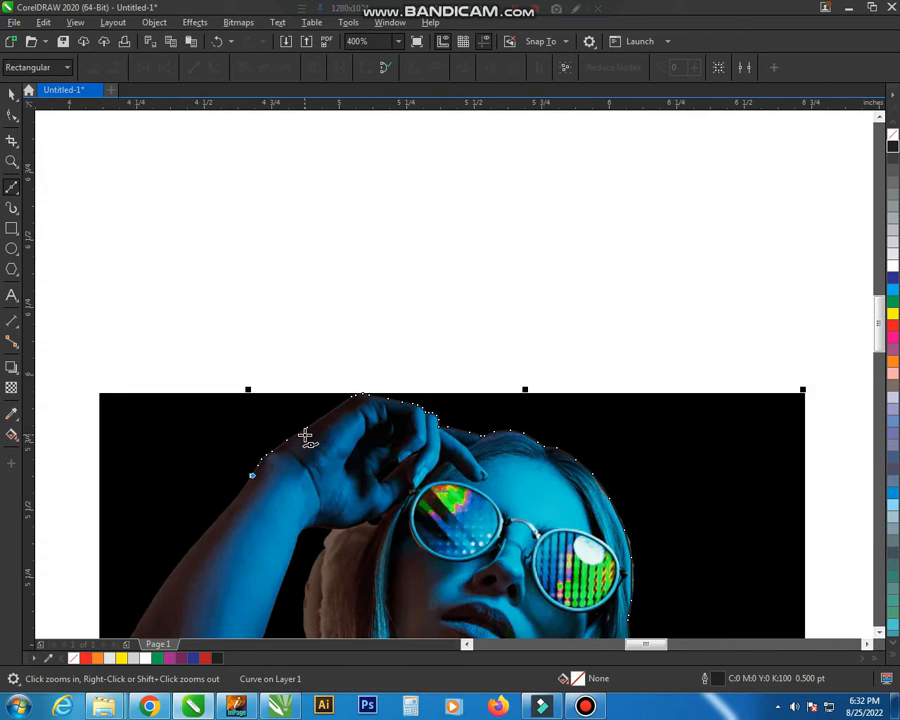
scroll(309, 558, "up", 2)
left_click(350, 262)
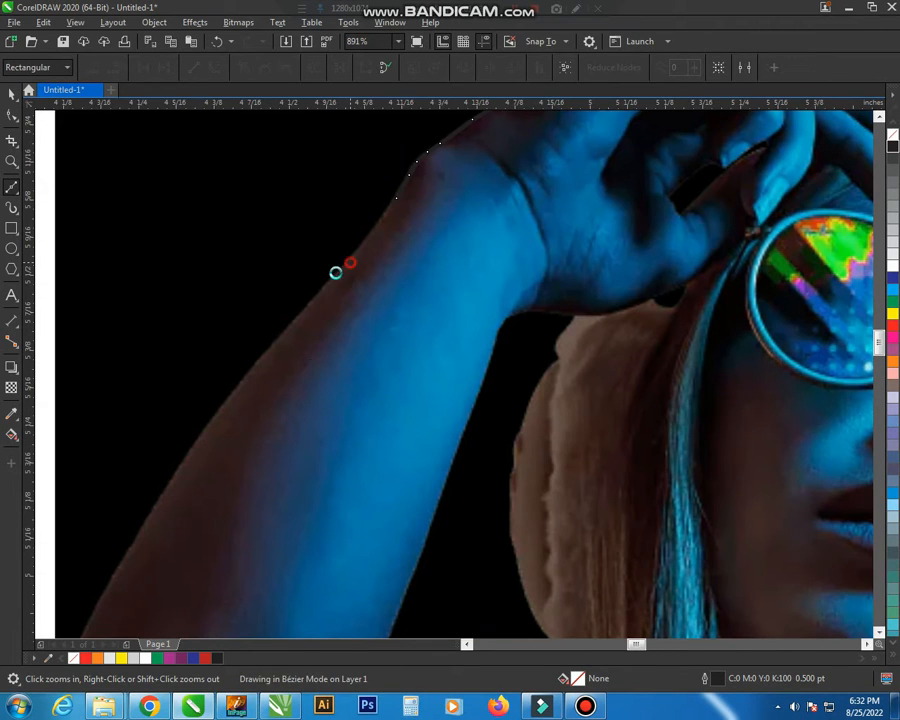
left_click(275, 347)
left_click(210, 425)
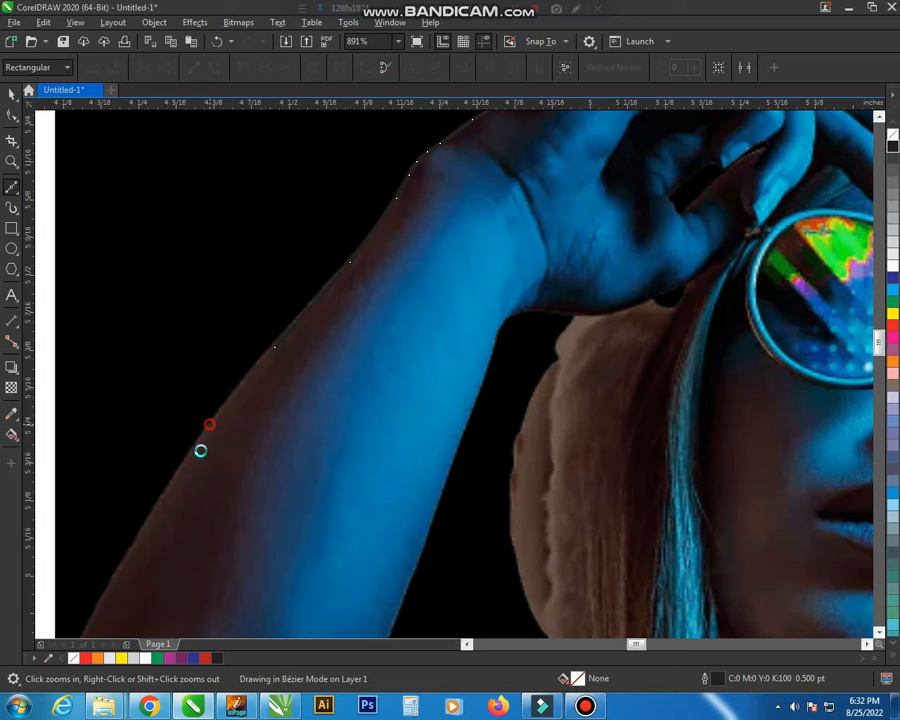
left_click(158, 498)
left_click(120, 574)
Continue the outline around the outside of the bent elbow along the photo's side edge.
scroll(178, 450, "down", 1)
scroll(151, 474, "down", 3)
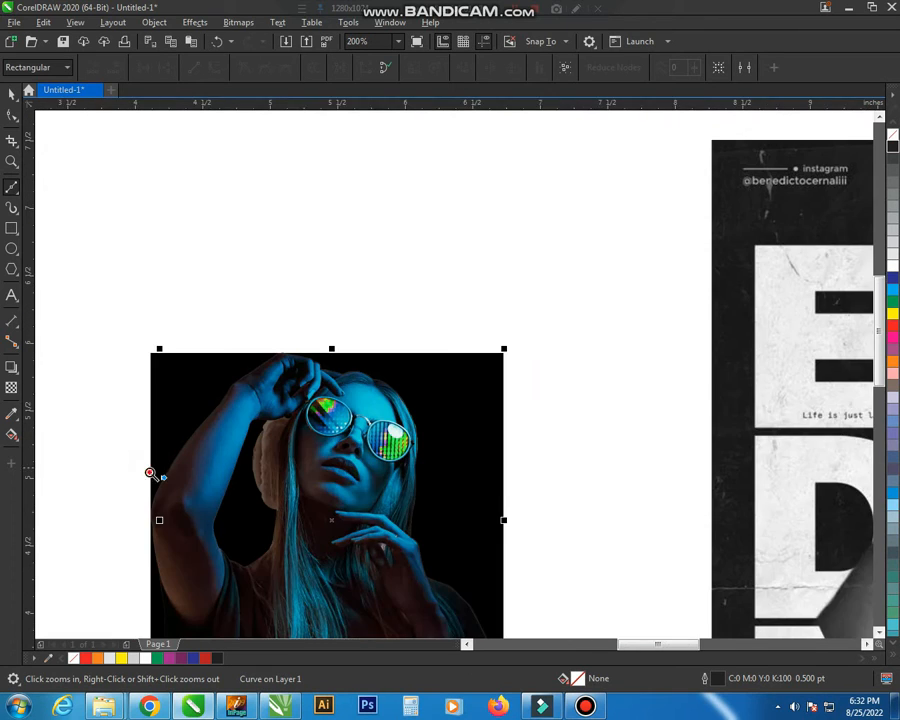
scroll(247, 338, "up", 4)
left_click(297, 293)
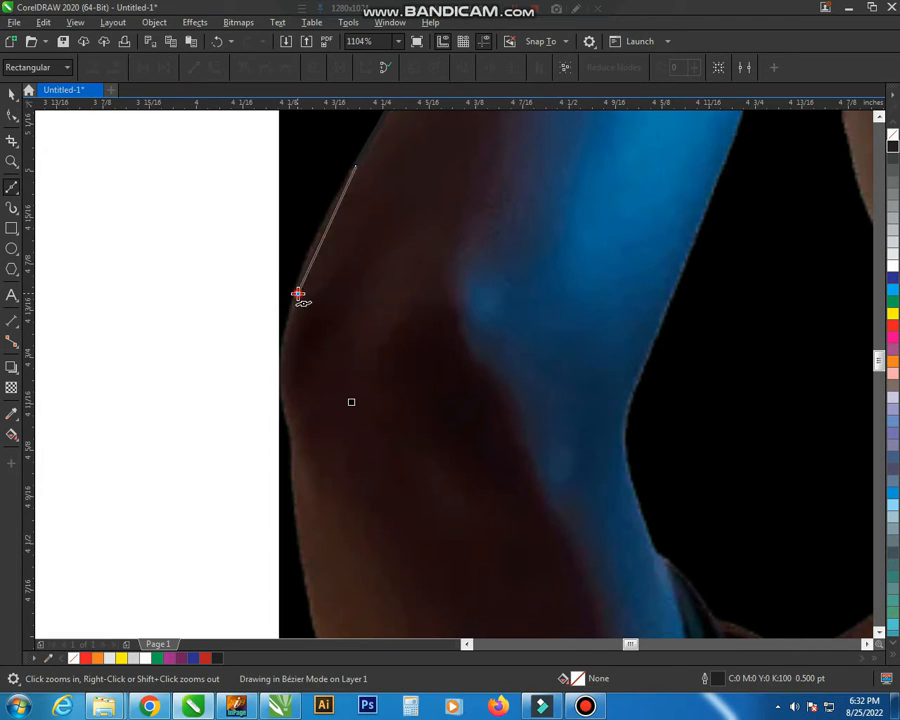
left_click(283, 348)
left_click(280, 403)
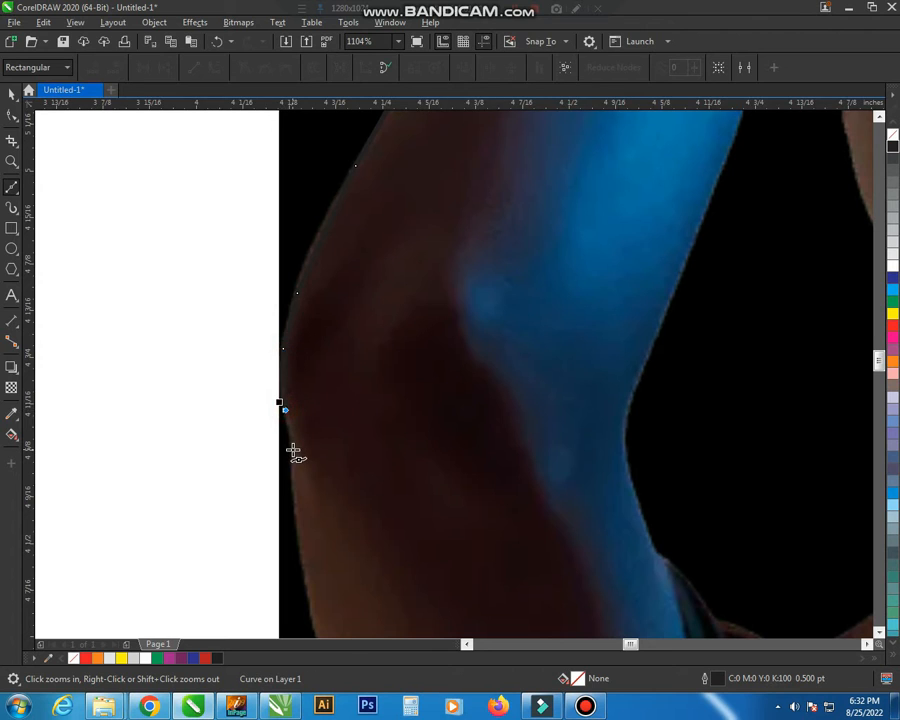
left_click(293, 450)
left_click(295, 494)
Trace the outline down the outer edge of the upper arm to where the sleeve begins.
scroll(290, 530, "down", 3)
scroll(293, 534, "up", 4)
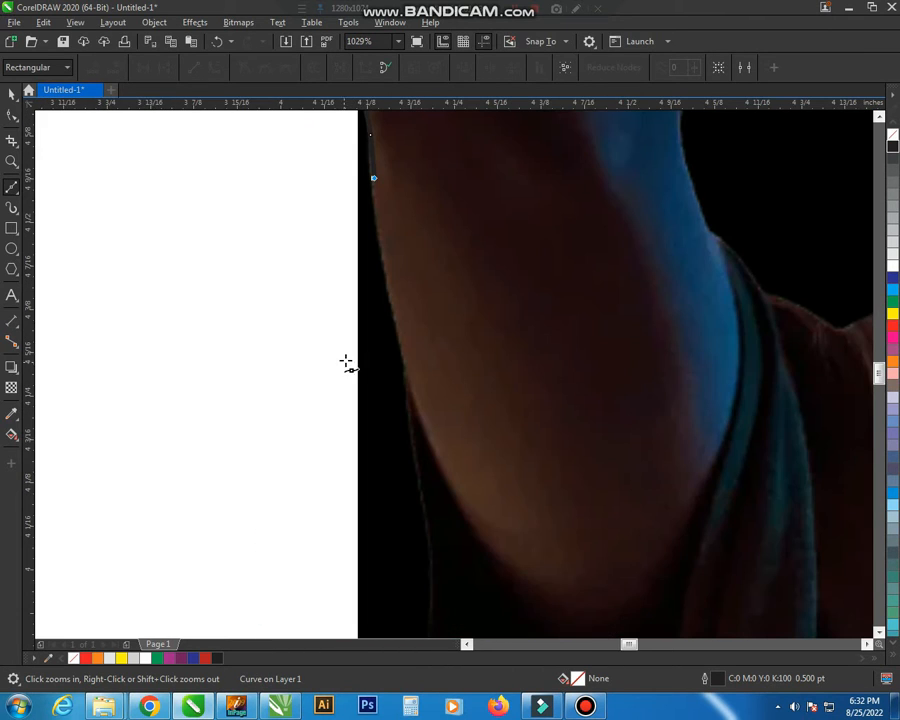
left_click(390, 283)
left_click(407, 377)
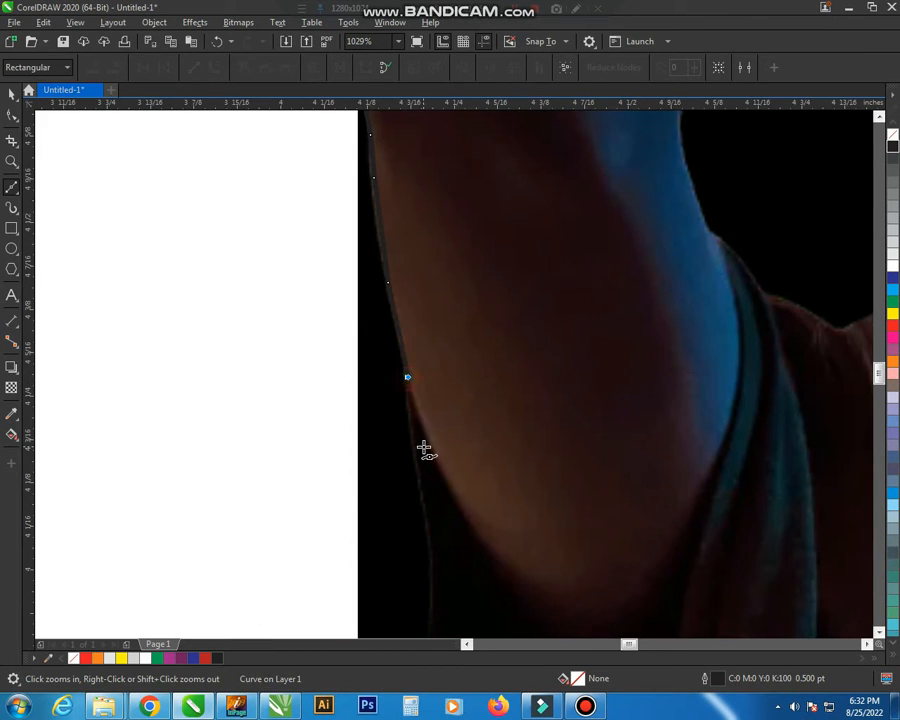
Carry the outline loosely down past the dark sleeve to just below the photo's lower edge.
scroll(412, 413, "down", 3)
scroll(476, 622, "up", 3)
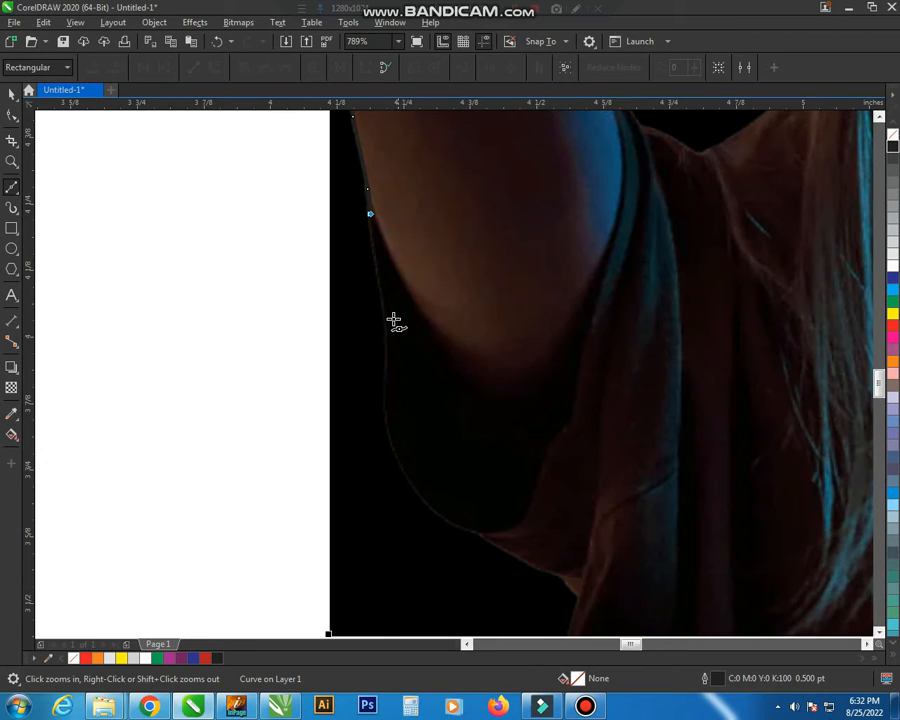
left_click(378, 259)
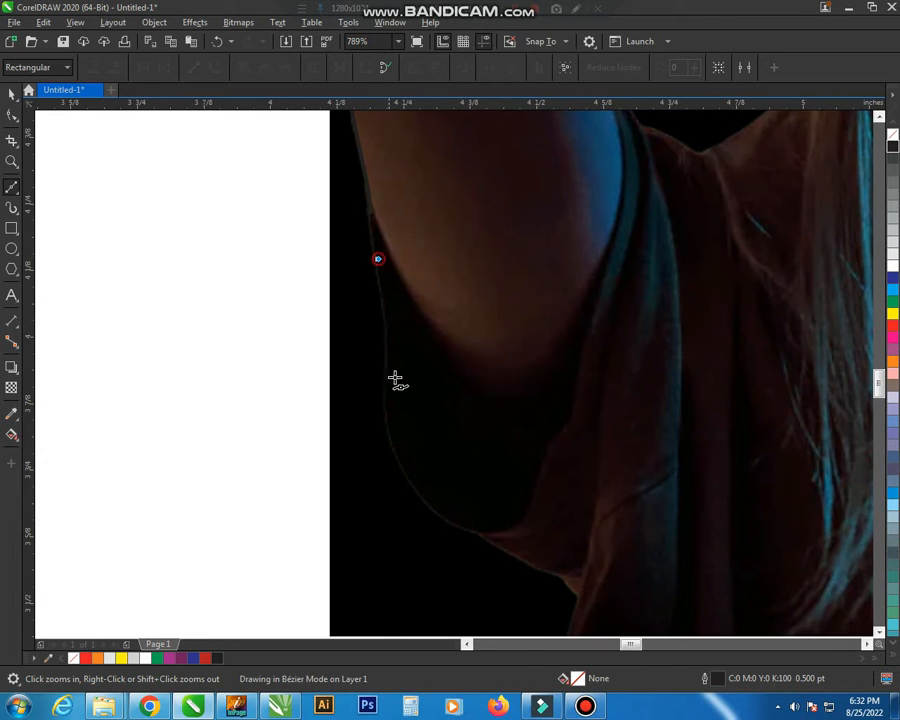
left_click(393, 447)
left_click(416, 568)
scroll(416, 568, "down", 3)
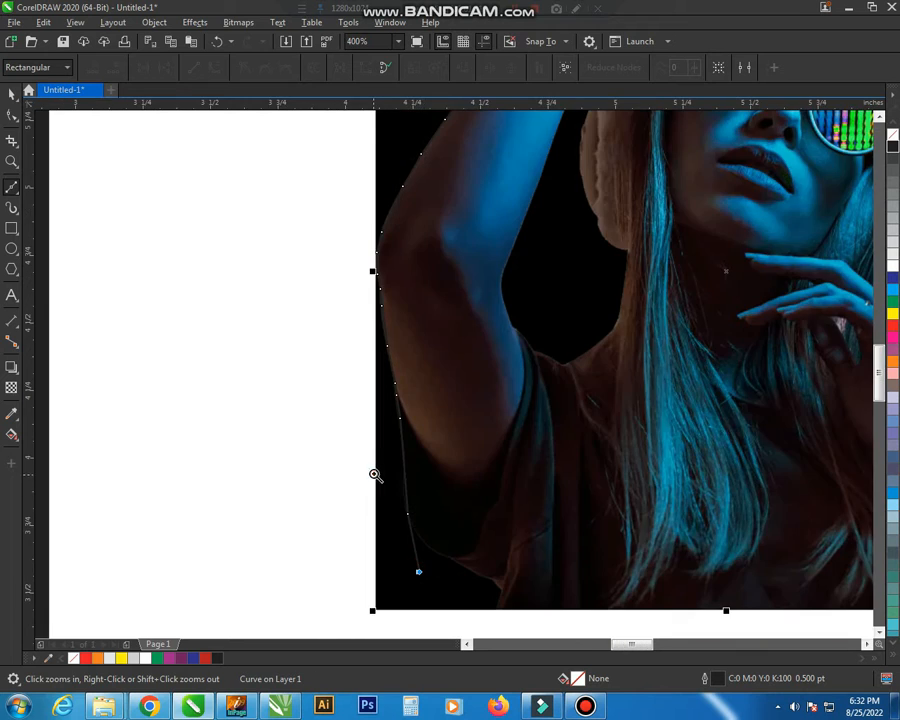
scroll(372, 472, "up", 3)
left_click(417, 410)
Run the outline beneath the photo and close it at its starting point by the photo's lower corner.
scroll(432, 478, "down", 3)
key("F2")
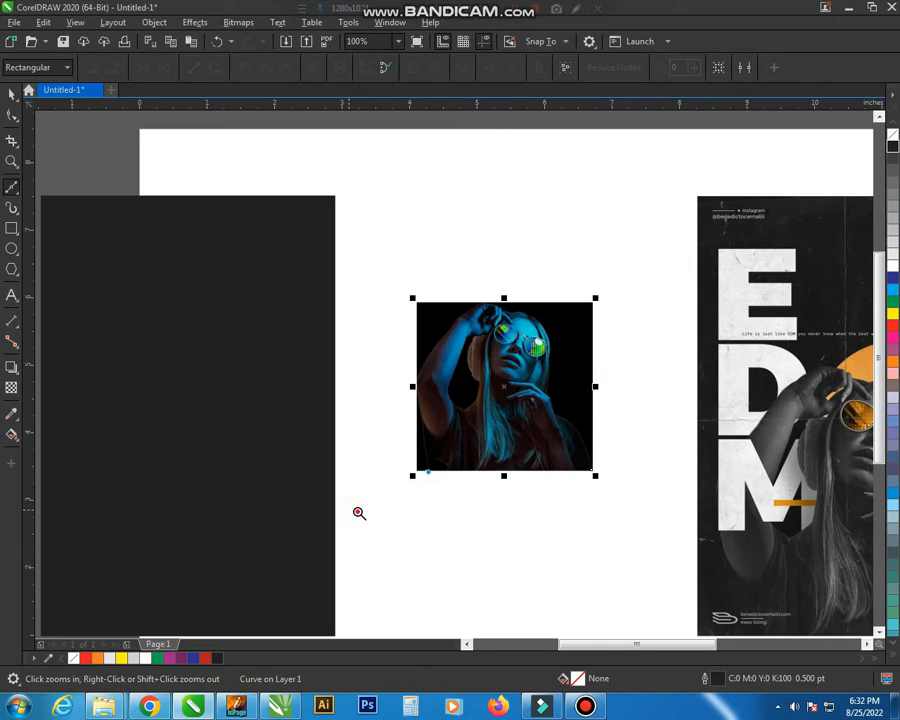
left_click_drag(349, 509, 668, 287)
left_click(557, 580)
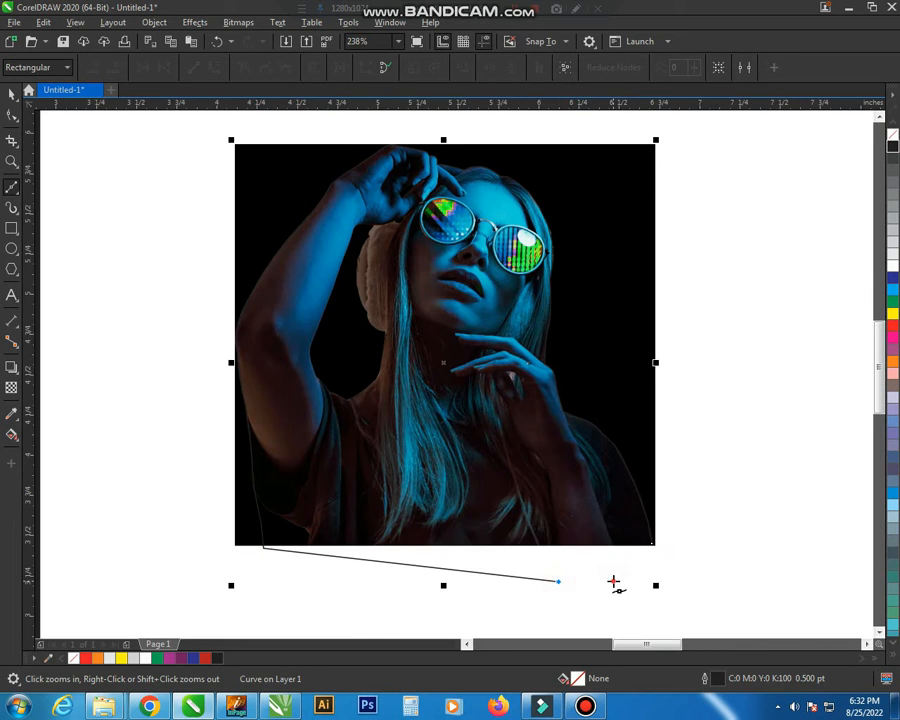
left_click(613, 580)
left_click(653, 543)
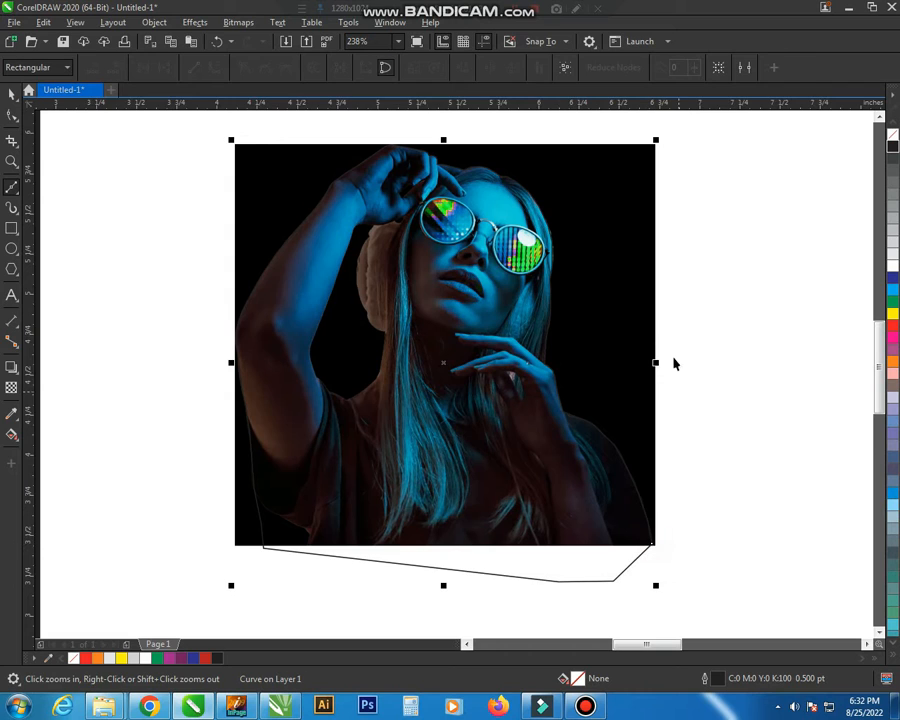
Select the closed outline together with the photo and intersect them to create the woman's cutout.
key("space")
left_click(639, 267, "shift")
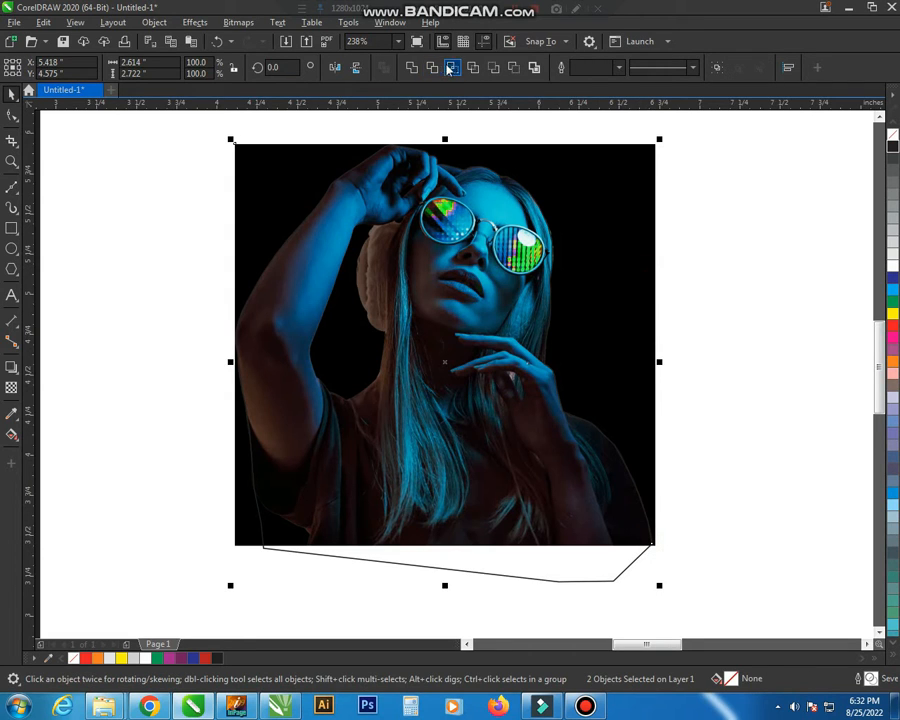
left_click(450, 68)
Move the cutout aside, delete the traced outline and the original photo, and return the cutout to their place.
scroll(468, 394, "down", 2)
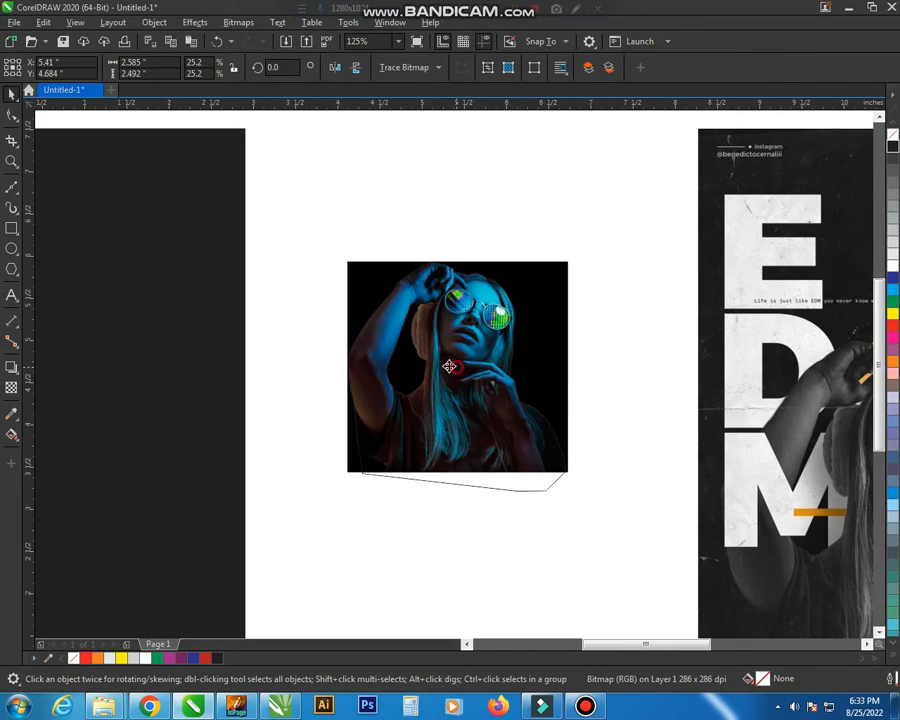
left_click_drag(449, 367, 287, 367)
left_click(483, 367)
key("Delete")
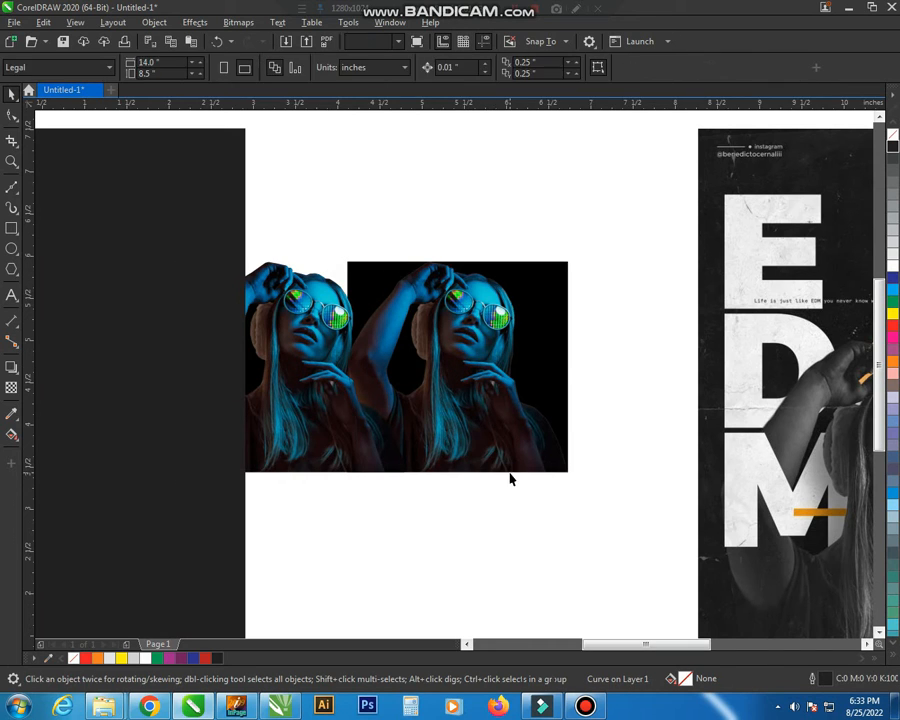
left_click(514, 460)
key("Delete")
left_click_drag(381, 400, 557, 353)
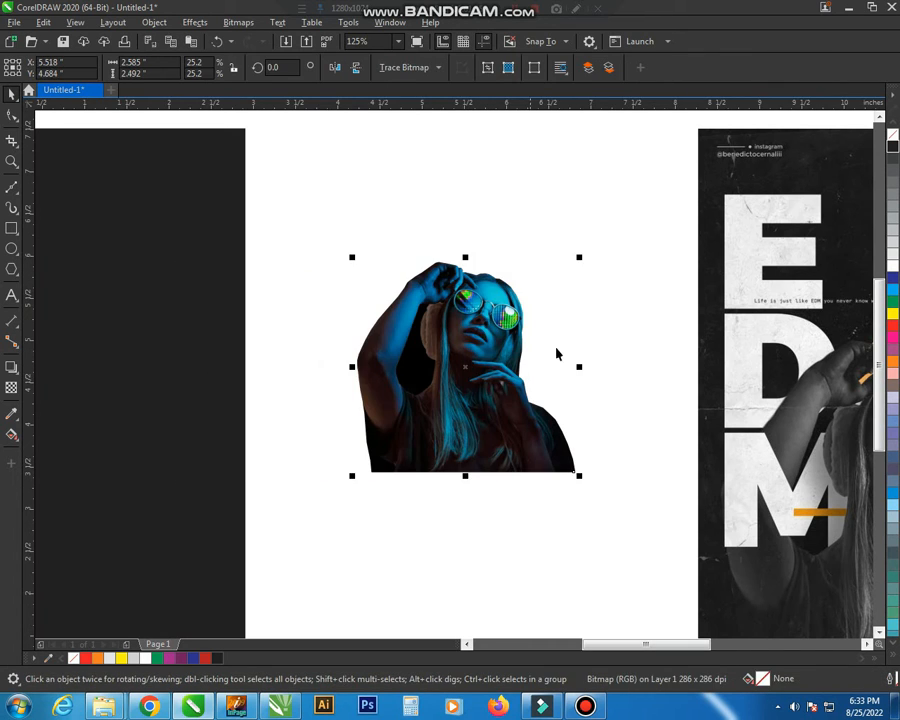
Start a new Bézier outline for the black gap inside the arm, running from beneath the wrist to the brown hat.
left_click(578, 322)
key("z")
left_click_drag(381, 277, 498, 414)
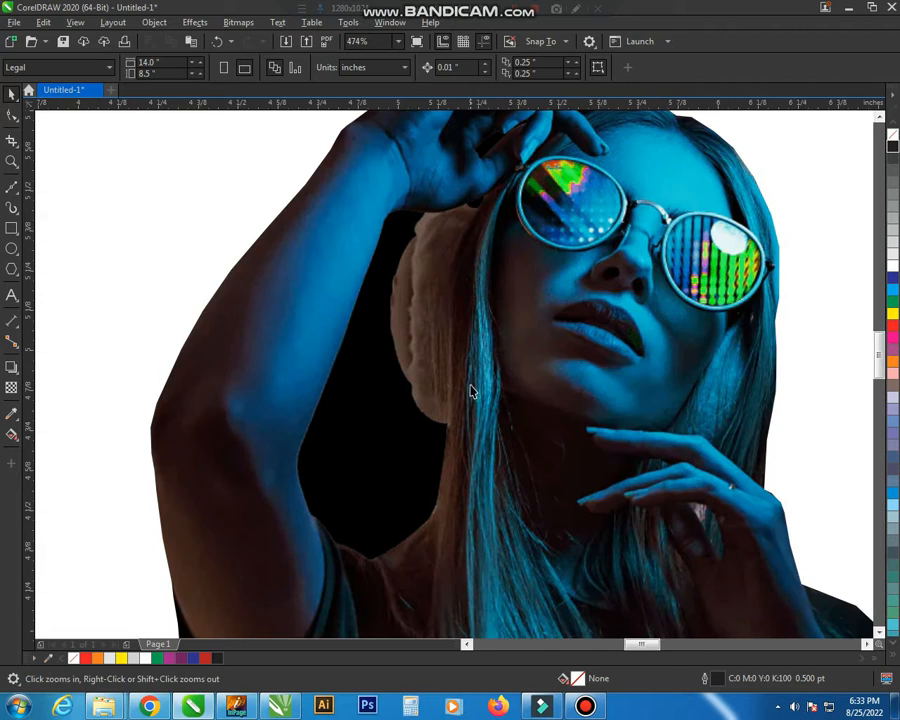
left_click(11, 187)
key("F2")
mouse_move(321, 169)
left_mouse_down()
mouse_move(563, 456)
mouse_move(565, 472)
left_mouse_up()
left_click(406, 174)
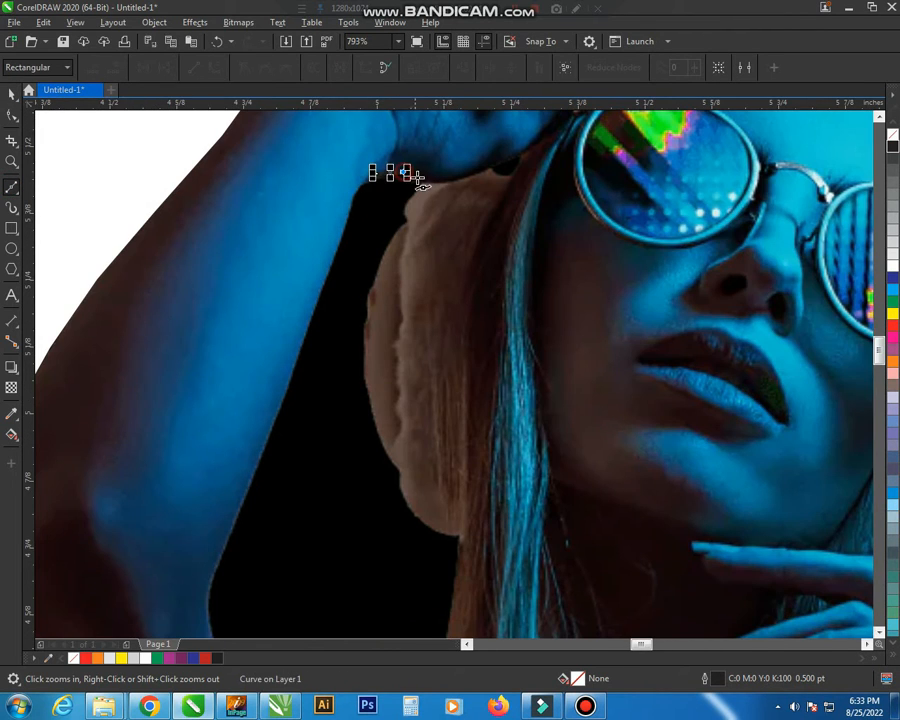
left_click(422, 181)
Trace the gap outline down the hat's upper edge into the small notch below the hand.
key("F2")
left_click_drag(366, 170, 459, 376)
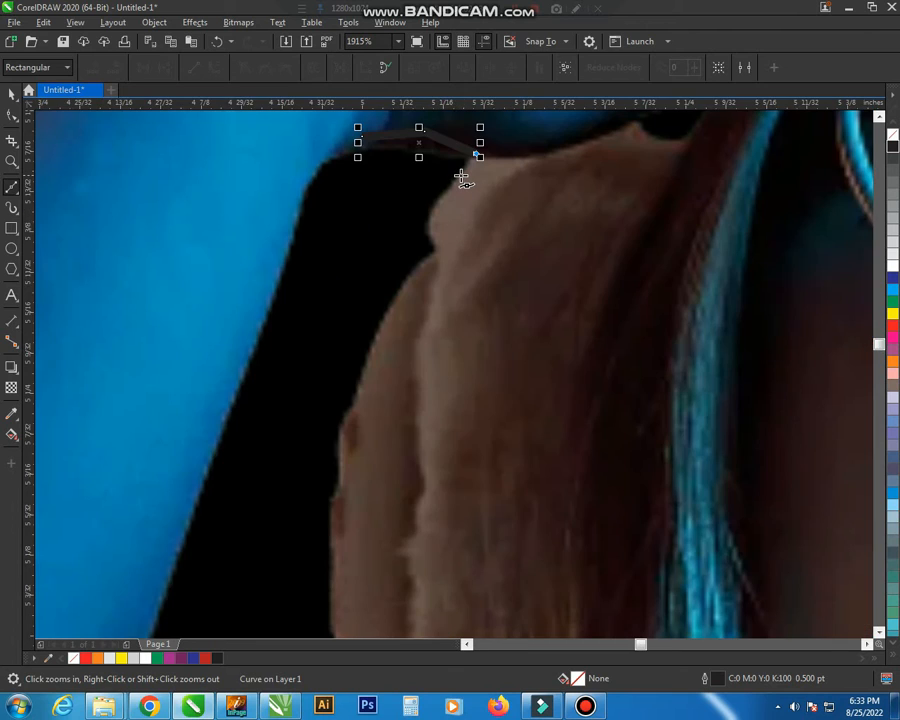
left_click(460, 176)
left_click(440, 205)
left_click(438, 231)
left_click(441, 242)
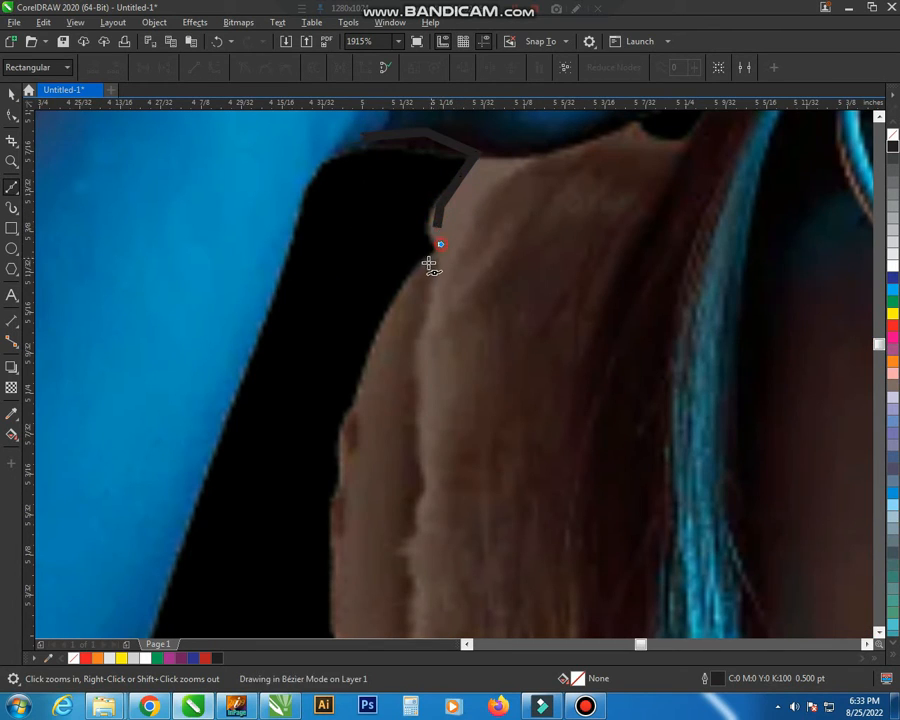
Continue the gap outline from the notch down the upper side of the hat's curved edge.
left_click(425, 263)
left_click(386, 323)
left_click(355, 408)
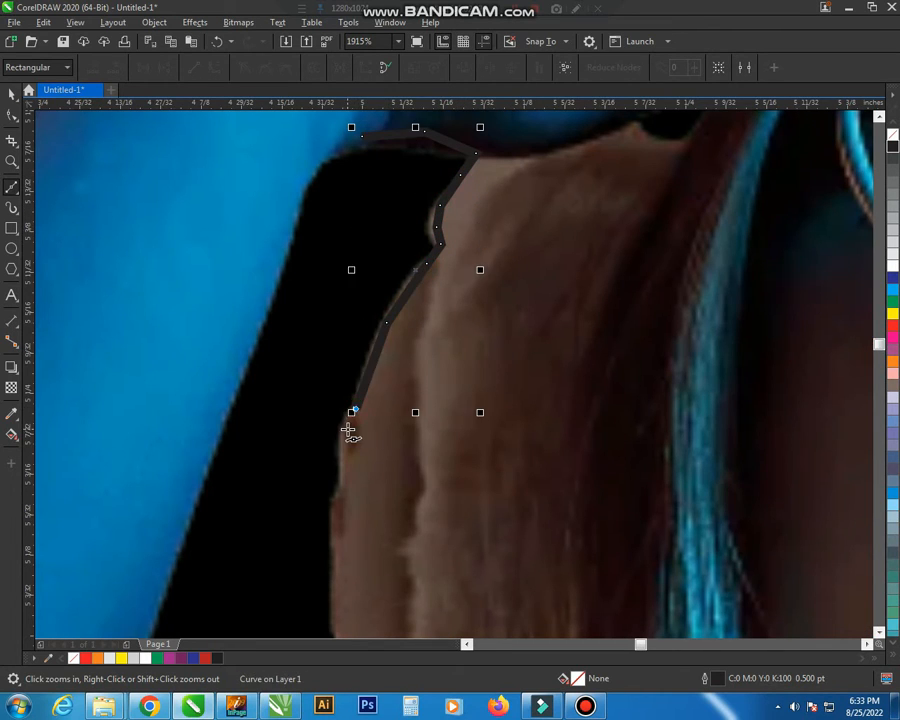
left_click(345, 430)
left_click(341, 470)
left_click(338, 499)
left_click(333, 513)
Trace the gap outline along the lower side of the hat and around its rounded bottom.
scroll(337, 416, "down", 3)
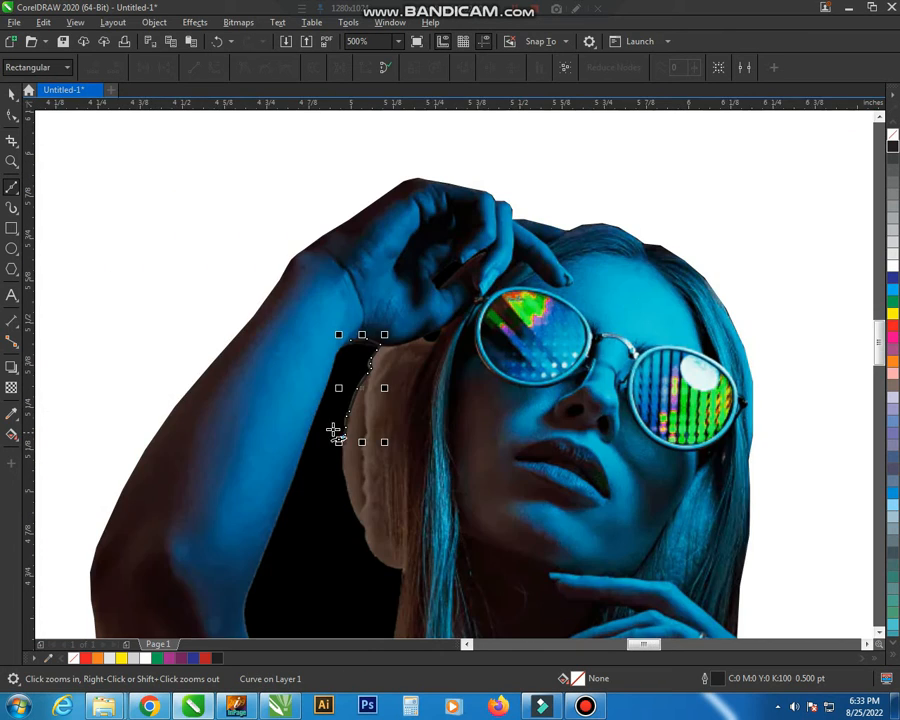
key("F2")
left_click_drag(322, 417, 390, 590)
left_click(399, 287)
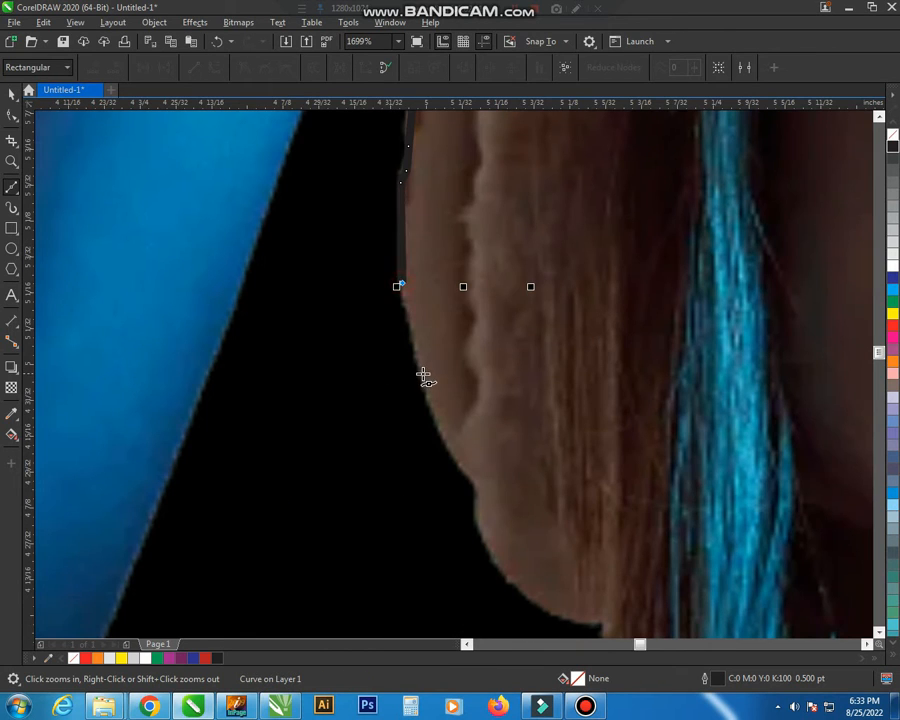
left_click(423, 374)
left_click(453, 448)
left_click(479, 485)
left_click(479, 513)
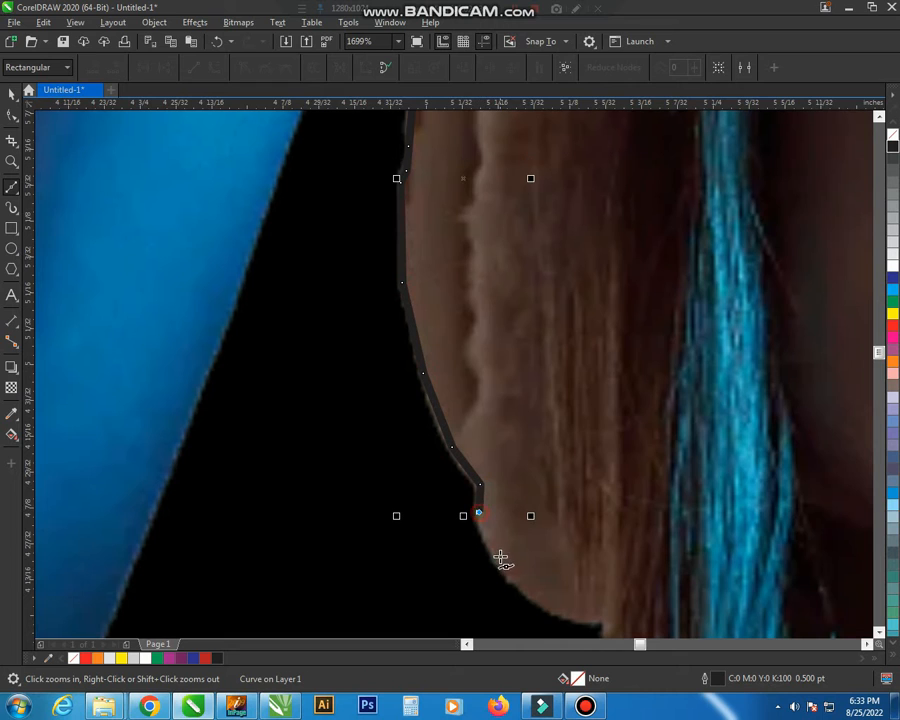
left_click(500, 559)
left_click(530, 593)
Continue the gap outline from the hat's lower corner down the hair edge and along the neck toward the shoulder.
scroll(474, 489, "down", 3)
key("F2")
left_click_drag(438, 462, 608, 672)
left_click(408, 245)
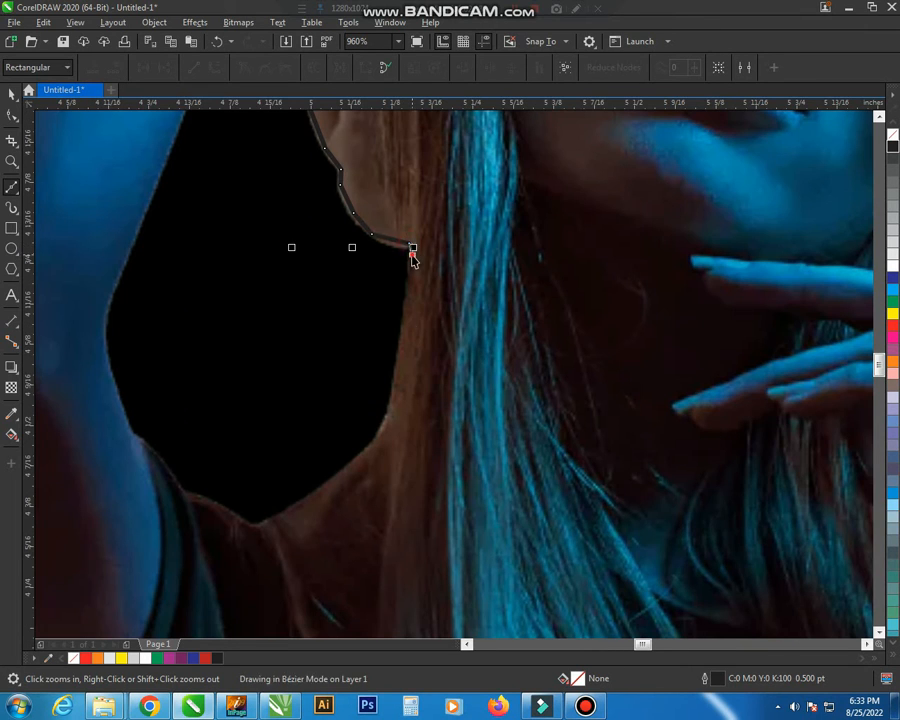
left_click(403, 330)
left_click(391, 403)
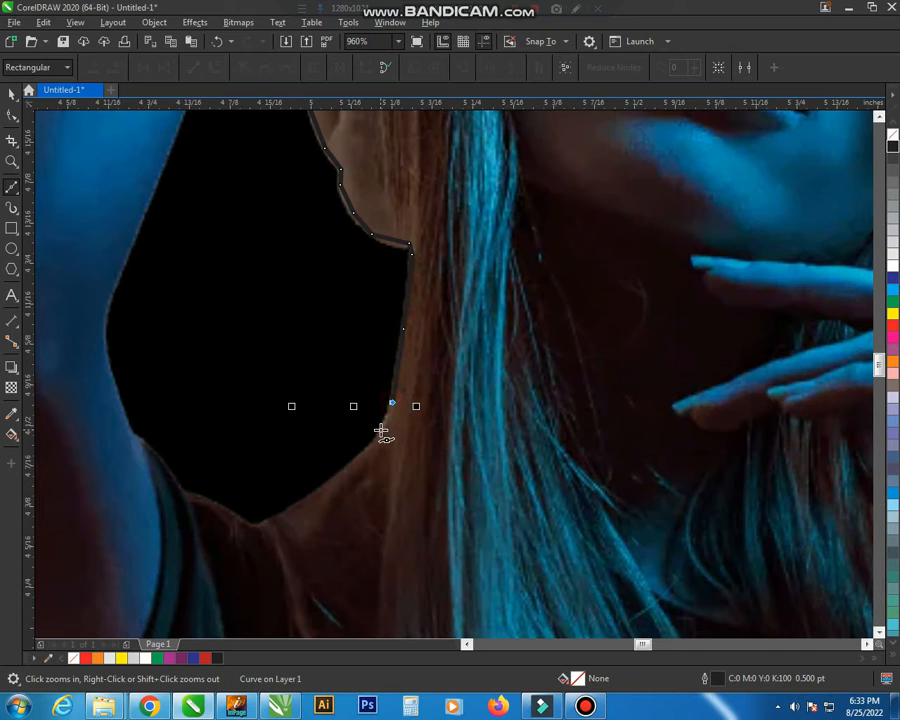
left_click(380, 433)
left_click(351, 472)
left_click(297, 509)
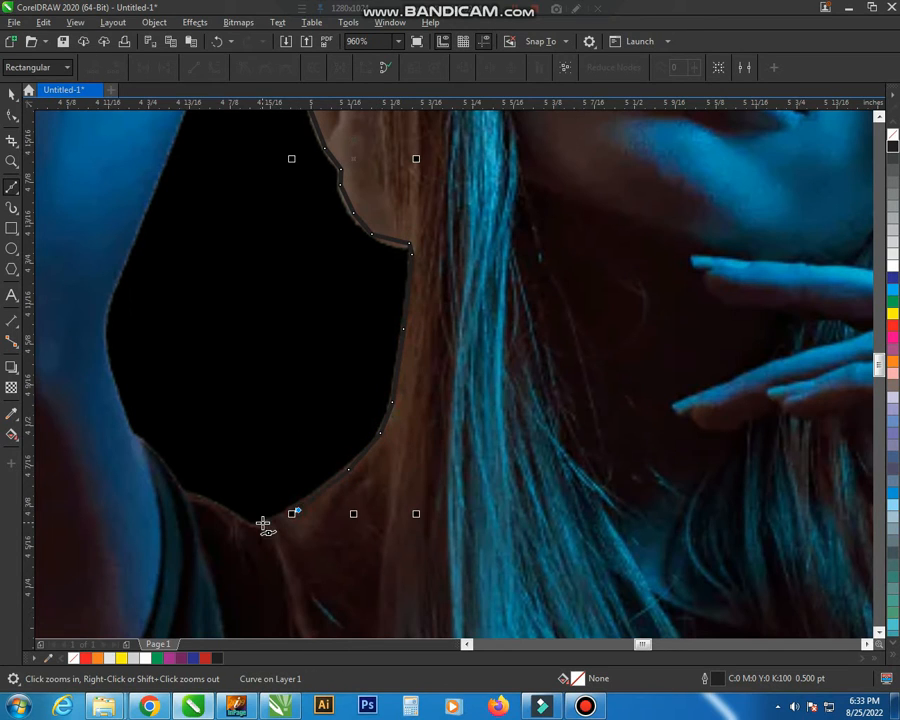
Trace the gap outline across the lowest point at the shoulder and up along the shirt's edge.
left_click(260, 523)
left_click(236, 518)
left_click(200, 500)
left_click(182, 493)
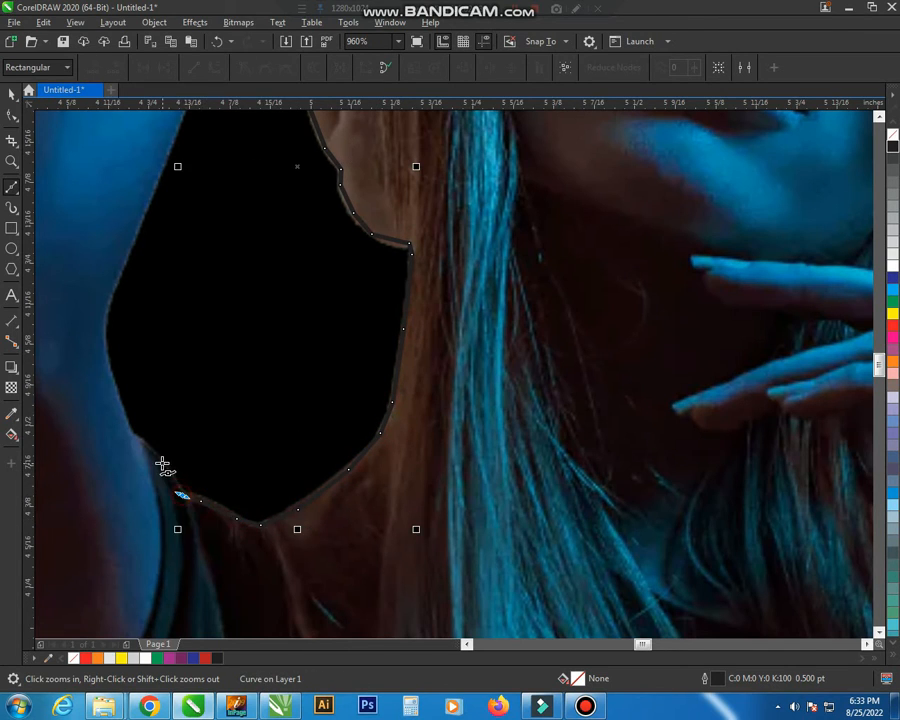
left_click(155, 455)
Continue the gap outline from the sleeve edge around the inner bend of the elbow.
scroll(167, 432, "down", 3)
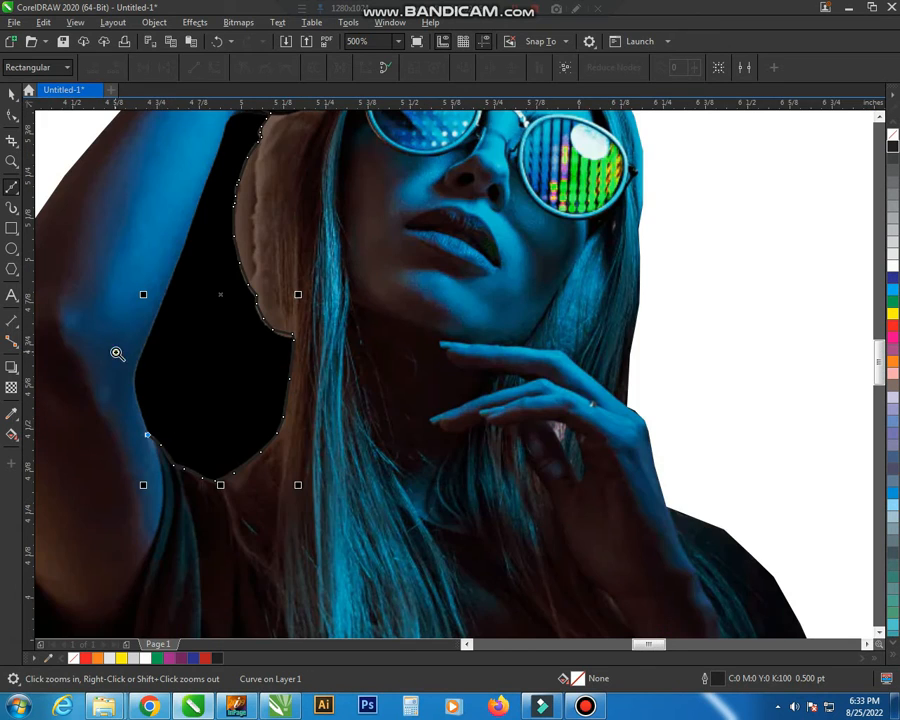
scroll(334, 352, "up", 2)
left_click(363, 367)
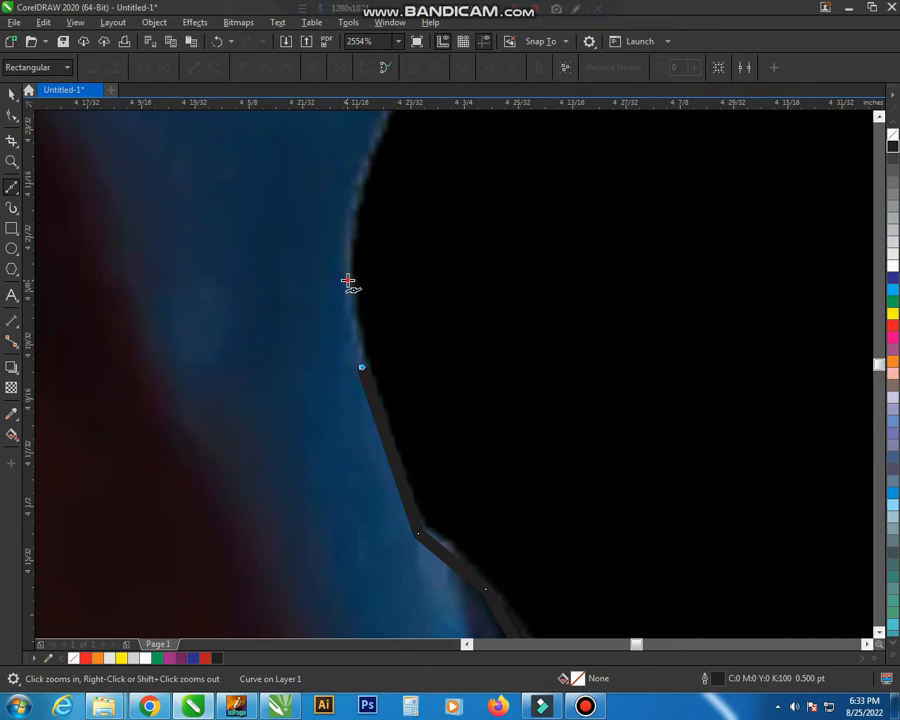
left_click(348, 280)
left_click(348, 215)
left_click(365, 150)
Continue the gap outline from the elbow up along the inner edge of the forearm.
scroll(362, 207, "down", 3)
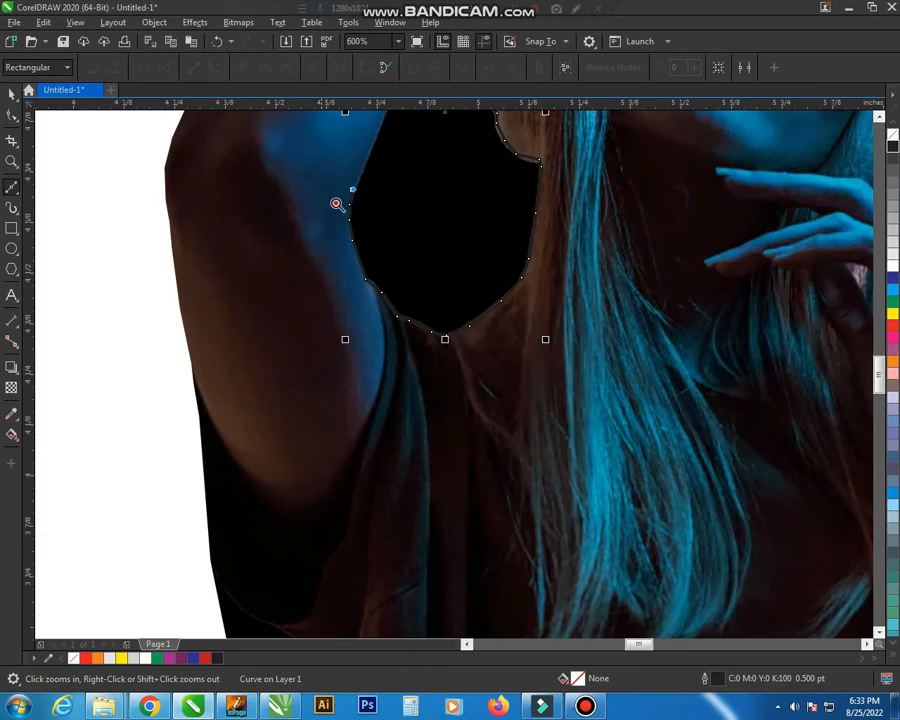
scroll(383, 246, "up", 3)
scroll(379, 237, "down", 2)
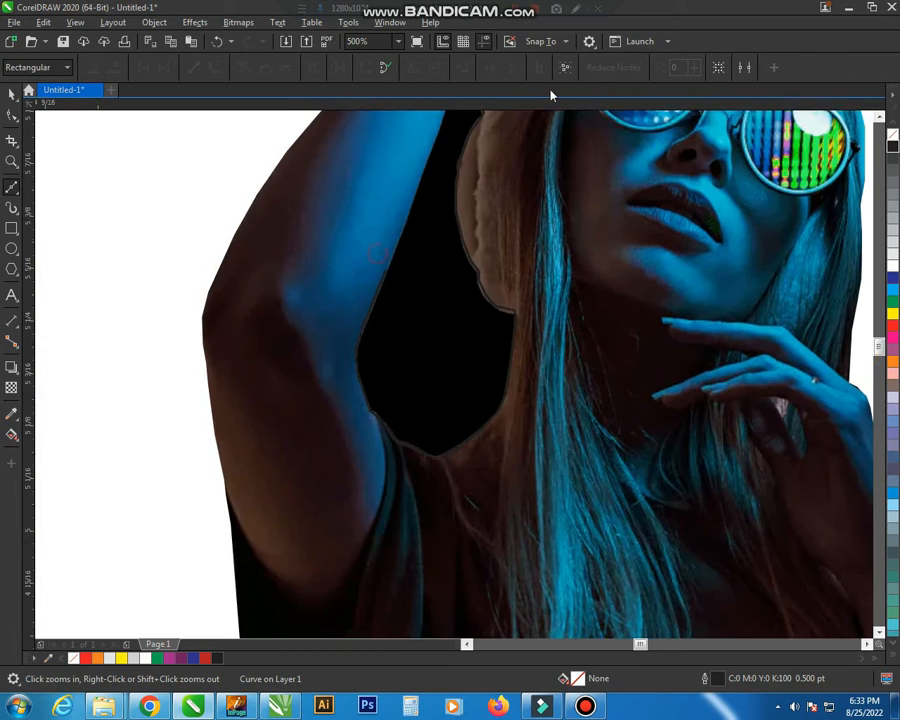
scroll(326, 298, "up", 1)
left_click(341, 289)
scroll(343, 294, "down", 2)
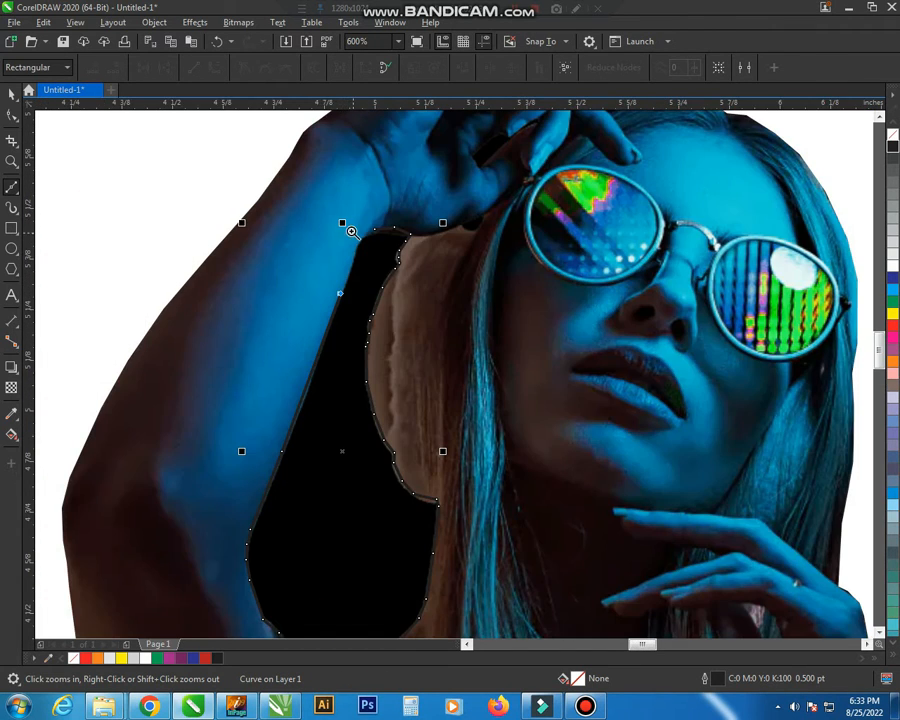
scroll(350, 228, "up", 2)
left_click(357, 268)
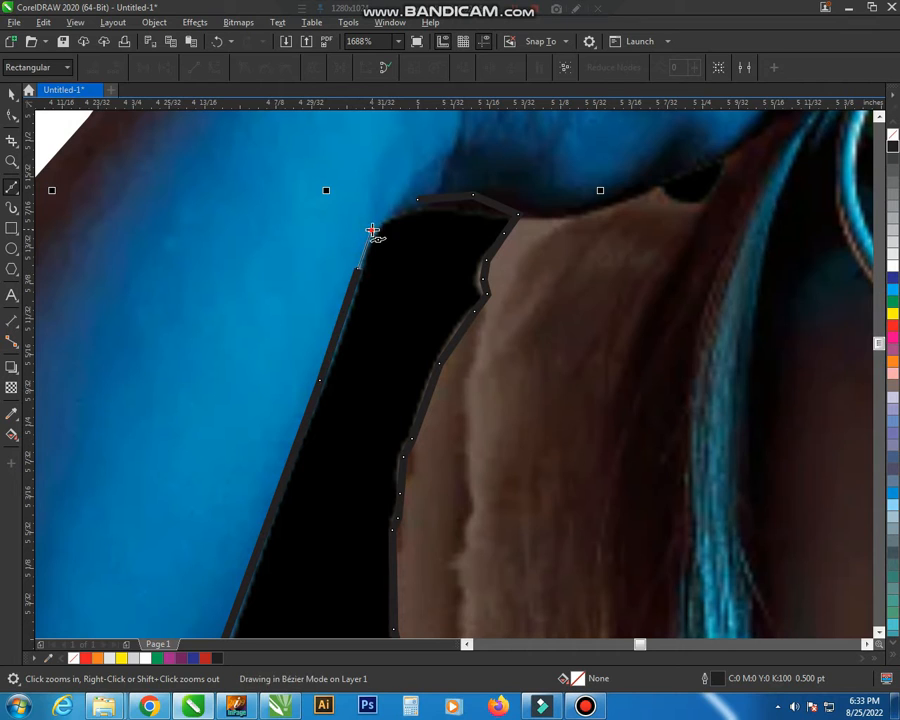
Trace the gap outline around its top corner beneath the wrist and close it at the starting point.
left_click(371, 229)
left_click(399, 202)
left_click(420, 202)
key("space")
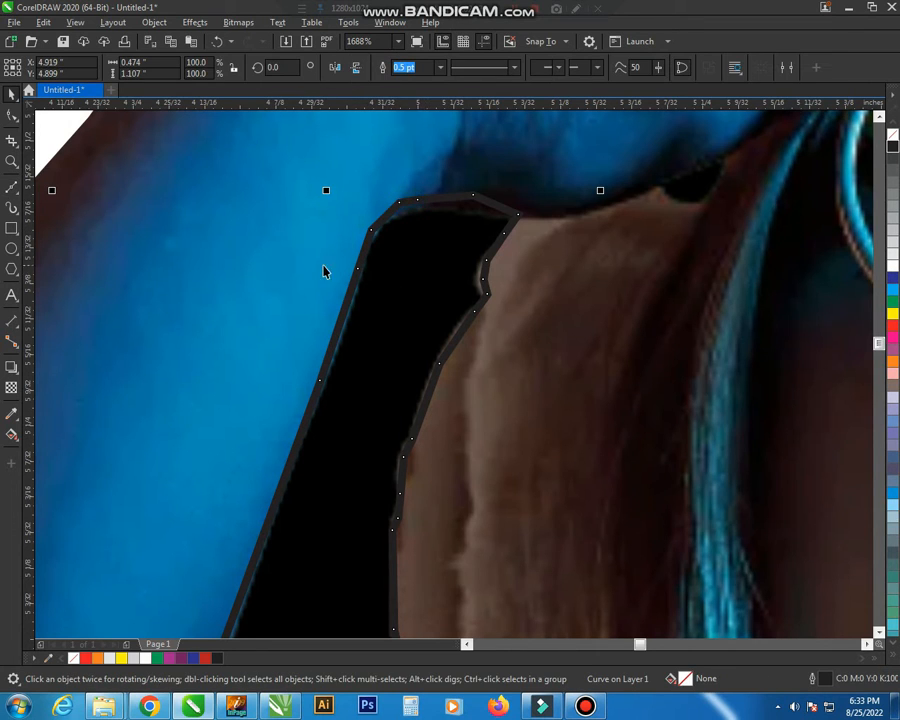
Trim the traced gap shape out of the woman's photo and delete the leftover outline.
scroll(298, 200, "down", 2)
scroll(452, 320, "up", 1)
left_click(474, 157, "shift")
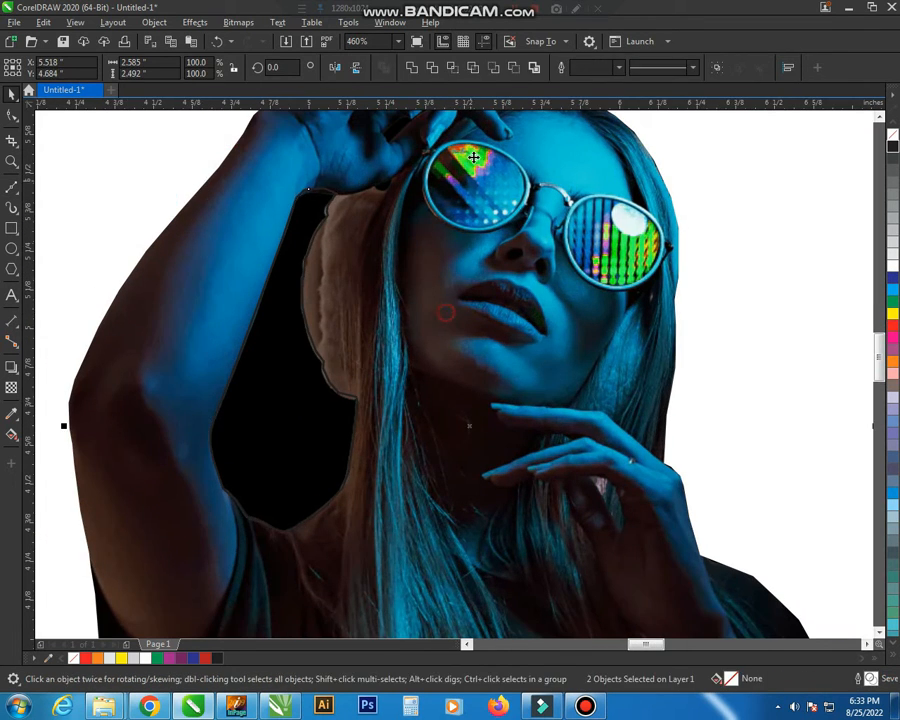
left_click(432, 68)
left_click(279, 416)
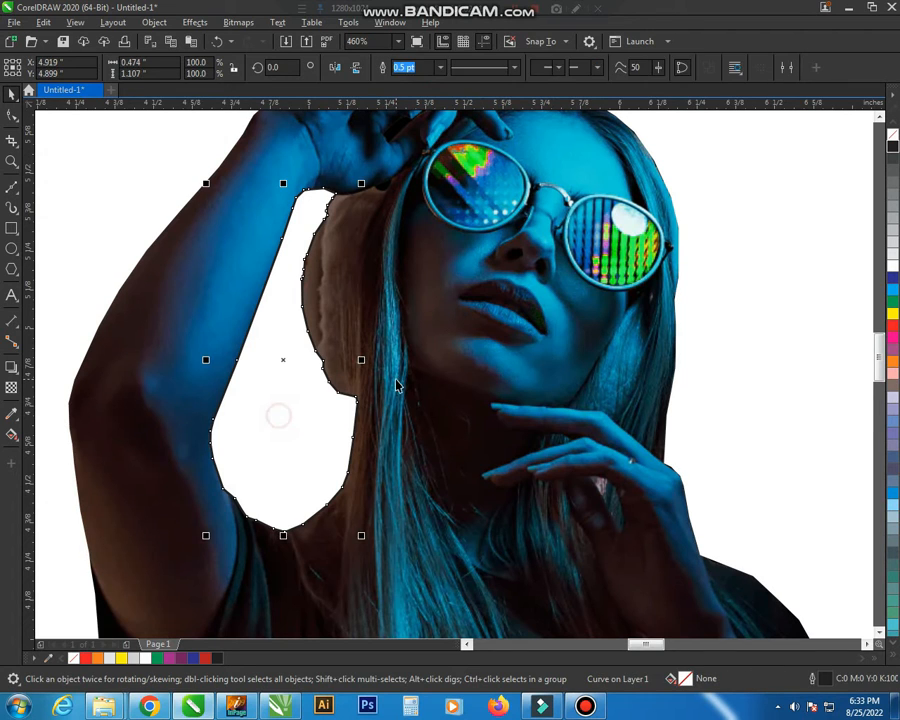
key("Delete")
left_click(416, 366)
scroll(418, 409, "down", 1)
scroll(424, 392, "down", 1)
left_click(532, 338)
Move the dark background rectangle nearer the reference poster and place the woman cutout on the rectangle's far side.
key("F2")
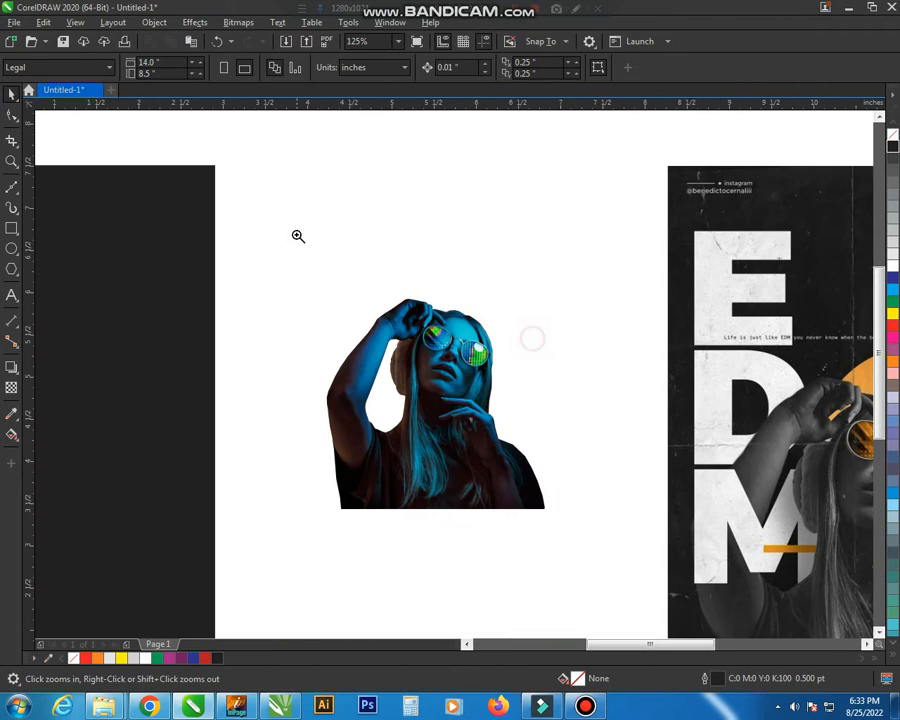
left_click_drag(290, 231, 744, 616)
scroll(499, 413, "down", 1)
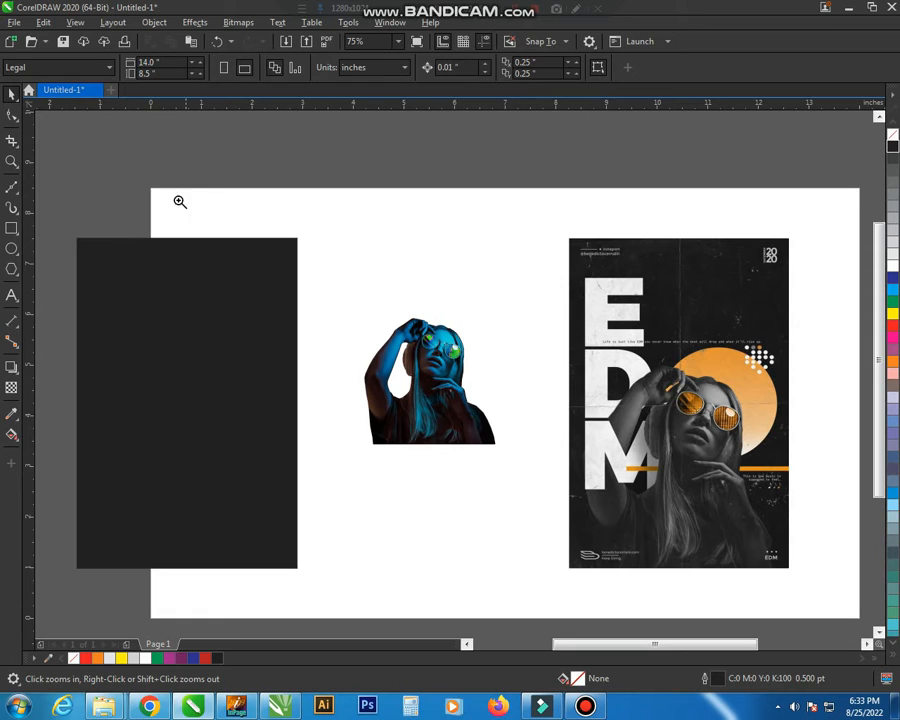
left_click_drag(180, 202, 557, 560)
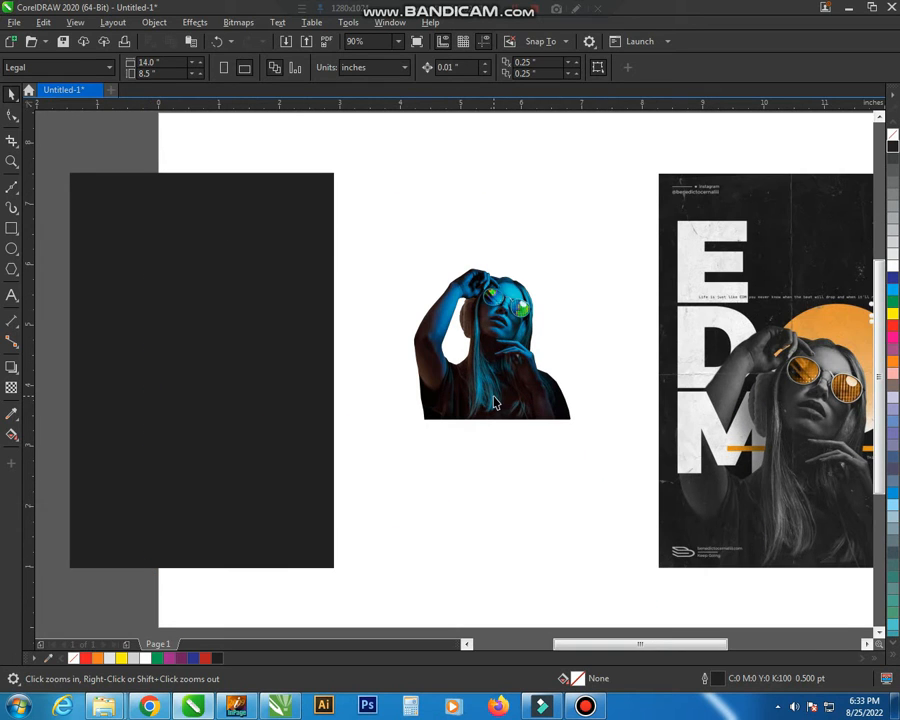
scroll(494, 403, "down", 1)
left_click_drag(504, 389, 464, 253)
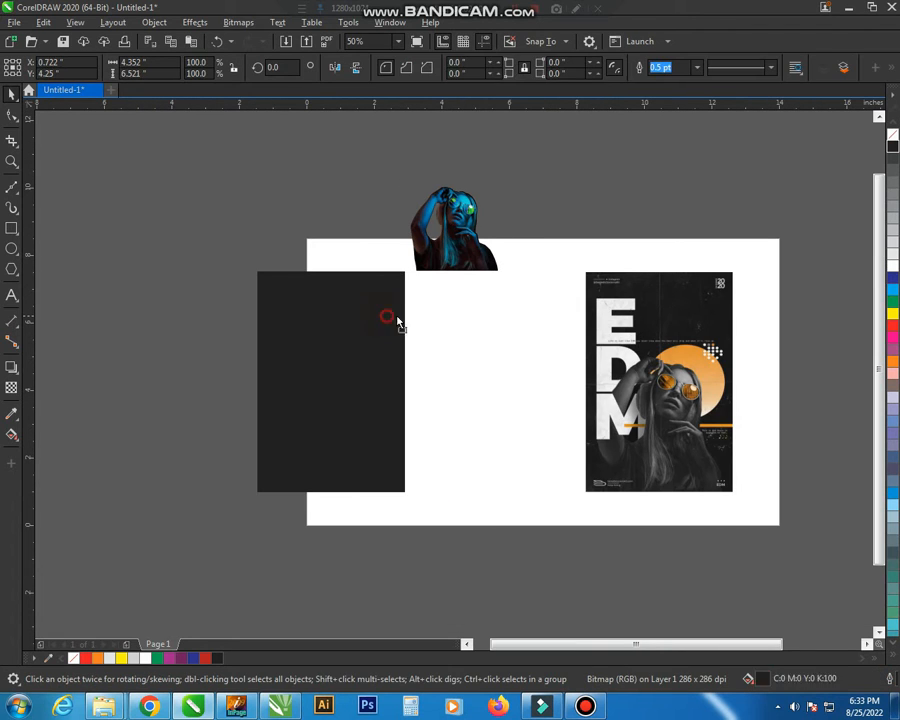
left_click_drag(397, 322, 540, 326)
left_click(518, 223)
left_click_drag(450, 254, 350, 425)
Move the woman cutout partly over the dark rectangle and bring it to the front.
key("z")
left_click_drag(267, 273, 683, 510)
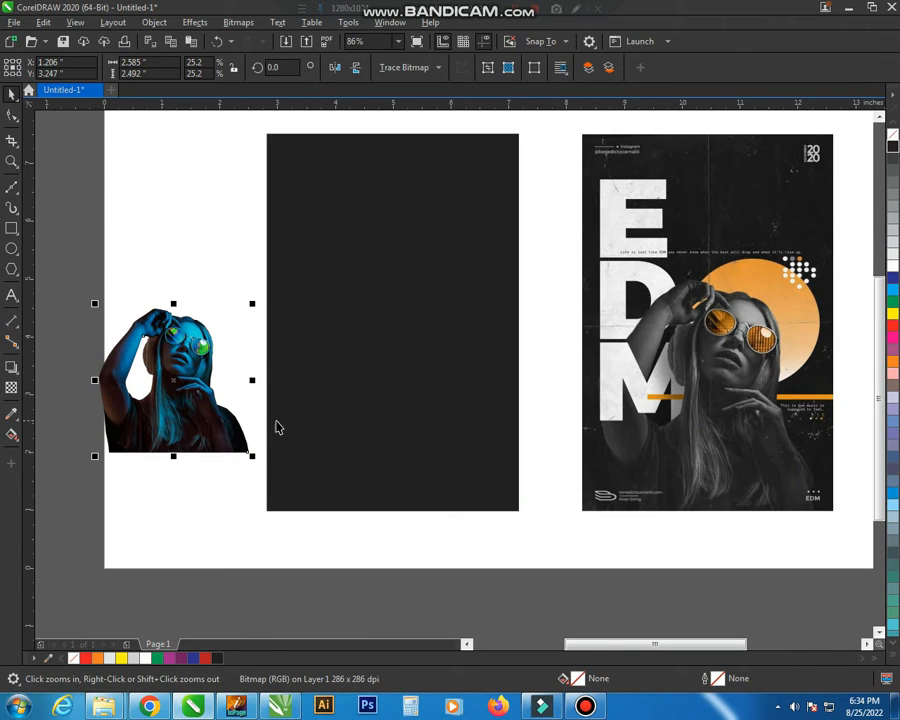
key("space")
left_click_drag(158, 435, 239, 454)
left_click(232, 466)
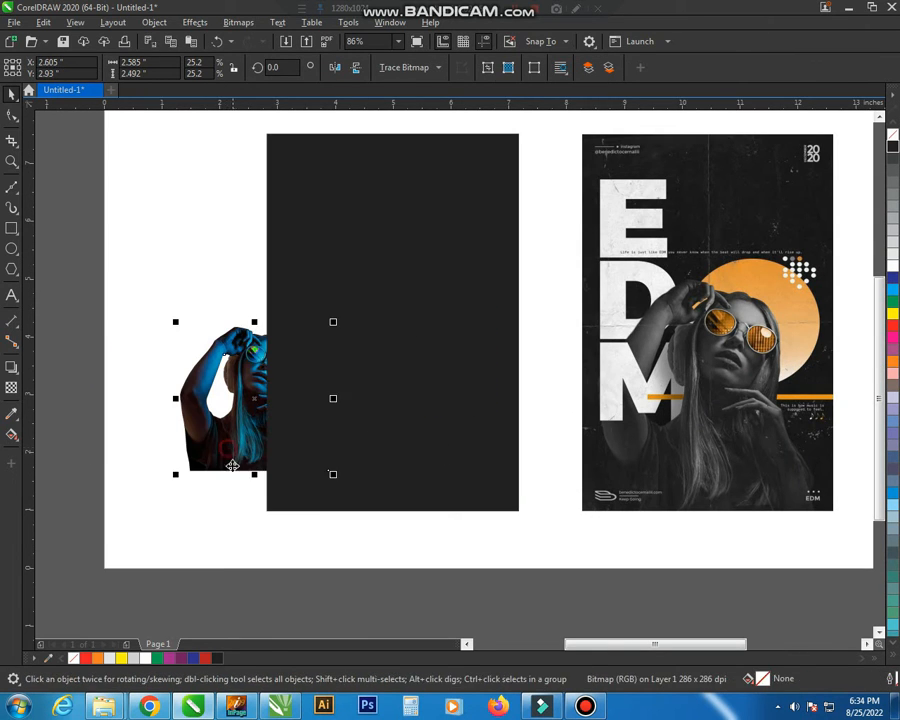
key("shift+Page_Up")
left_click(220, 488)
left_click(260, 456)
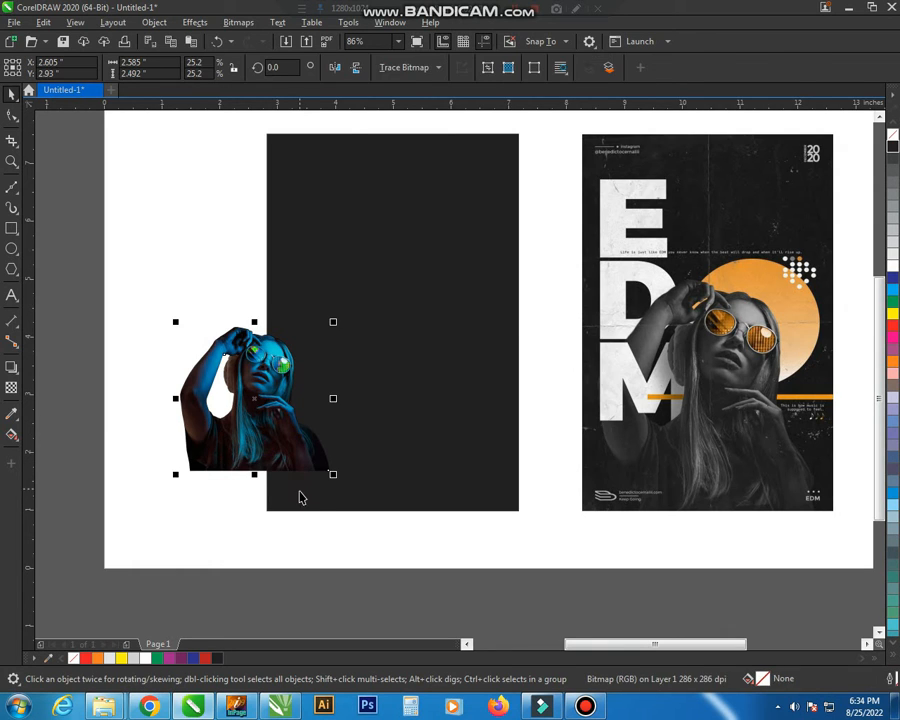
Align the woman cutout with the bottom and left edges of the dark rectangle.
left_click(313, 486, "shift")
key("b")
key("l")
left_click(238, 428)
left_click(355, 452)
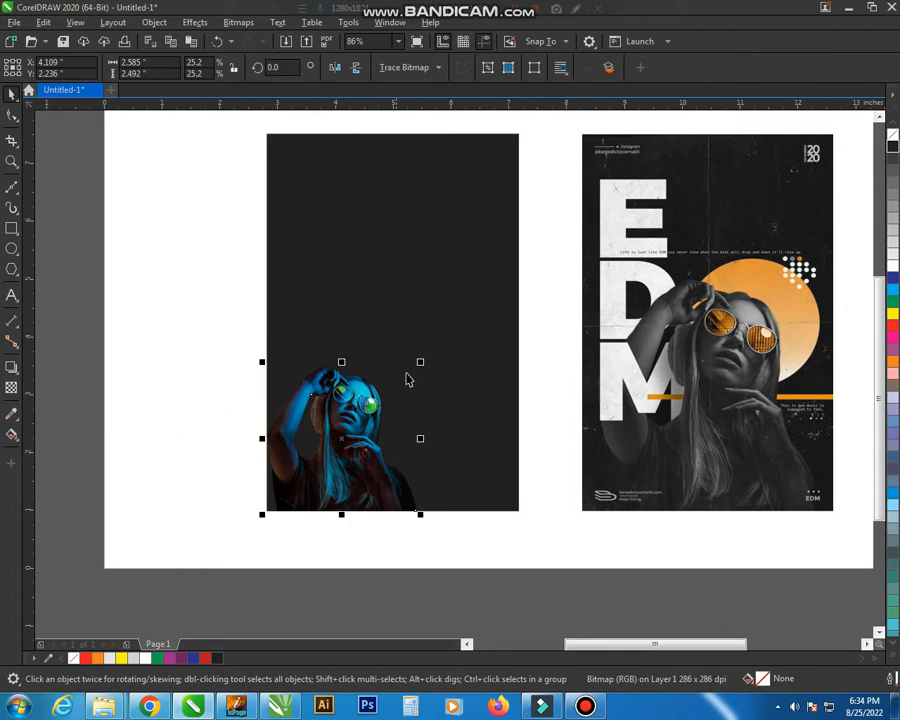
Enlarge the woman cutout proportionally to roughly the full width of the dark rectangle.
left_click_drag(421, 364, 551, 268)
left_click(253, 297)
scroll(304, 367, "down", 3)
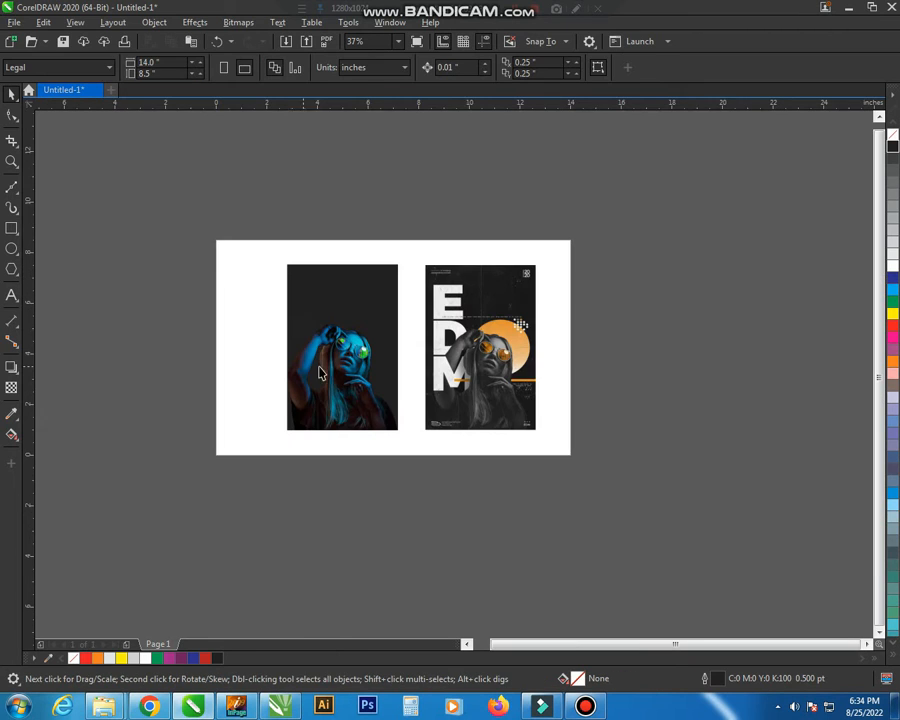
key("F2")
left_click_drag(555, 451, 247, 242)
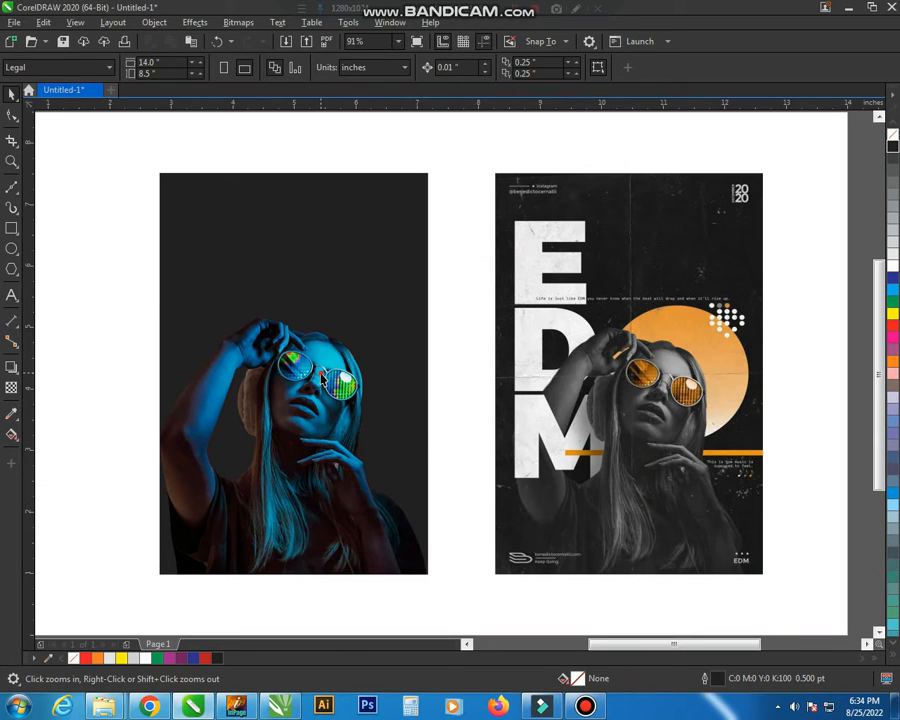
Scale the woman cutout down to about 4.01 × 3.87 inches and align it with the dark rectangle's bottom edge.
left_click(372, 417)
left_click_drag(431, 313, 421, 320)
left_click(406, 309, "shift")
key("b")
left_click(456, 418)
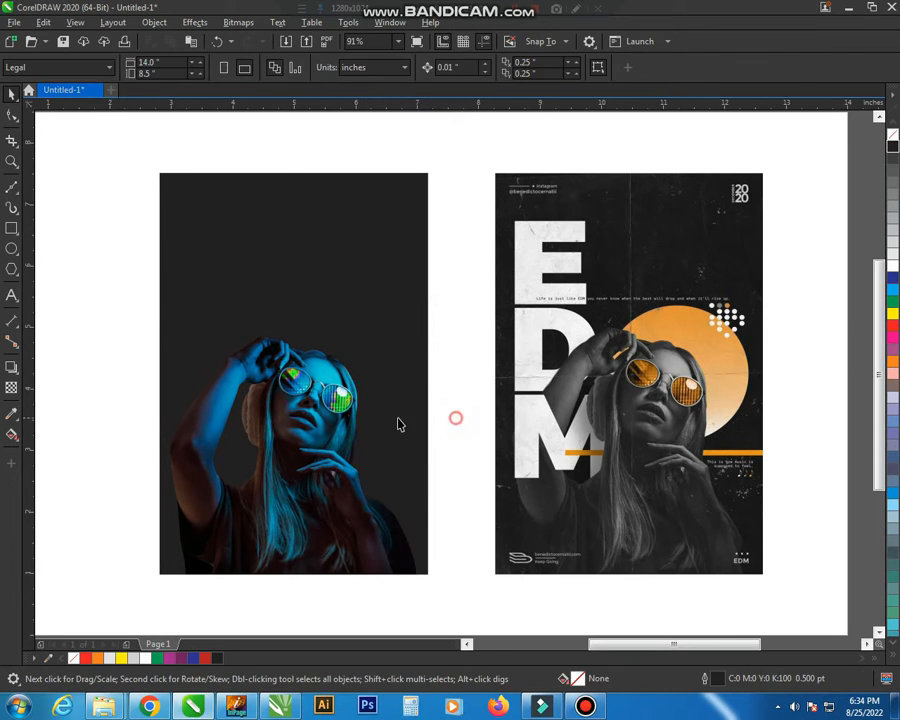
Shrink the woman cutout to about 3.88 × 3.74 inches and centre it horizontally on the dark rectangle.
left_click(339, 385)
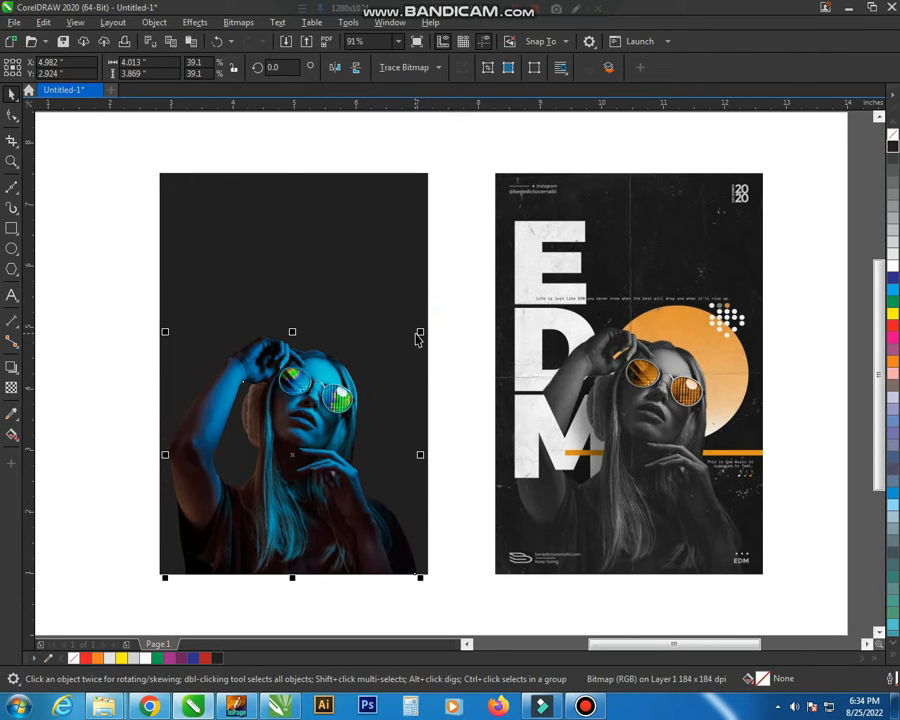
left_click(357, 320, "shift")
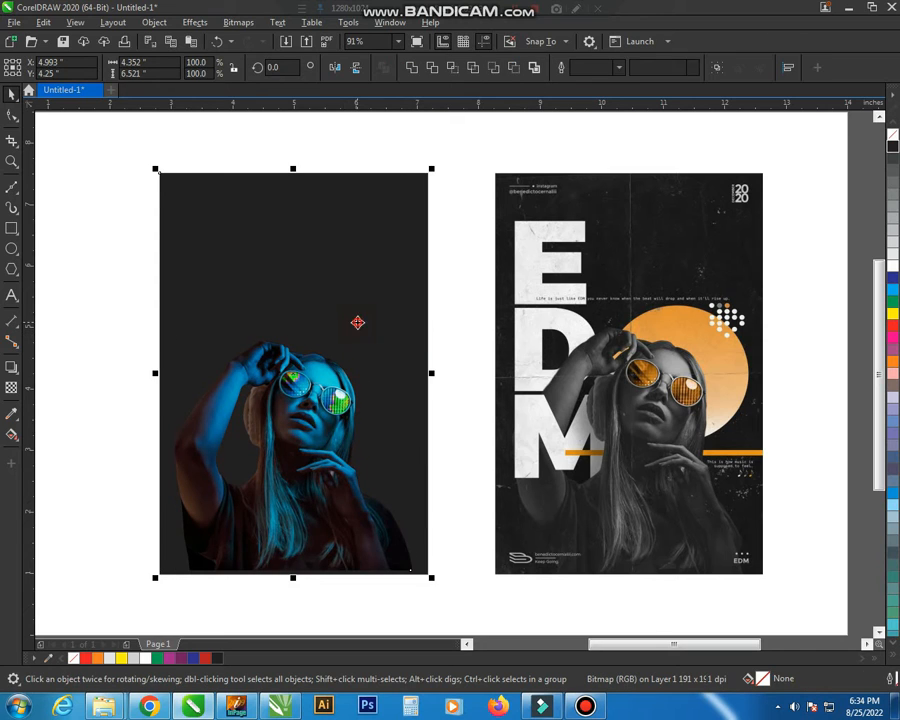
left_click(466, 410)
left_click(323, 418)
left_click(345, 291, "shift")
left_click(115, 344)
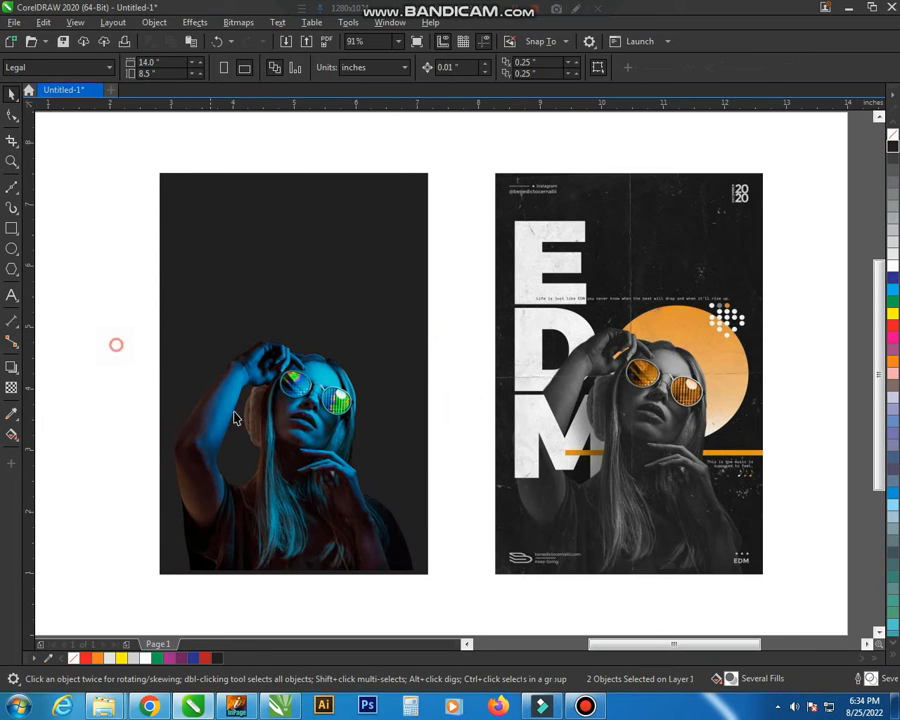
Convert the woman cutout to Grayscale (8-bit) mode.
left_click(277, 435)
key("z")
left_click_drag(121, 245, 705, 603)
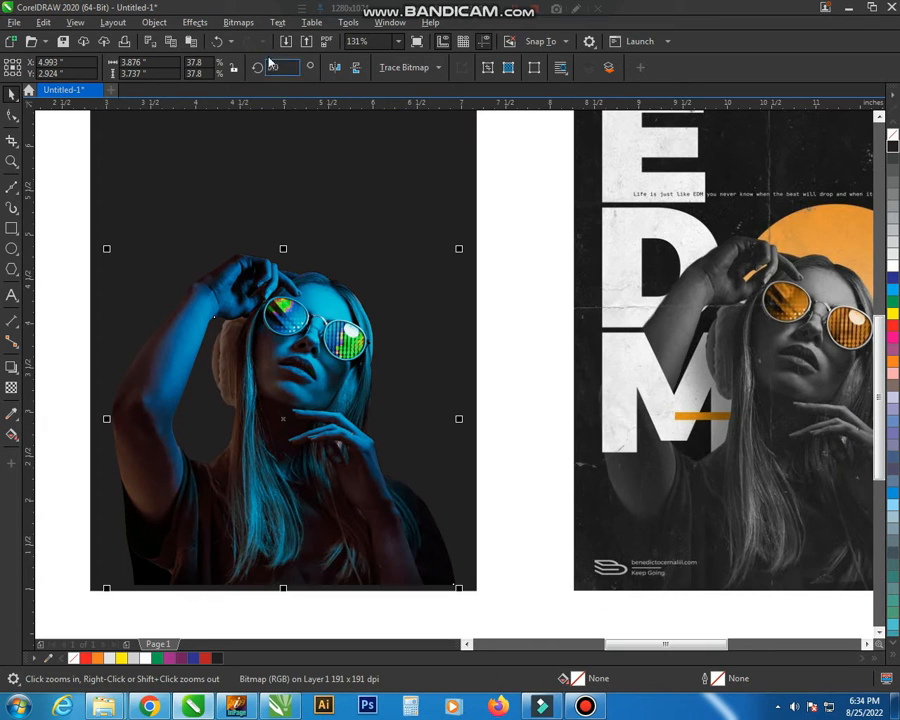
left_click(246, 28)
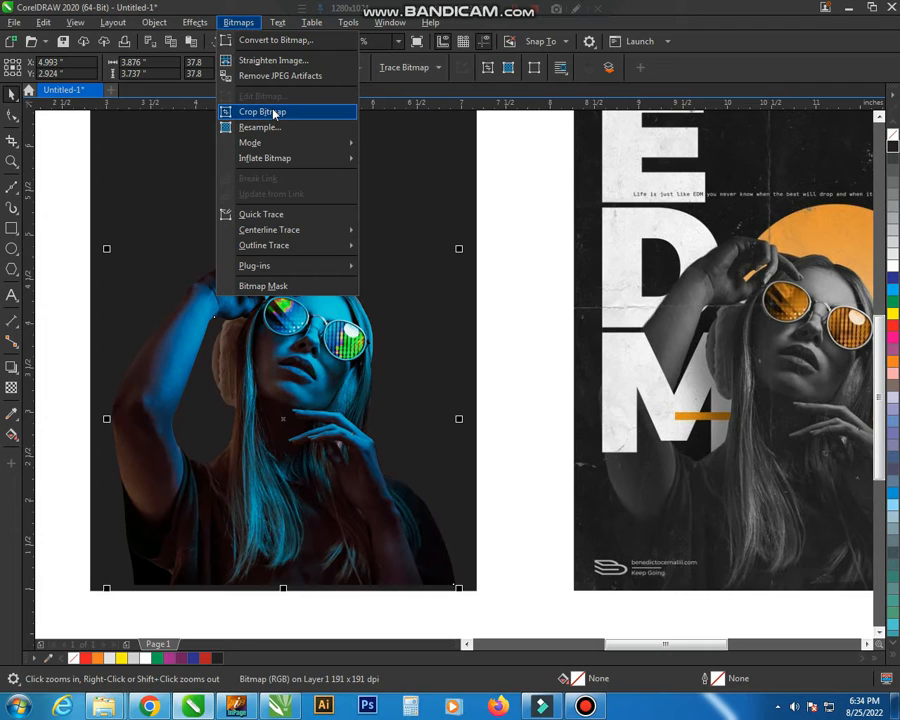
mouse_move(313, 149)
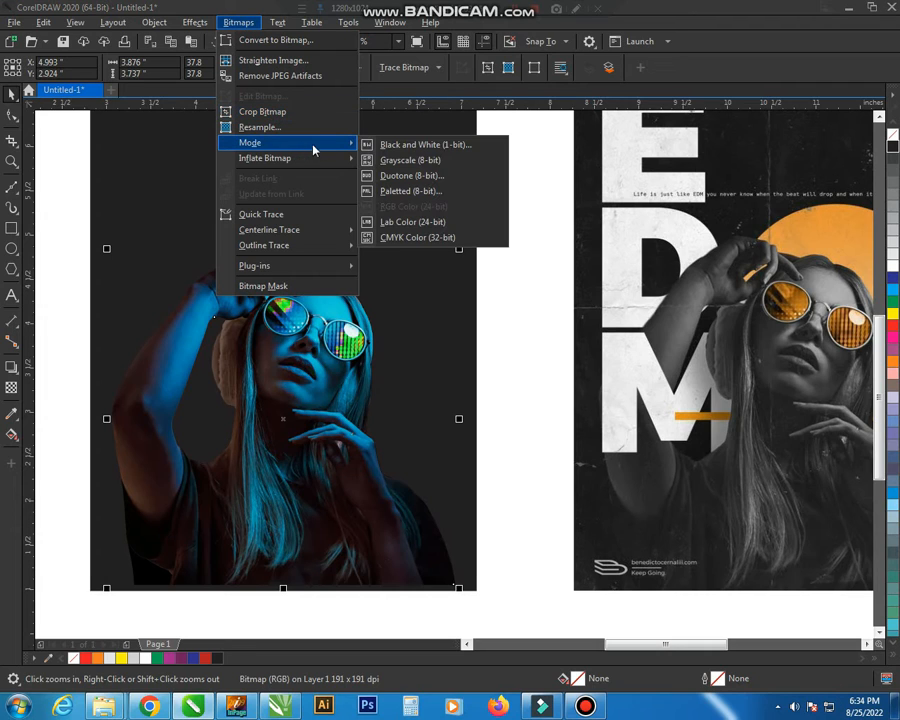
left_click(404, 161)
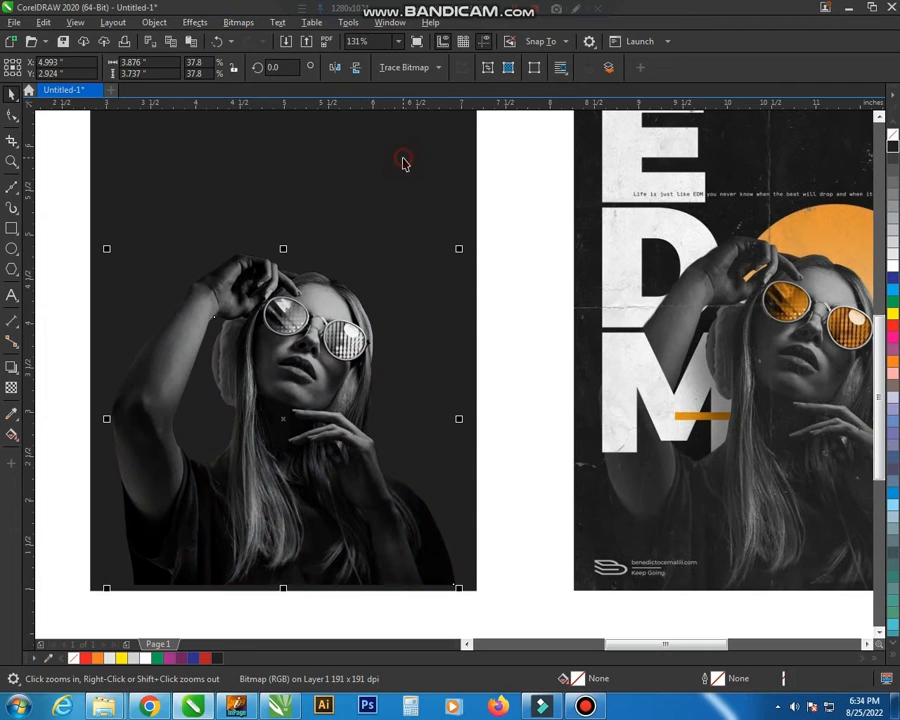
Draw a circle about 2.41 inches across and position it over the woman's head, as in the reference poster.
left_click(516, 317)
scroll(328, 348, "down", 2)
key("F2")
left_click_drag(207, 163, 660, 495)
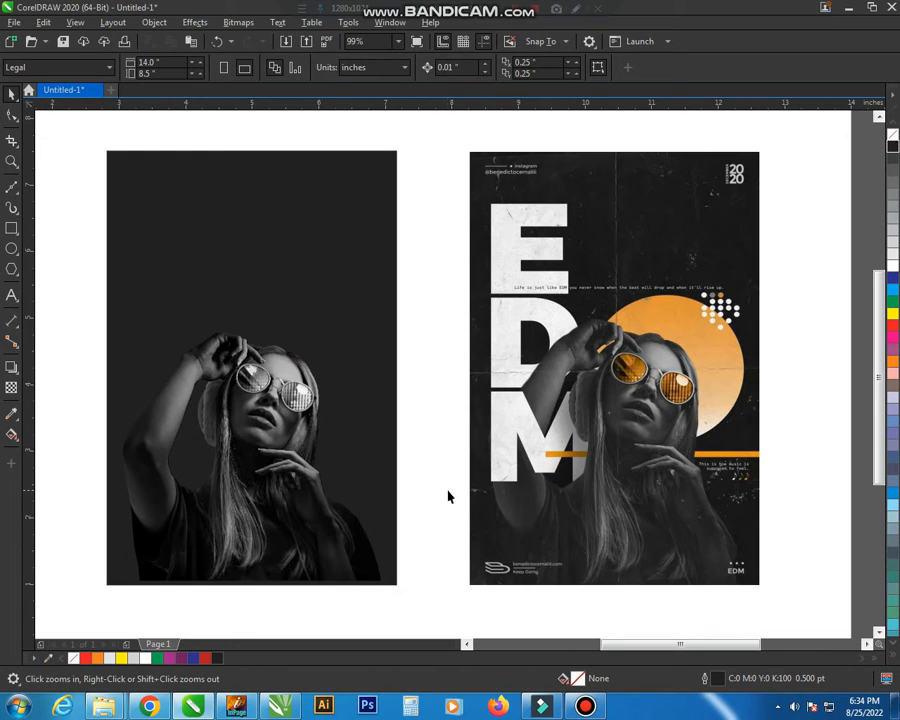
left_click(276, 407)
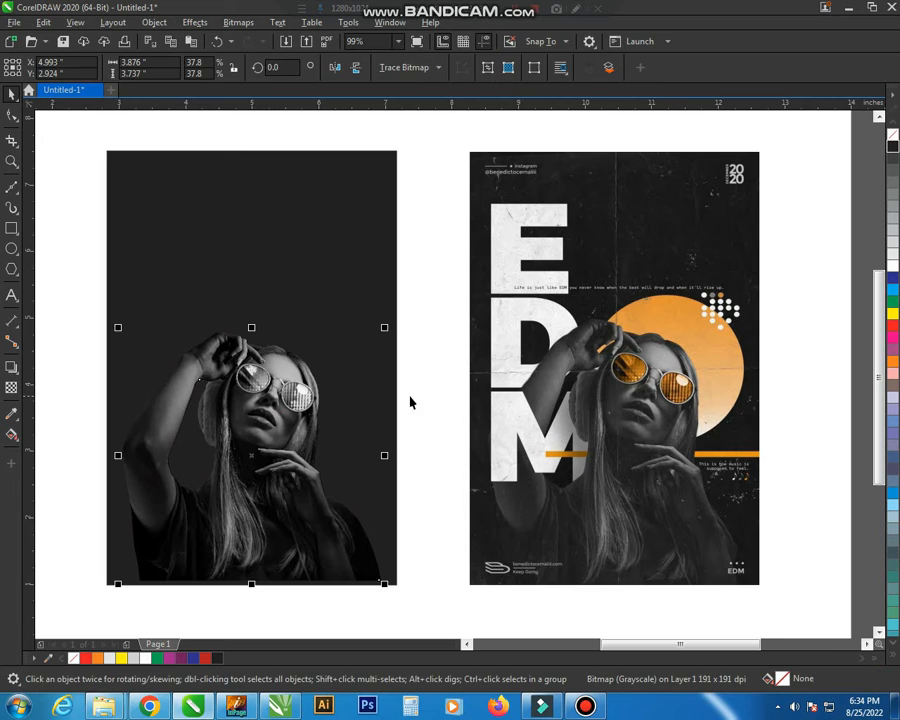
left_click(434, 391)
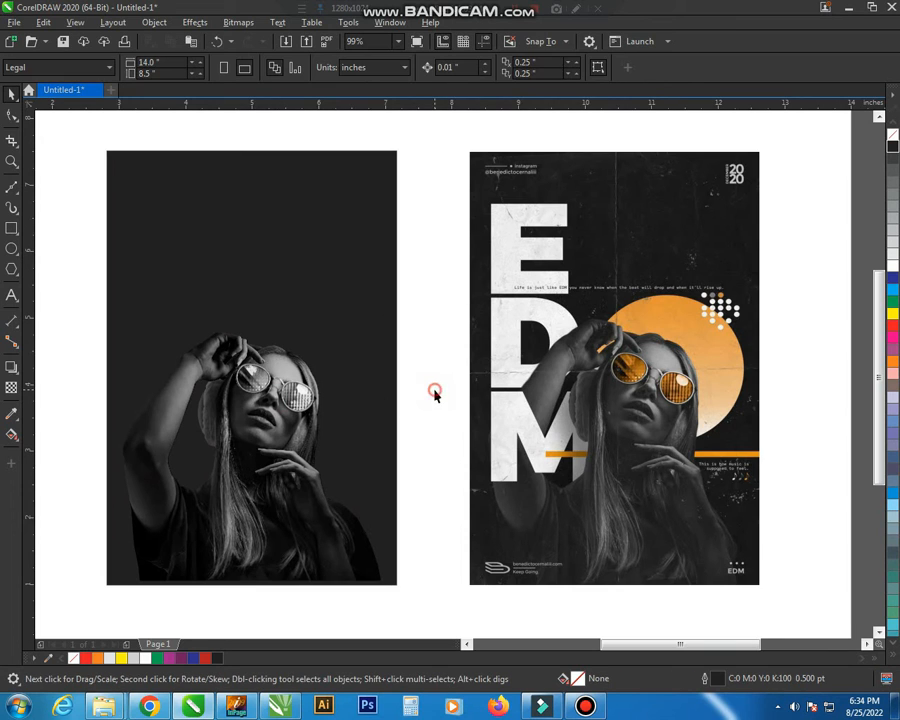
left_click(11, 248)
left_click_drag(228, 326, 390, 490)
key("space")
mouse_move(306, 407)
left_mouse_down()
mouse_move(294, 417)
mouse_move(303, 384)
left_mouse_up()
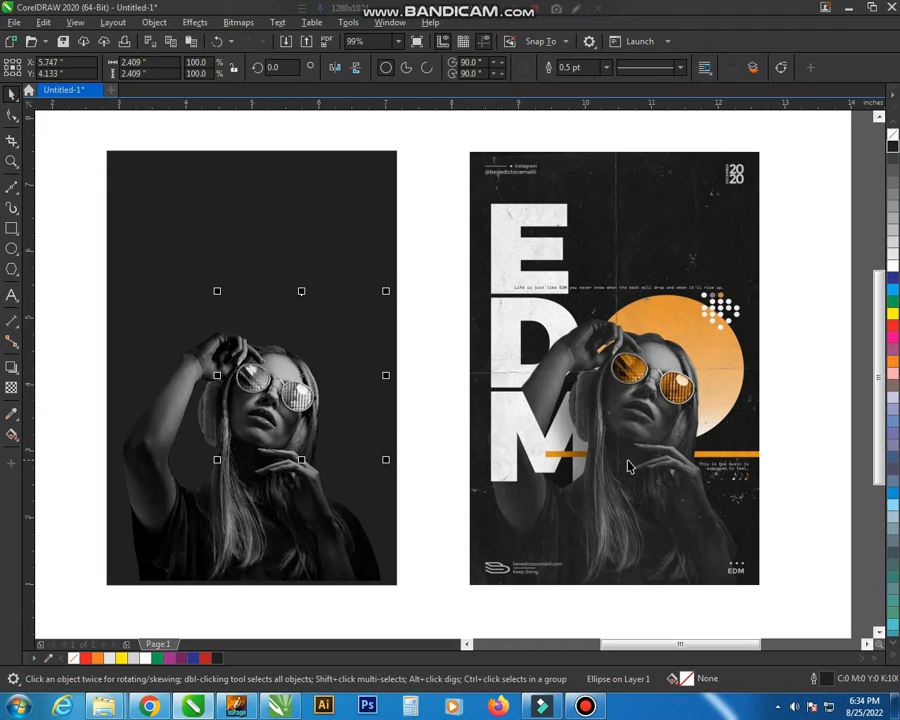
Sample the orange from the reference poster's circle and fill the new circle with it.
left_click(13, 414)
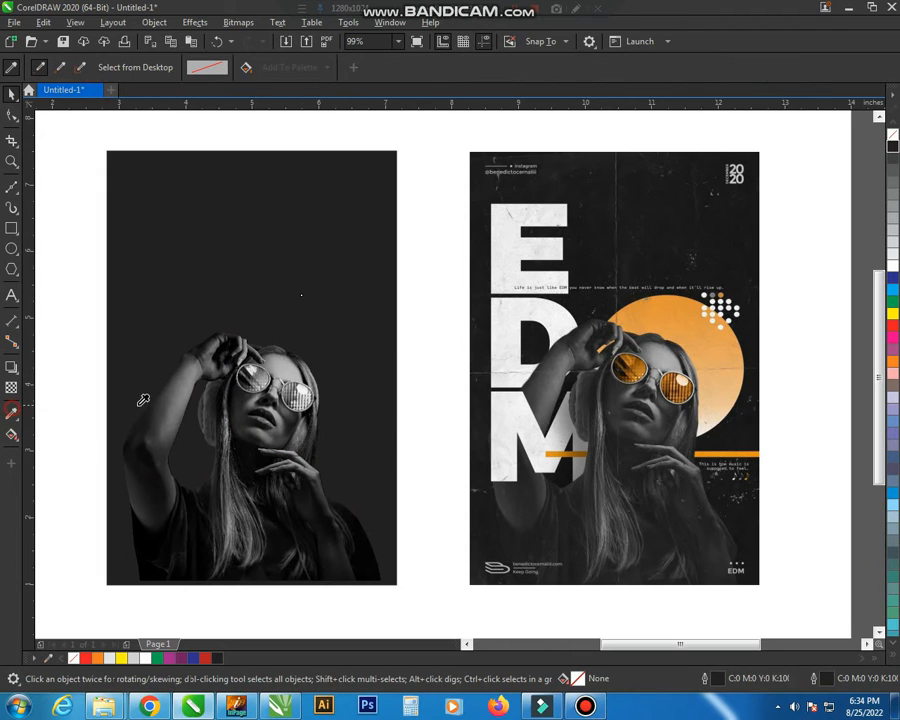
left_click(675, 295)
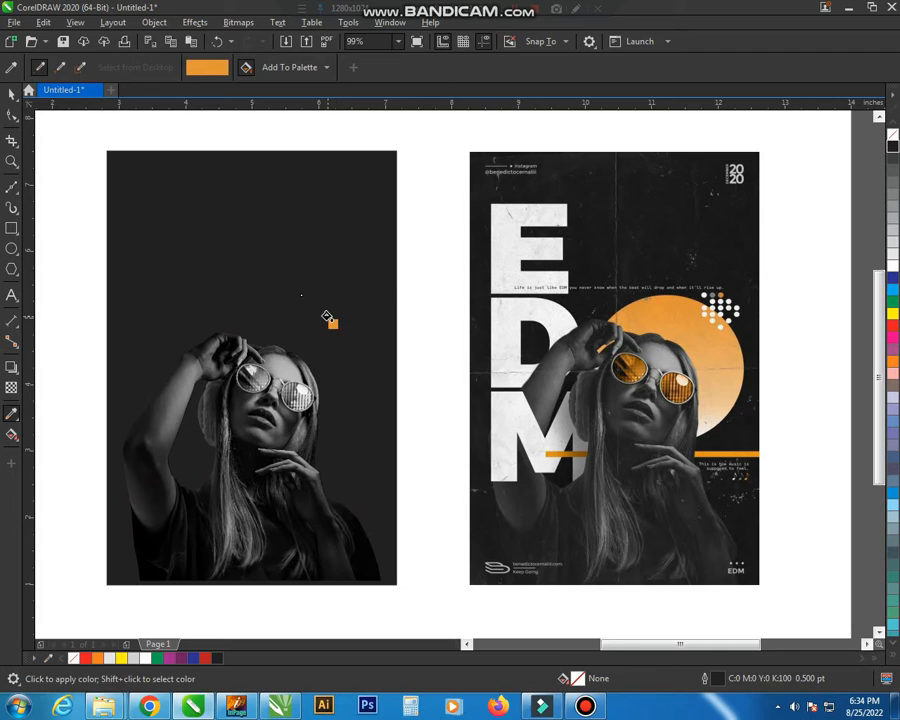
left_click(329, 315)
key("space")
left_click(436, 319)
left_click(353, 378)
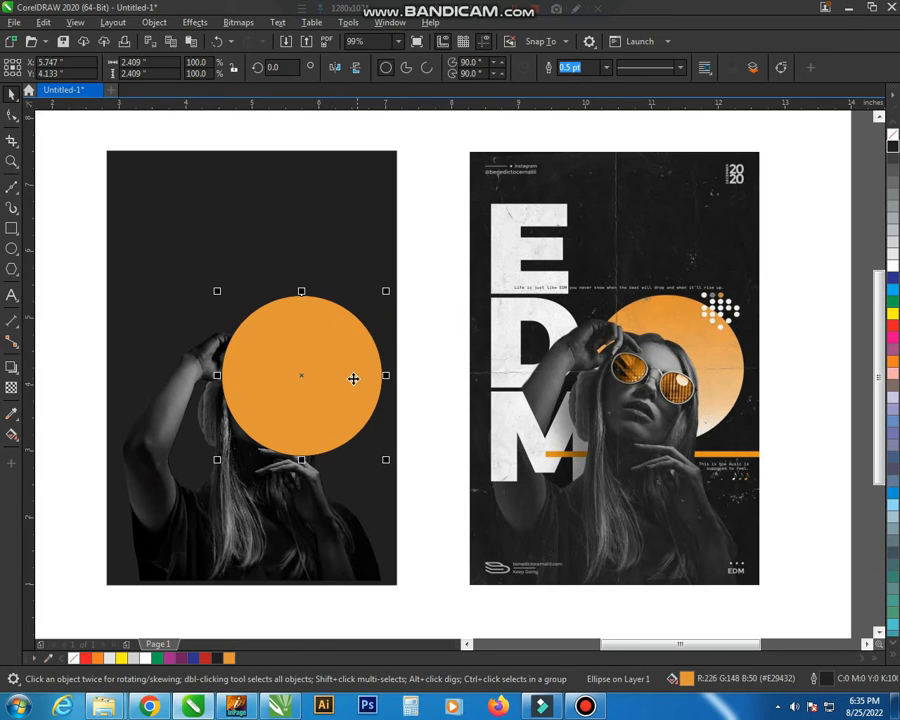
Apply a linear fountain fill to the circle, running from orange in the upper part down to white at the lower edge.
left_click(11, 434)
key("space")
left_click(11, 432)
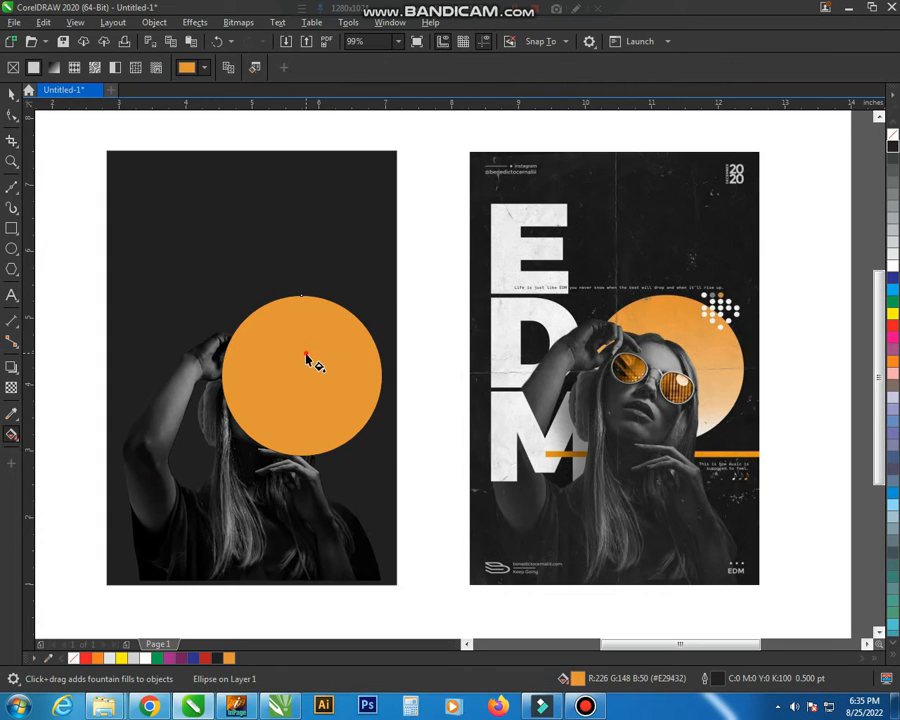
left_click_drag(305, 353, 304, 440)
key("space")
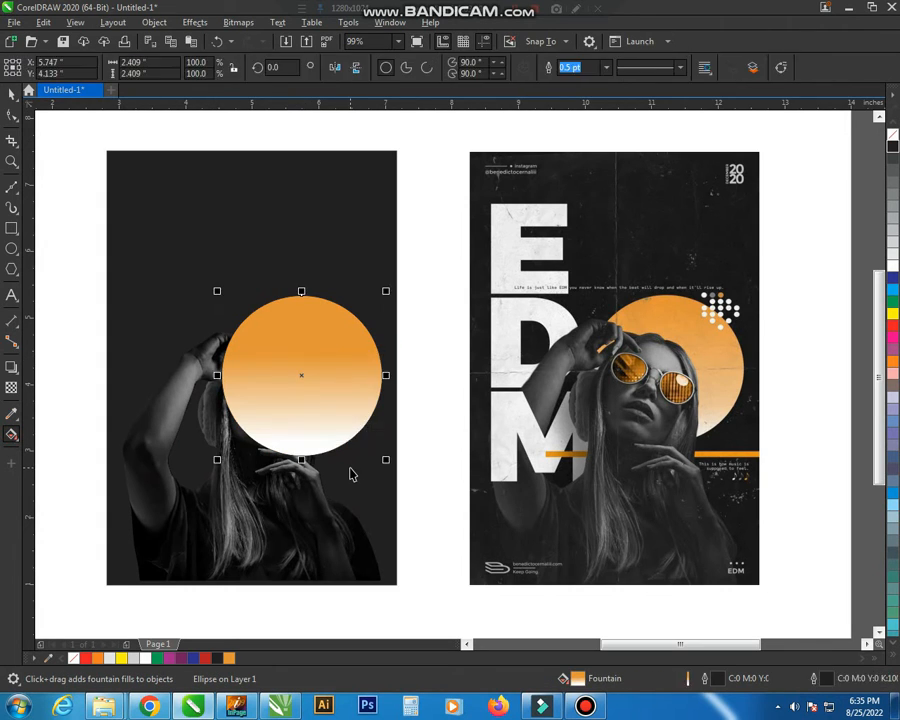
Bring the grayscale woman cutout in front of the orange gradient circle.
left_click(323, 527)
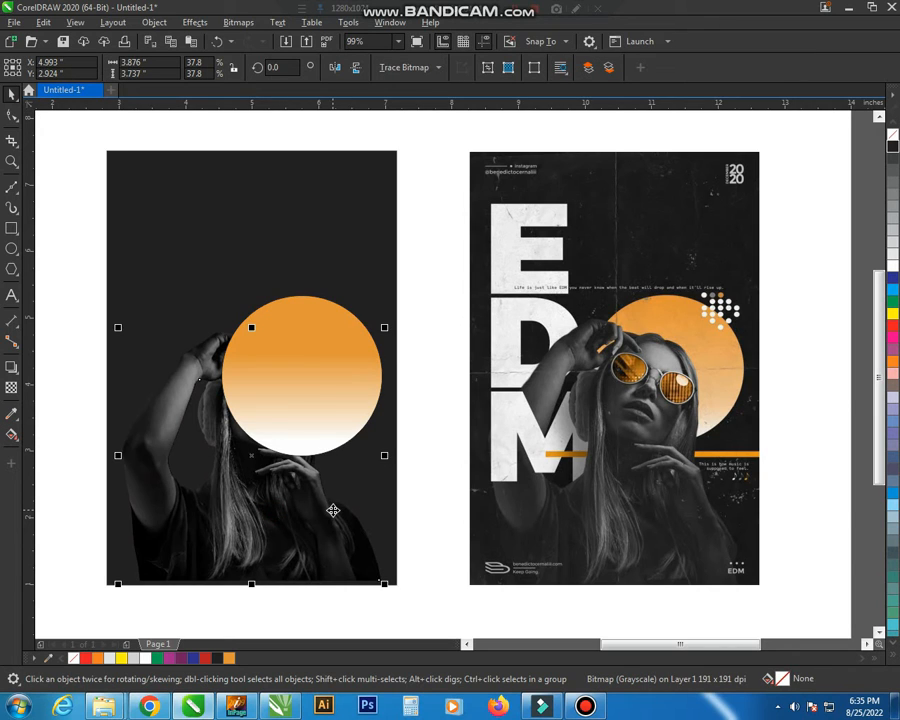
key("shift+Page_Up")
left_click(412, 426)
scroll(412, 426, "down", 1)
key("F2")
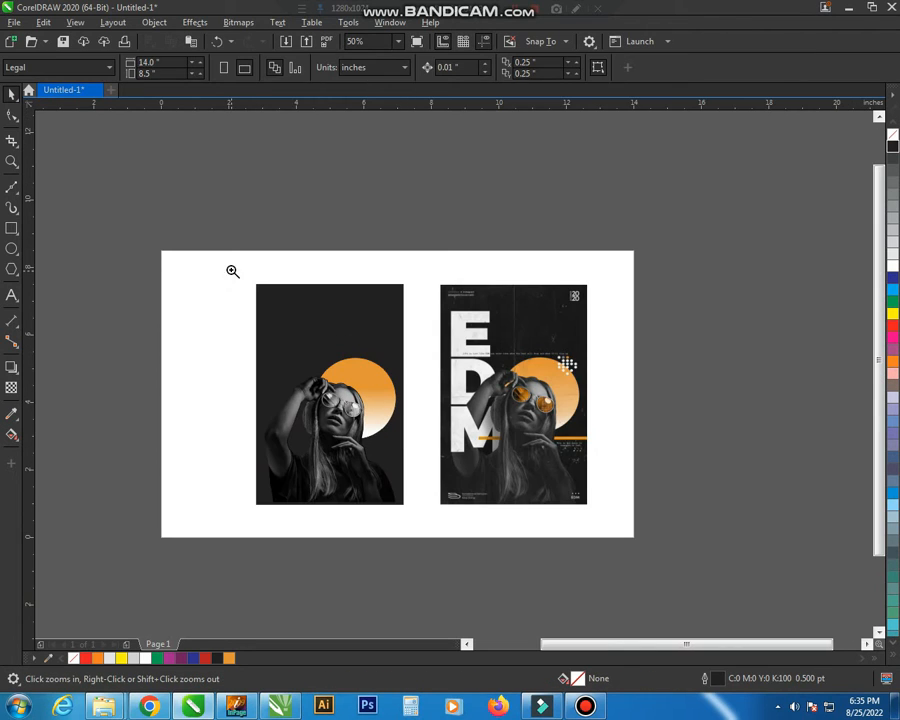
left_click_drag(221, 257, 651, 534)
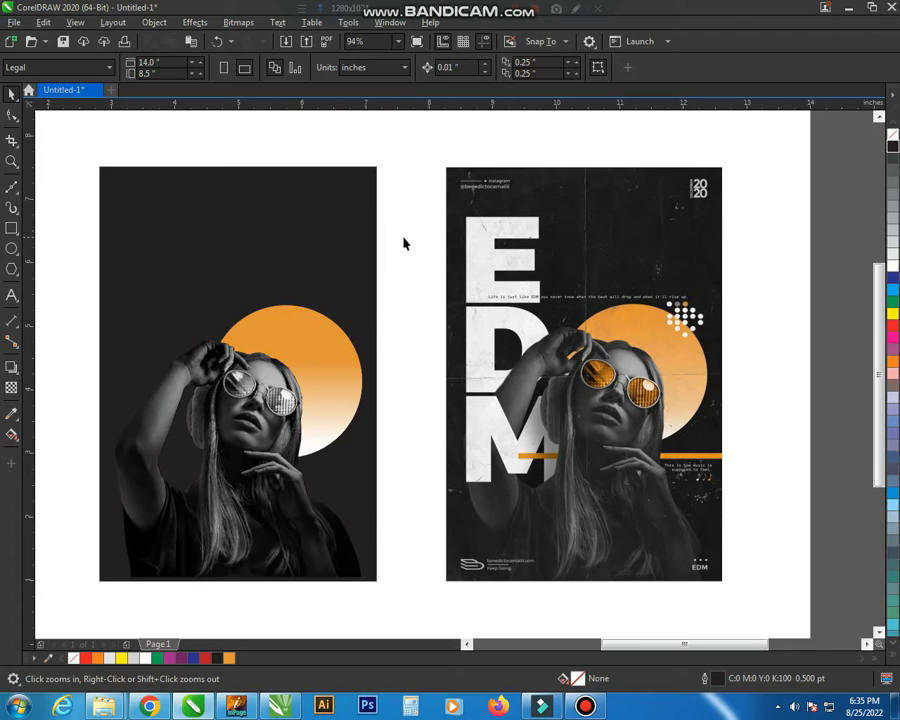
left_click(10, 254)
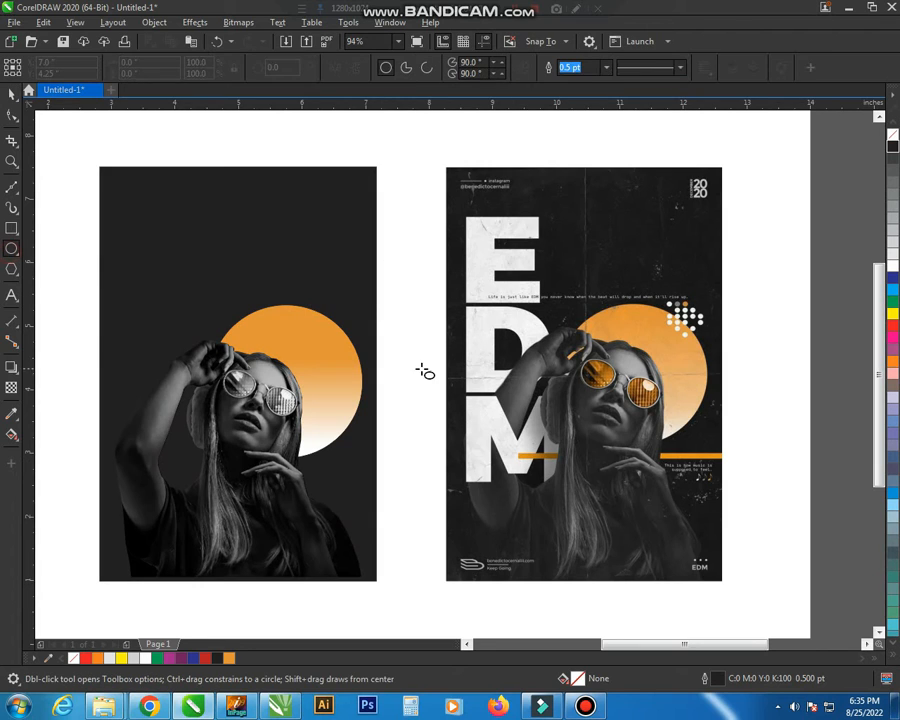
left_click_drag(389, 339, 397, 346)
key("space")
left_click(406, 377)
key("z")
left_click_drag(353, 298, 488, 411)
key("space")
left_click_drag(311, 318, 358, 314)
key("ctrl+r")
key("ctrl+r")
key("ctrl+r")
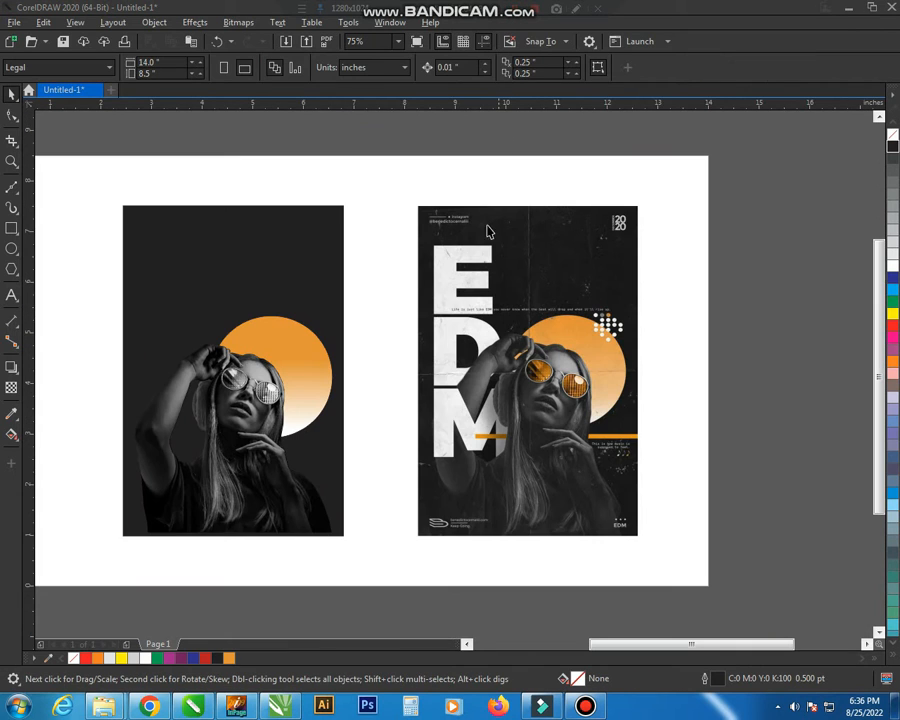
Draw a small circle about 0.09 inches across between the two posters and duplicate it into an evenly spaced horizontal row of five.
left_click_drag(349, 287, 440, 379)
key("F2")
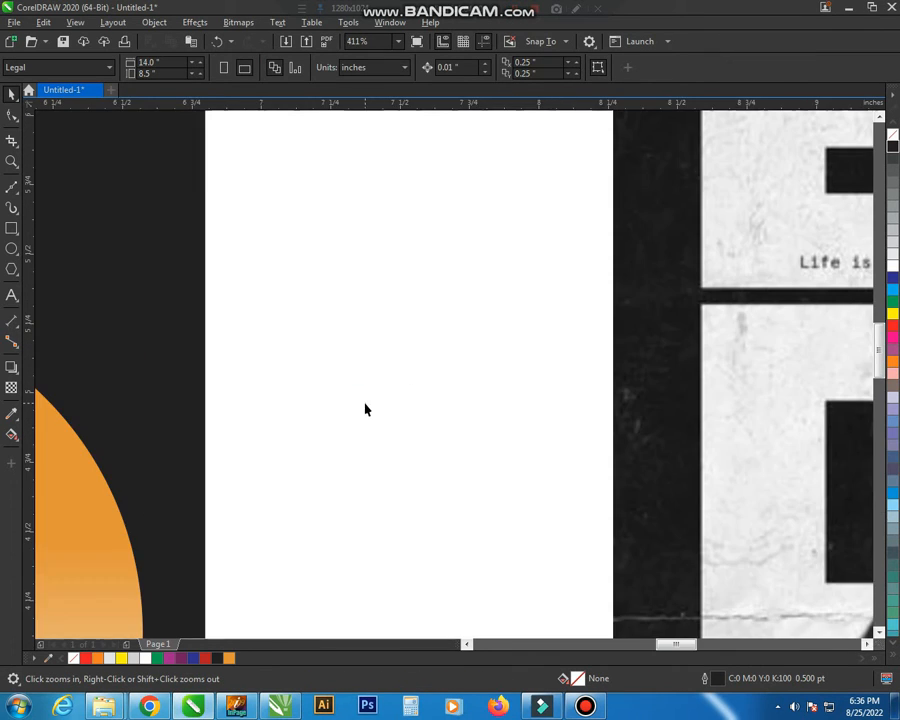
left_click(13, 249)
mouse_move(268, 318)
left_mouse_down()
mouse_move(290, 342)
mouse_move(330, 337)
left_mouse_up()
key("space")
right_click(329, 337)
key("ctrl+r")
key("ctrl+r")
key("ctrl+r")
Duplicate the row of five small circles downward at even spacing to form a grid of six rows.
left_click(513, 277)
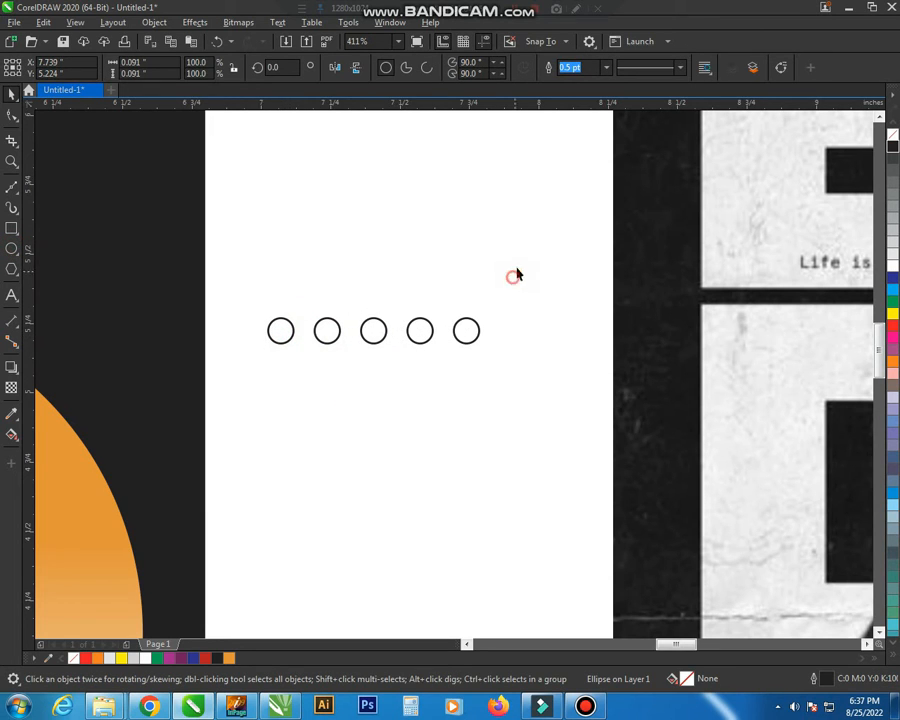
left_click_drag(513, 277, 262, 356)
left_click_drag(321, 343, 320, 388)
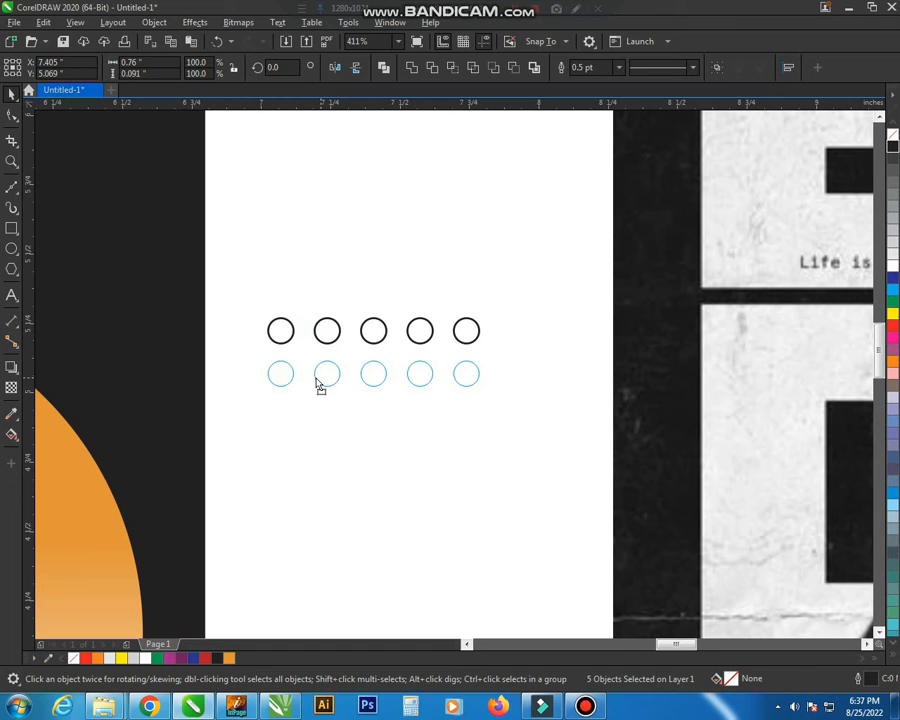
right_click(320, 388)
key("ctrl+r")
key("ctrl+r")
key("ctrl+r")
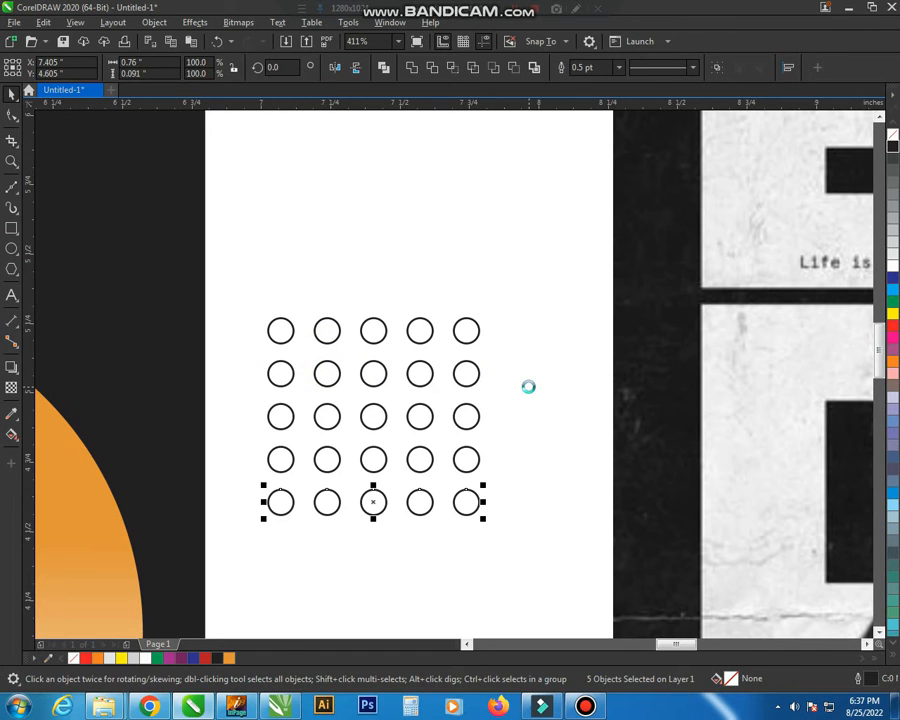
key("ctrl+r")
left_click(529, 382)
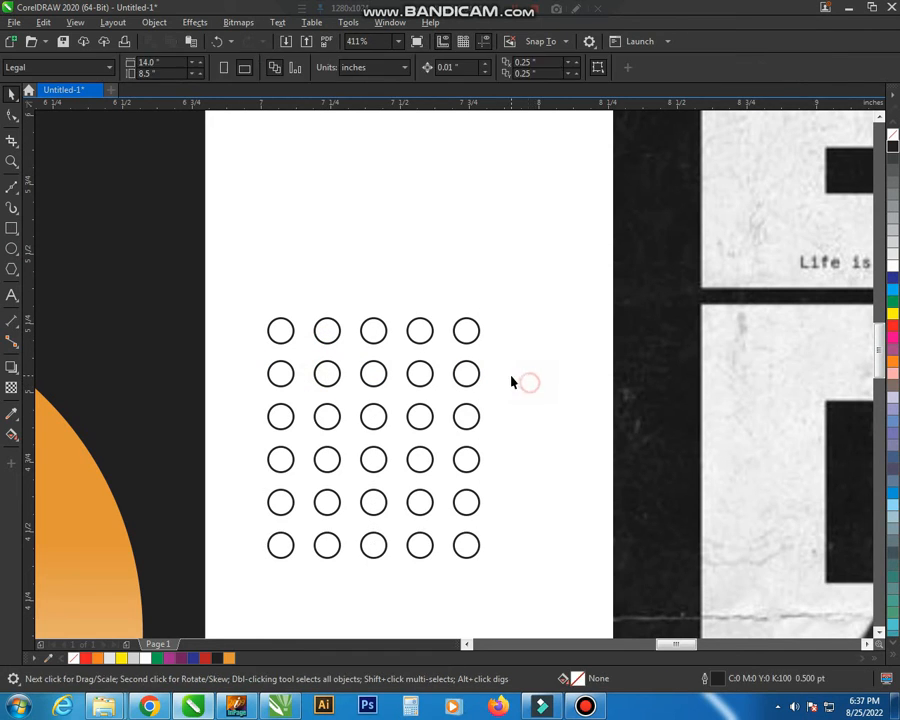
Delete the fourth and fifth circles of the grid's top row and the first and fifth circles of its second row.
scroll(511, 375, "down", 2)
left_click_drag(362, 281, 800, 545)
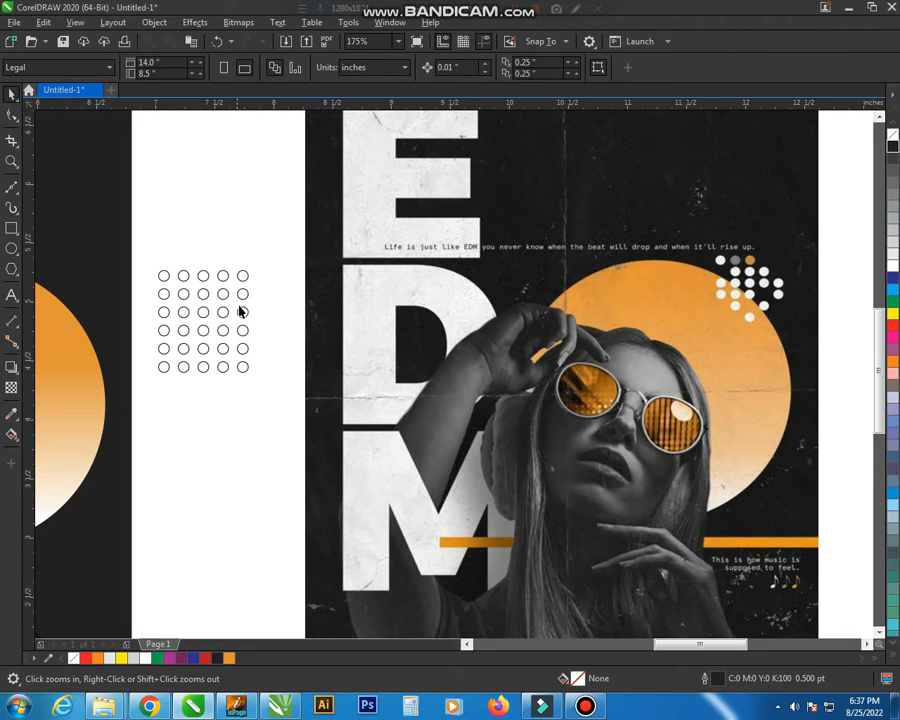
left_click(228, 277)
key("Delete")
left_click(243, 277)
key("Delete")
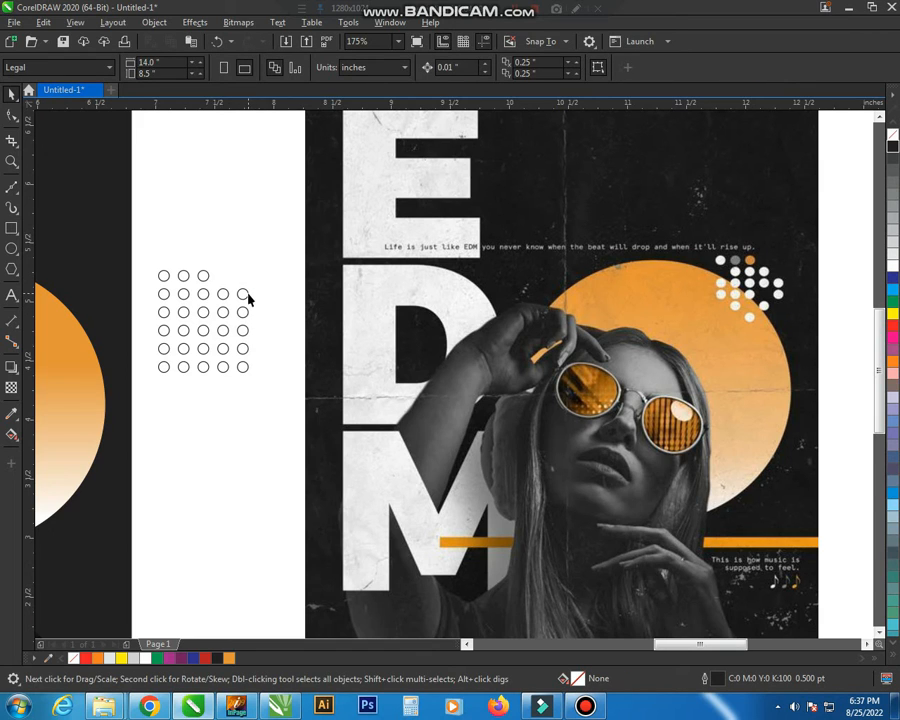
left_click(172, 296)
key("Delete")
left_click(244, 295)
key("Delete")
Delete the fourth circle of the grid's fifth row and every circle except the fourth in the bottom row.
left_click(222, 348)
key("Delete")
left_click(226, 369)
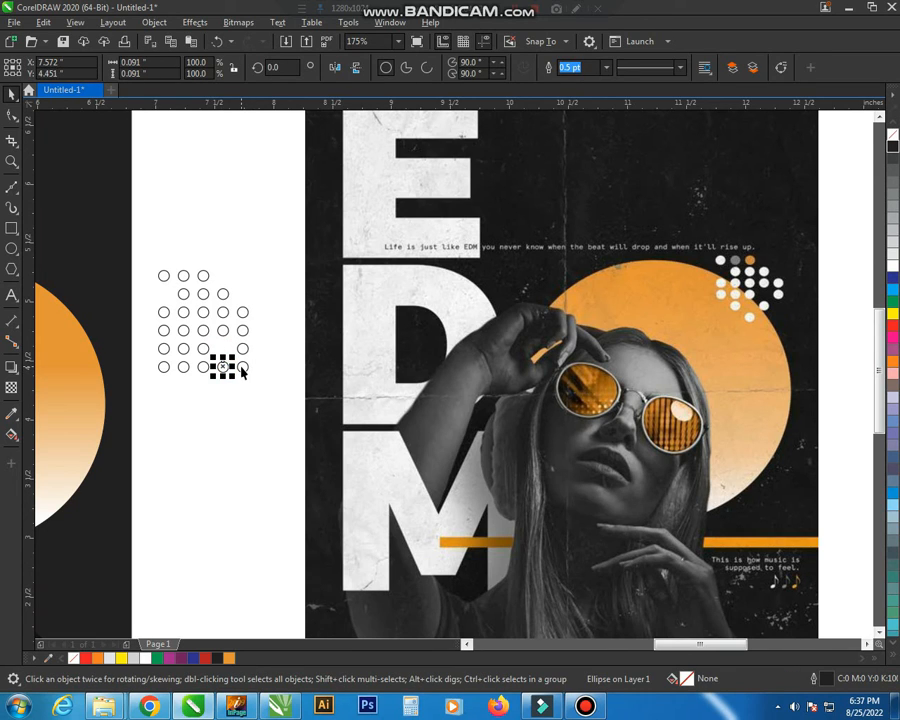
left_click(244, 370)
key("Delete")
left_click(162, 369)
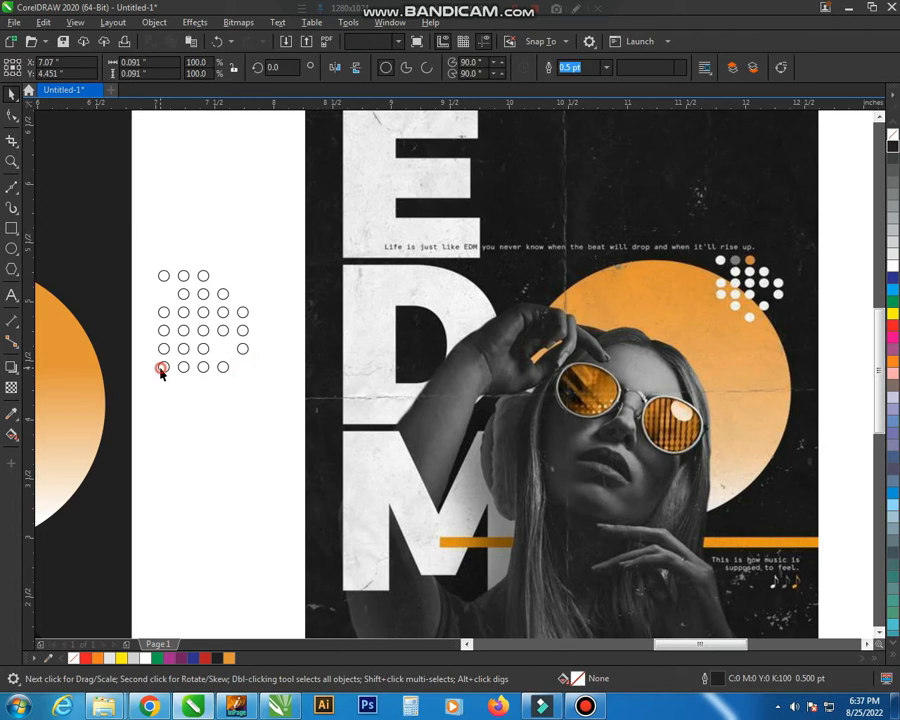
key("Delete")
left_click(183, 373)
key("Delete")
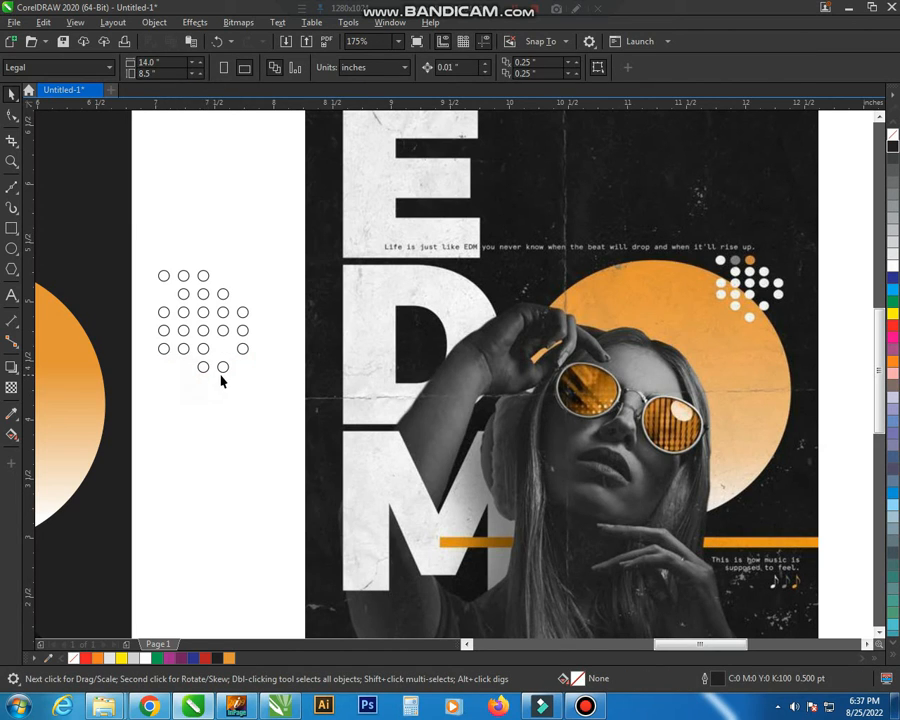
left_click(204, 370)
key("Delete")
Fill the third circle of the pattern's top row with orange and the second one with light gray.
scroll(262, 400, "down", 2)
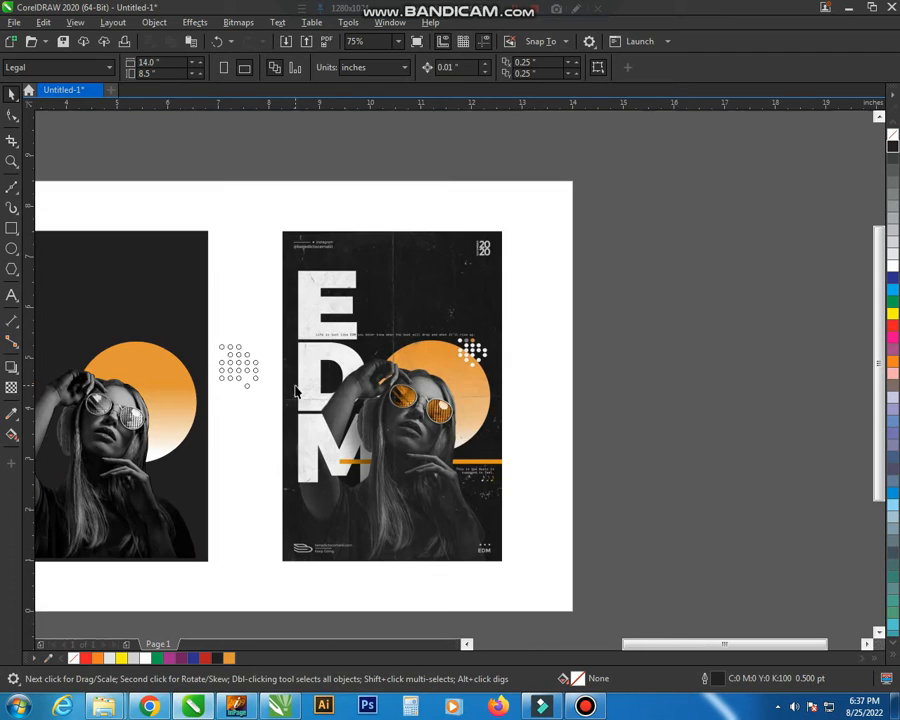
key("F2")
left_click_drag(569, 229, 22, 610)
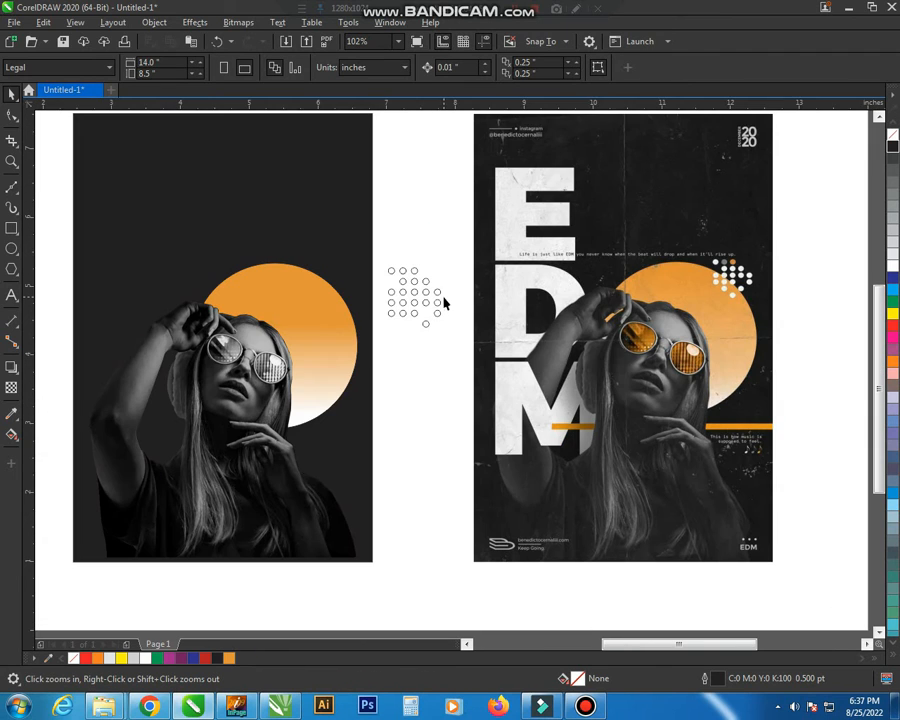
left_click(413, 272)
key("F2")
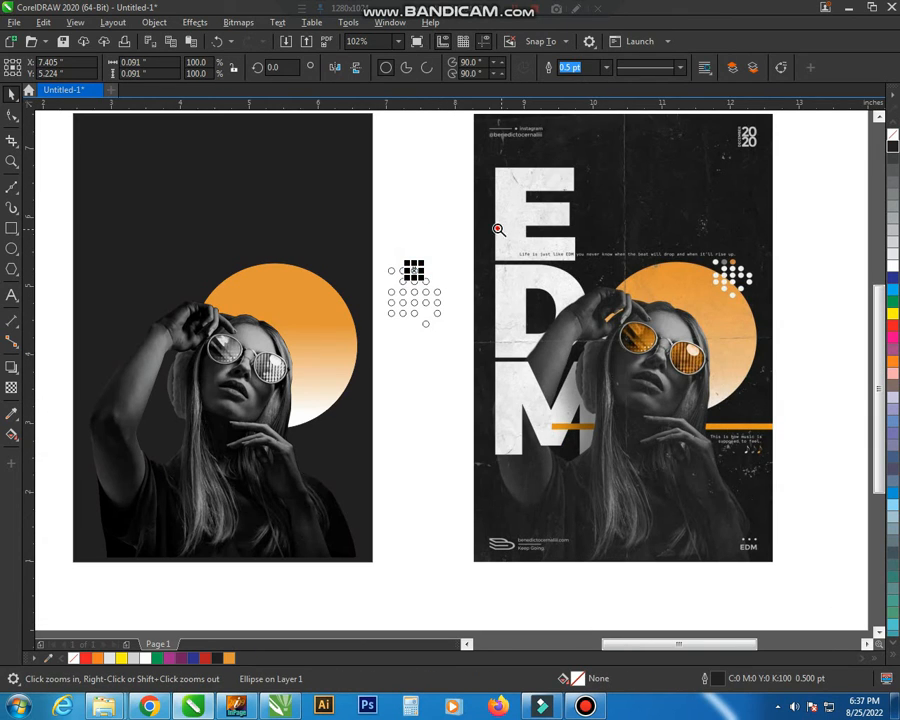
left_click_drag(495, 226, 209, 491)
left_click(98, 657)
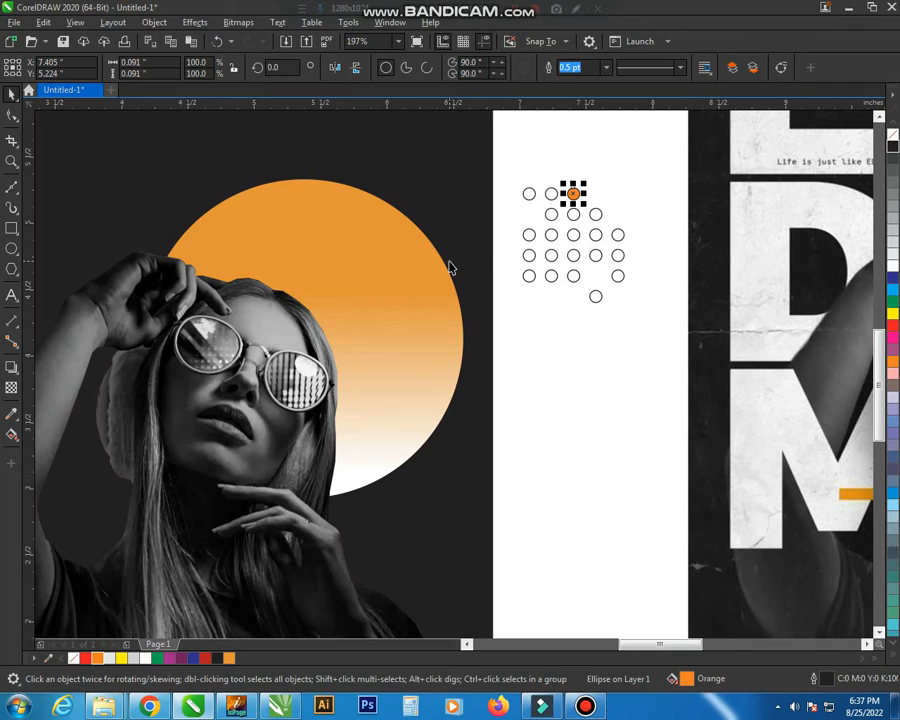
left_click(555, 198)
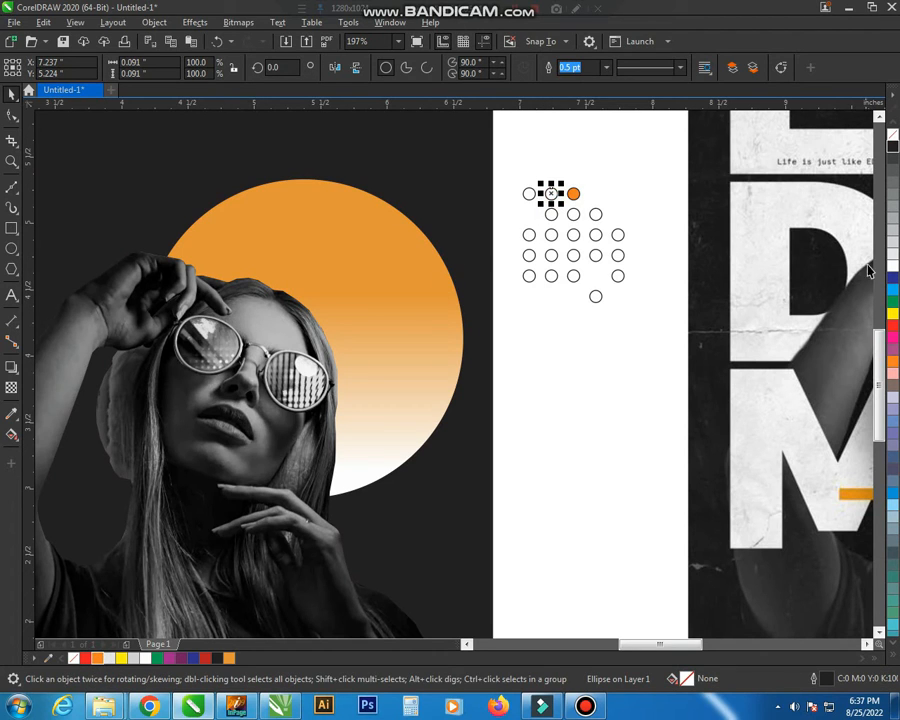
left_click(892, 218)
Fill the remaining 19 circles of the dot pattern with white.
left_click(652, 156)
left_click_drag(669, 155, 499, 324)
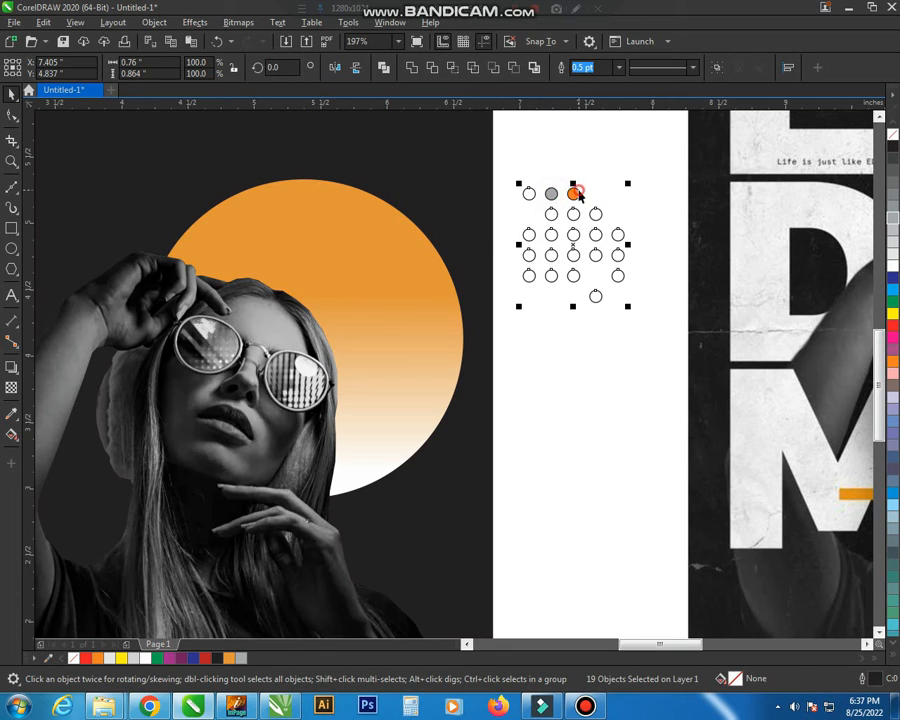
left_click(650, 177)
Move the dot pattern onto the gradient circle's upper right edge, scale it to about 0.58 by 0.66 inches and remove its outlines.
left_click_drag(665, 167, 514, 325)
left_click_drag(621, 275, 452, 218)
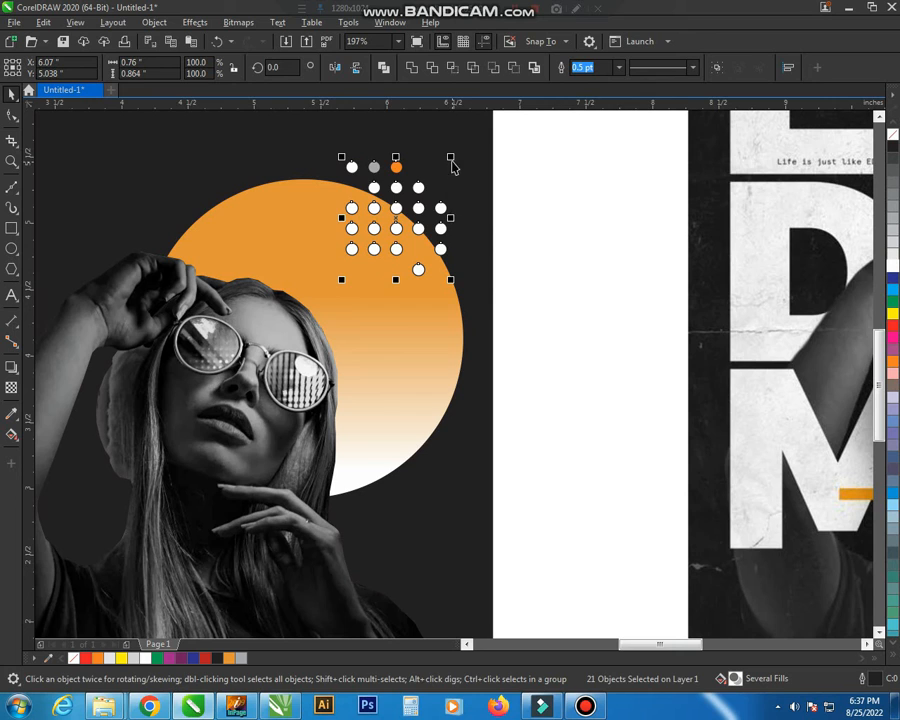
left_click_drag(450, 157, 435, 205)
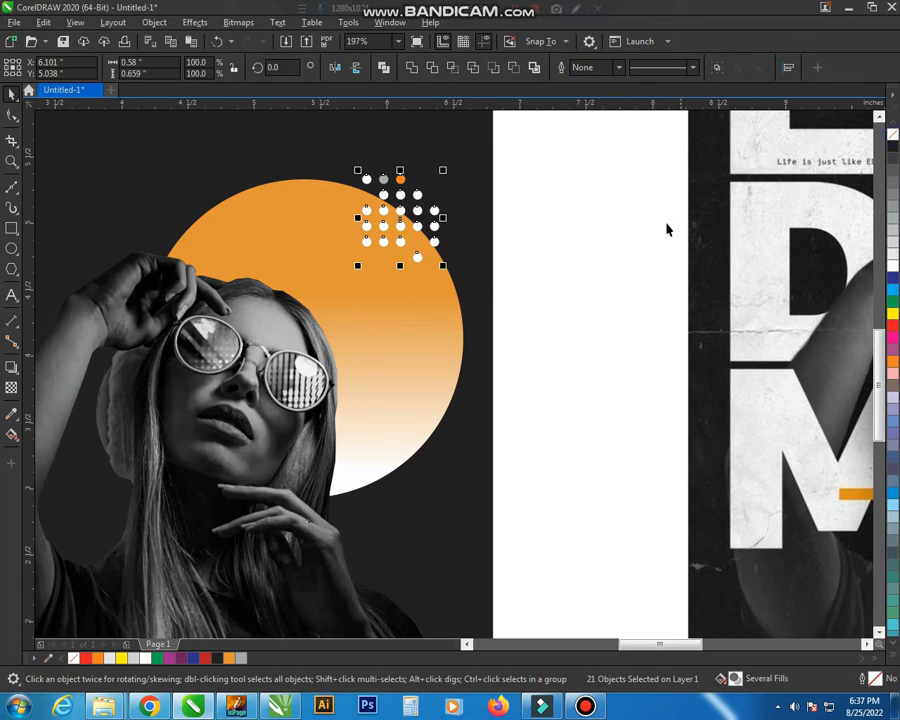
left_click(613, 240)
Add artistic text between the two posters with the letters E, D and M on three separate lines.
scroll(475, 331, "down", 1)
key("F2")
scroll(463, 343, "down", 1)
left_click_drag(254, 179, 728, 506)
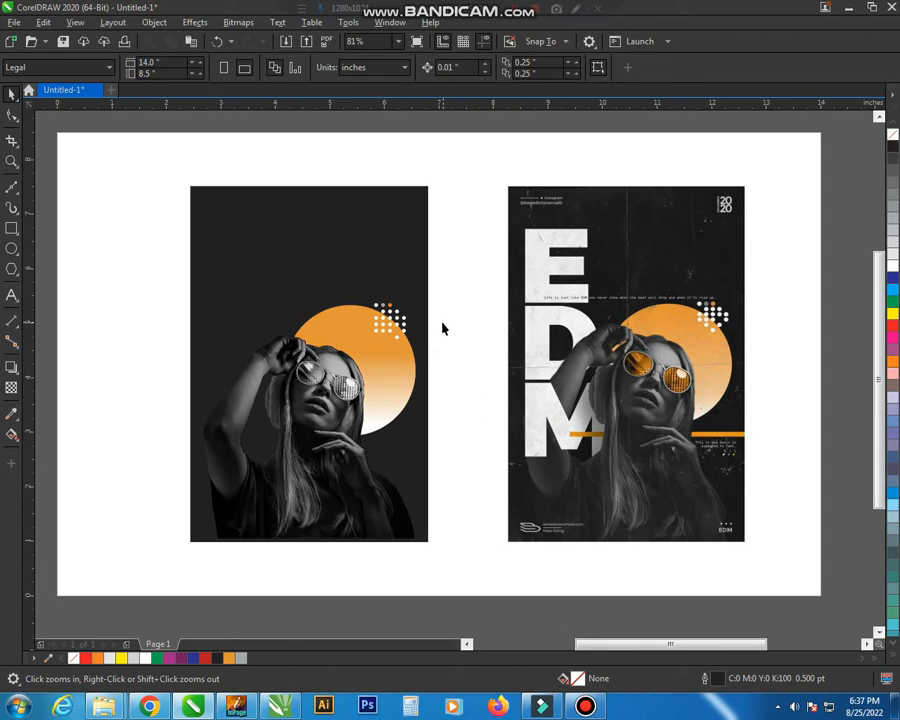
key("F8")
left_click(451, 298)
type("E")
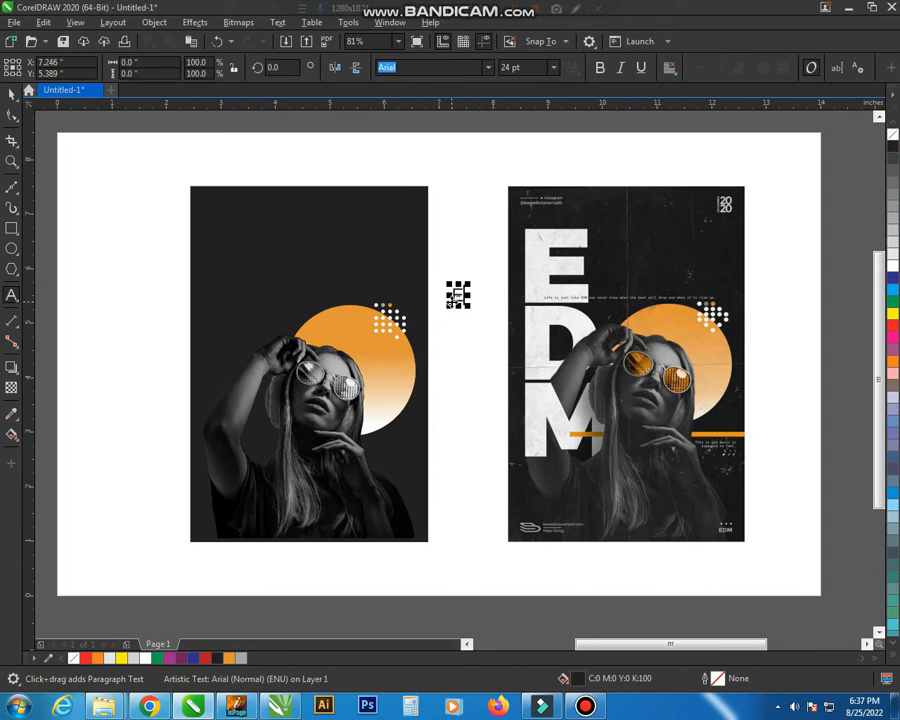
key("Return")
type("D")
key("Return")
type("M")
key("ctrl+space")
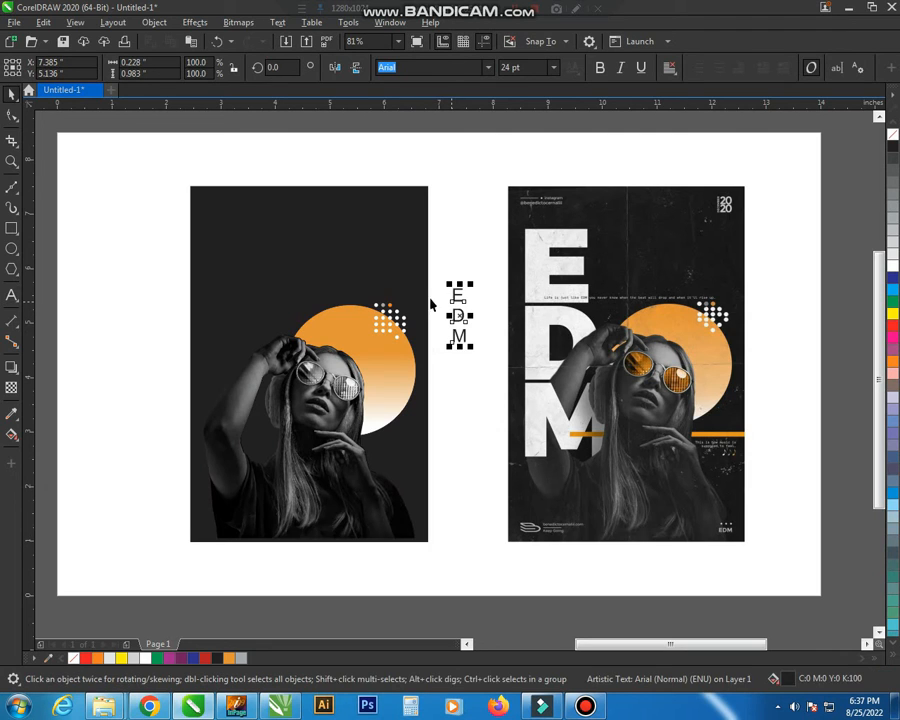
Set the EDM text's font to Arial Black (Bold).
left_click(489, 67)
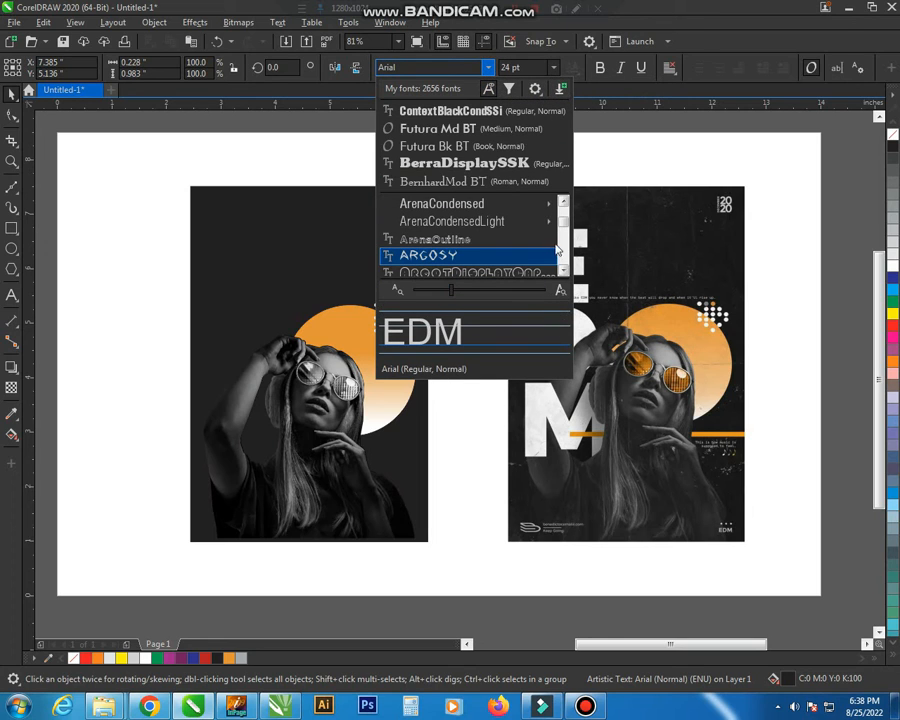
left_click_drag(452, 292, 425, 291)
mouse_move(524, 241)
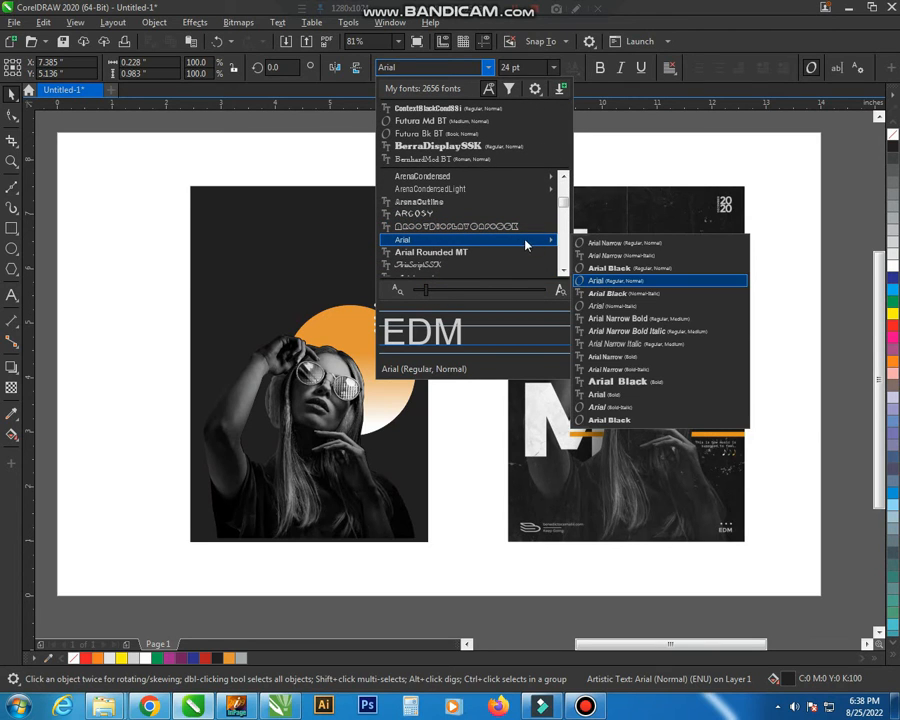
left_click(626, 381)
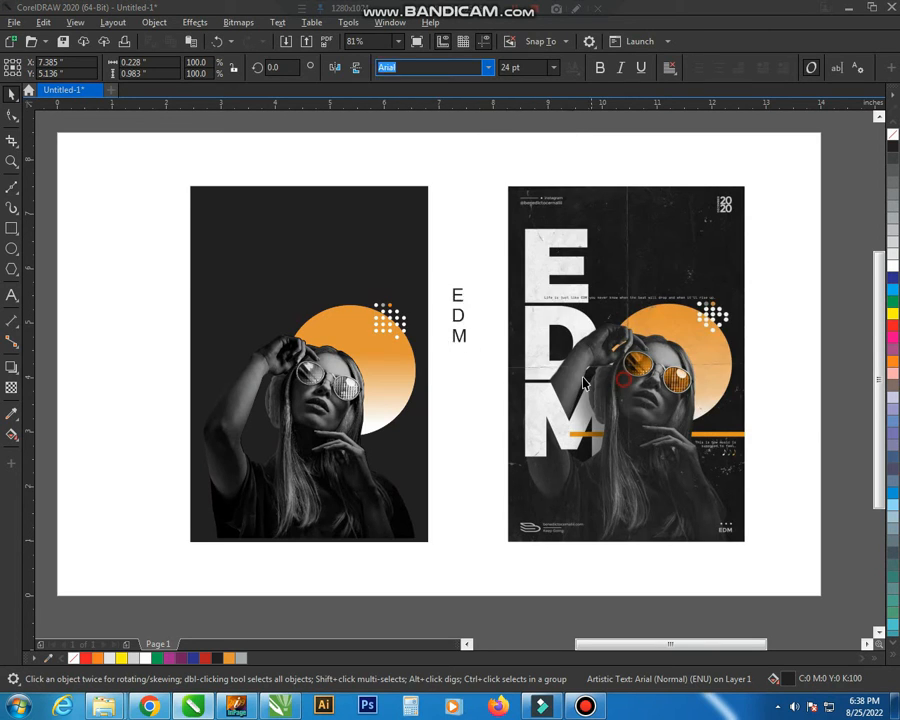
left_click(462, 382)
left_click(460, 338)
left_click_drag(177, 183, 578, 450)
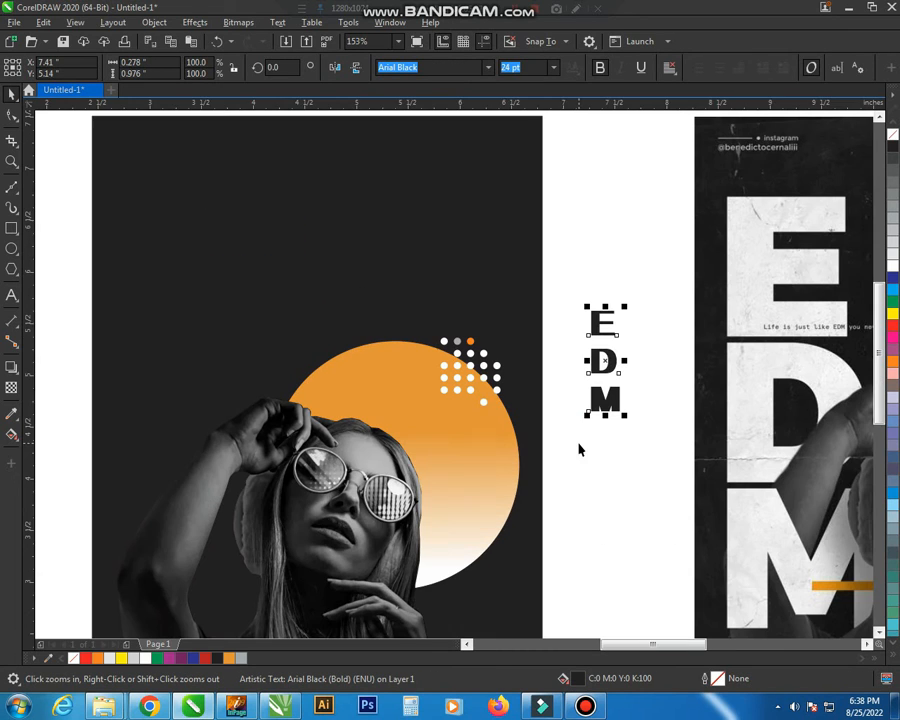
Change the EDM text's font to the regular style of Arial Black.
left_click(487, 68)
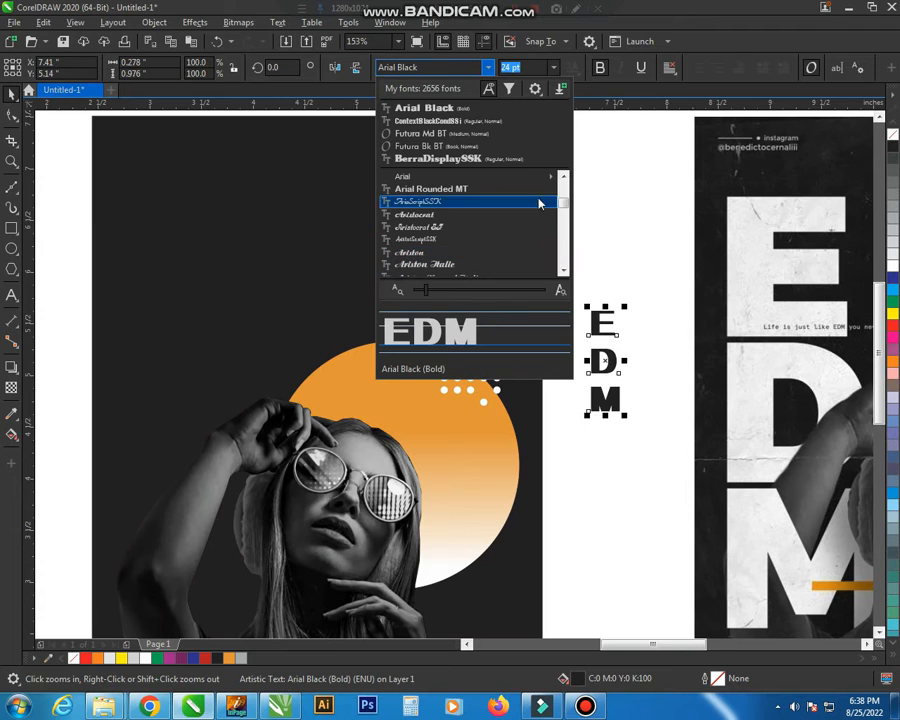
mouse_move(527, 176)
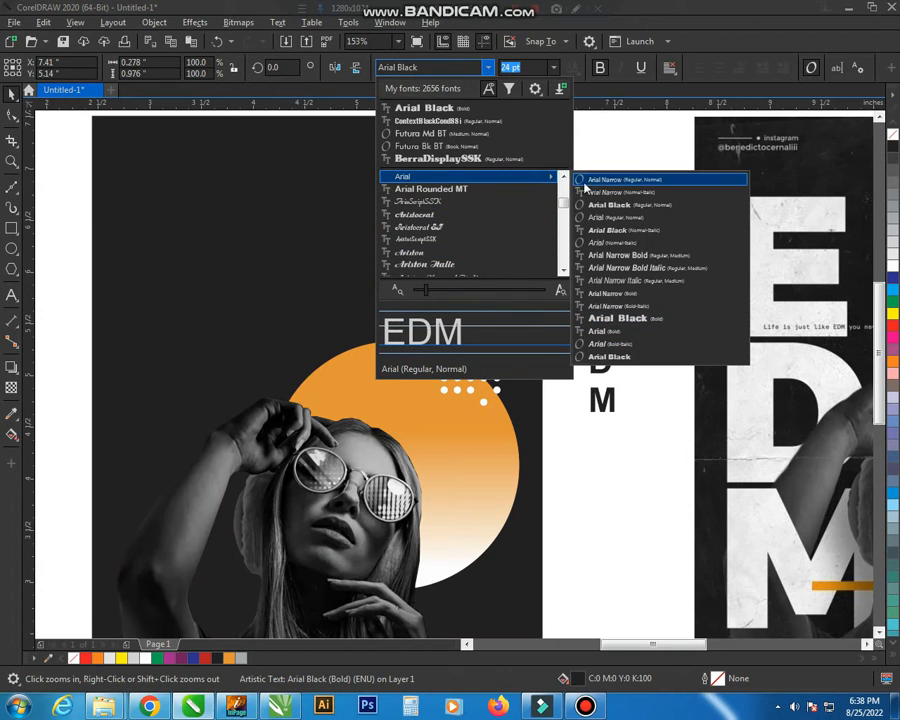
left_click(639, 204)
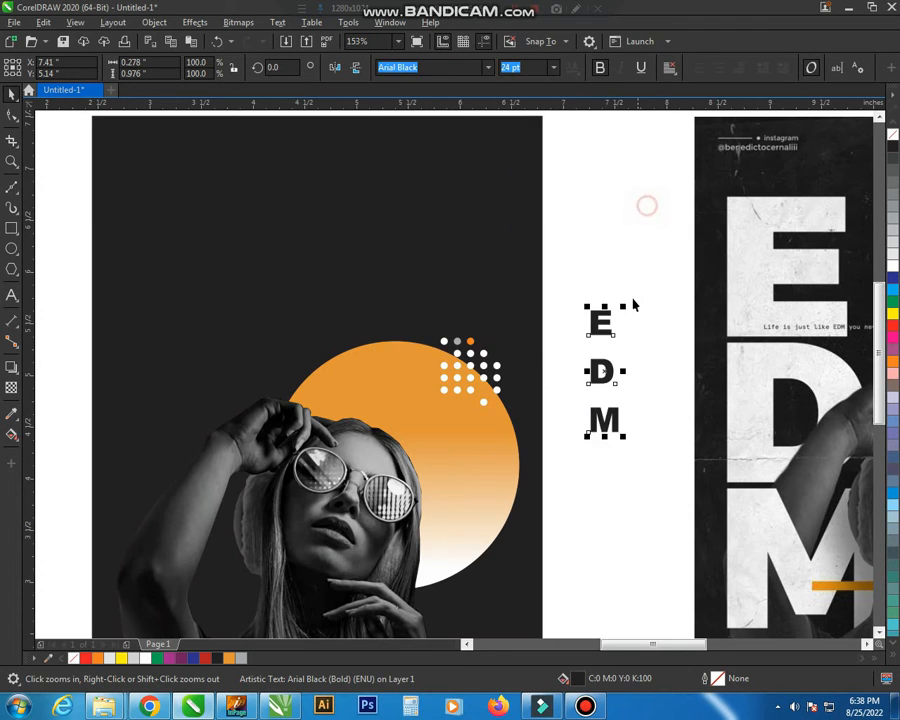
left_click(639, 348)
left_click(598, 376)
Tighten the EDM text's line spacing and place it in white at about 118 pt over the left half of the new poster.
scroll(579, 358, "down", 2)
key("F2")
left_click_drag(458, 273, 654, 481)
key("F10")
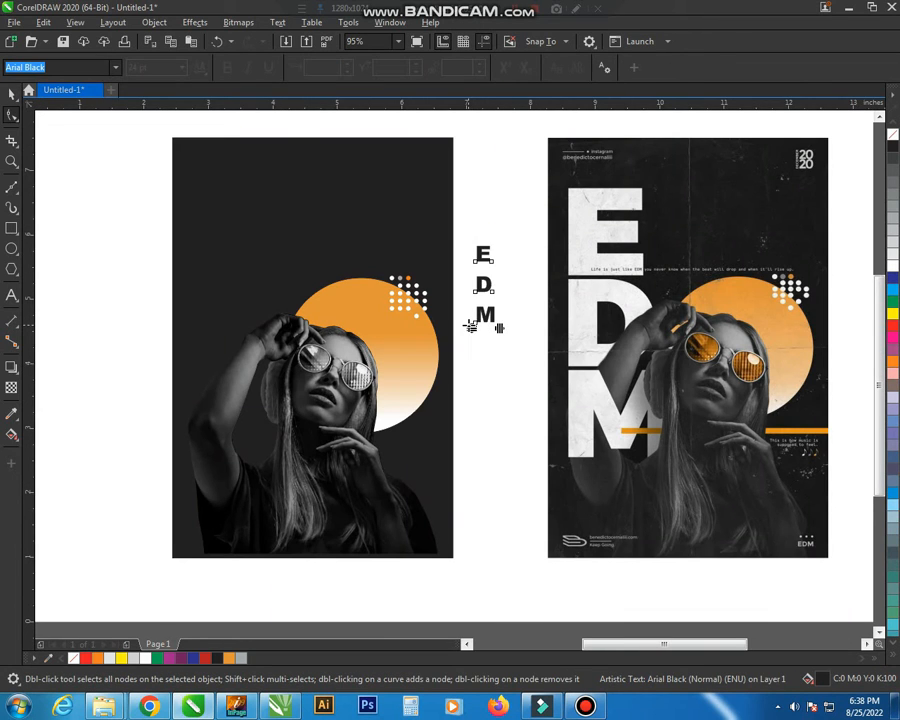
left_click_drag(470, 326, 312, 445)
key("space")
left_click(508, 348)
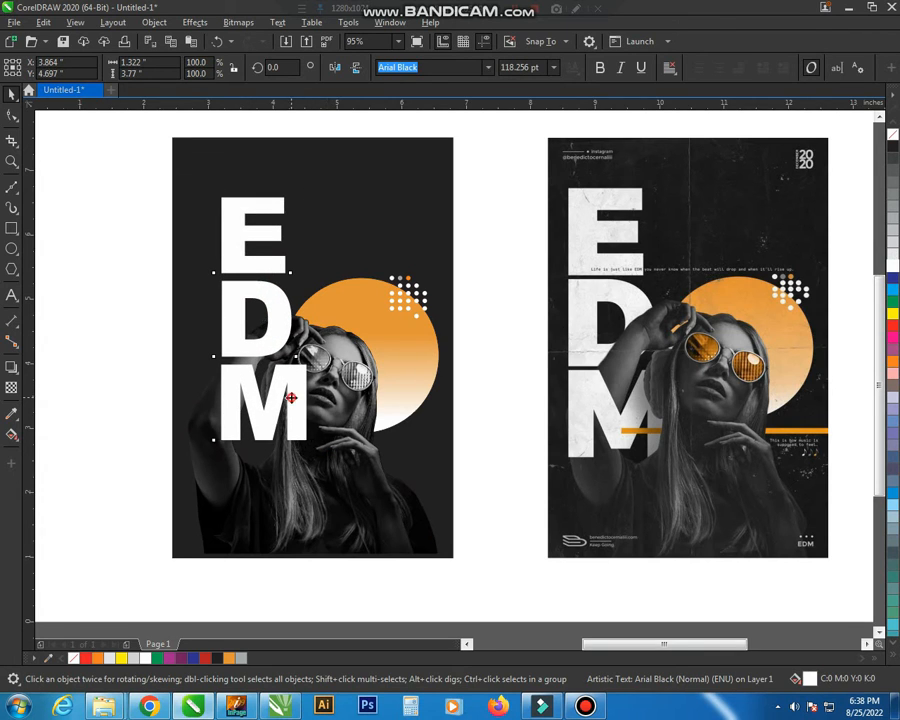
Move the EDM text near the left edge of the new poster and enlarge it to about 138 pt.
left_click_drag(291, 396, 261, 418)
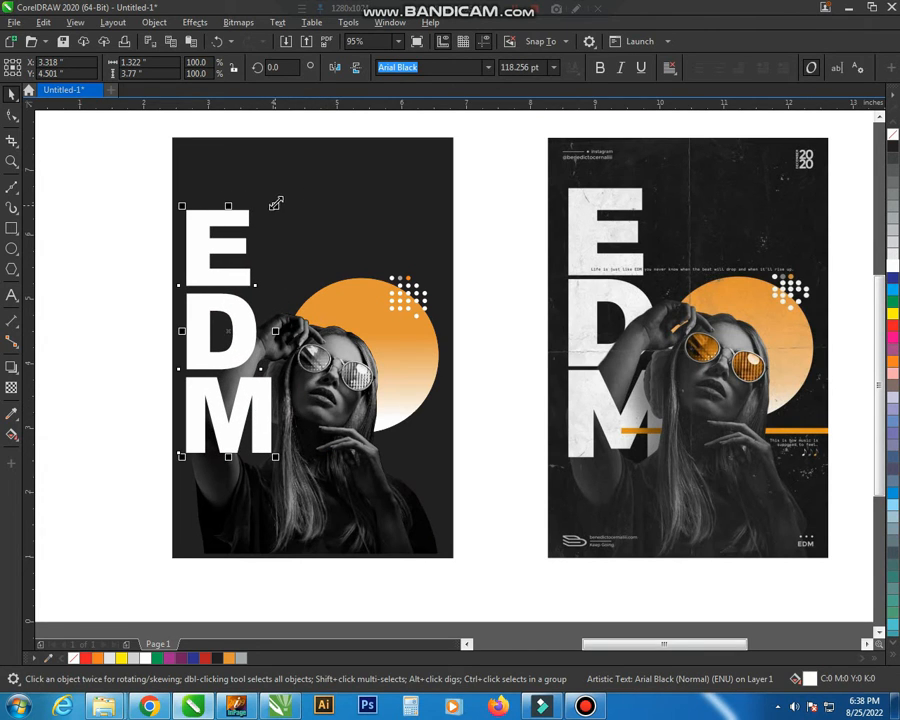
left_click_drag(276, 204, 290, 162)
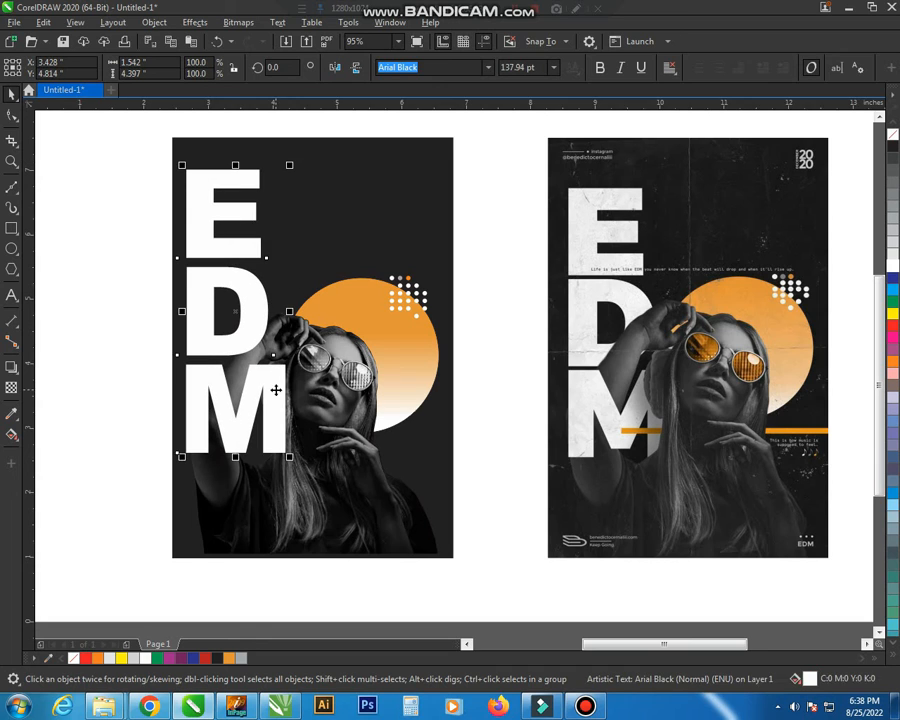
key("z")
left_click_drag(155, 287, 492, 586)
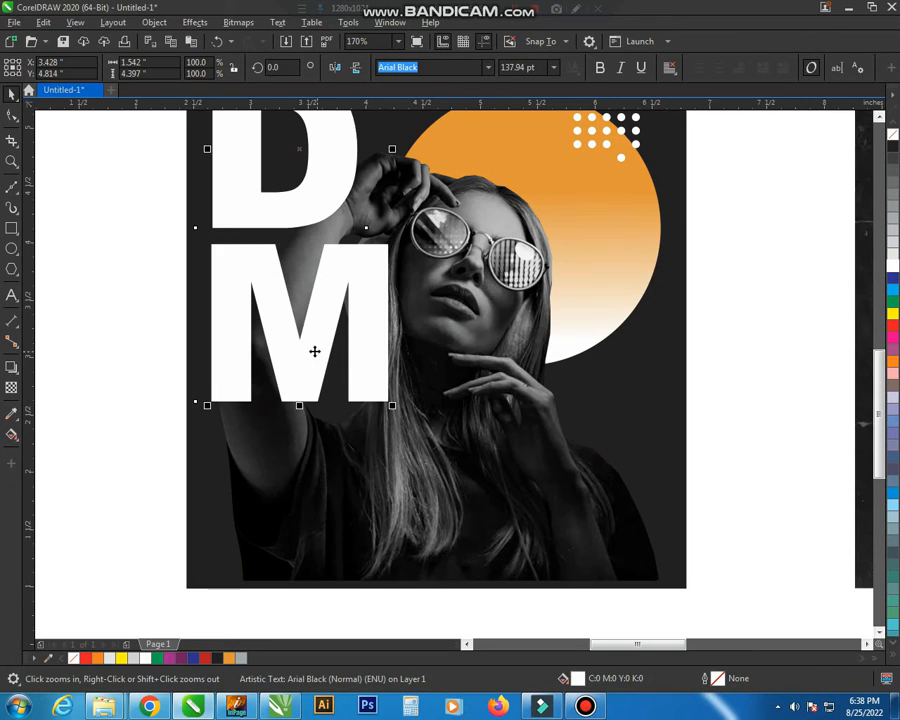
left_click(313, 350)
scroll(350, 364, "down", 3)
key("z")
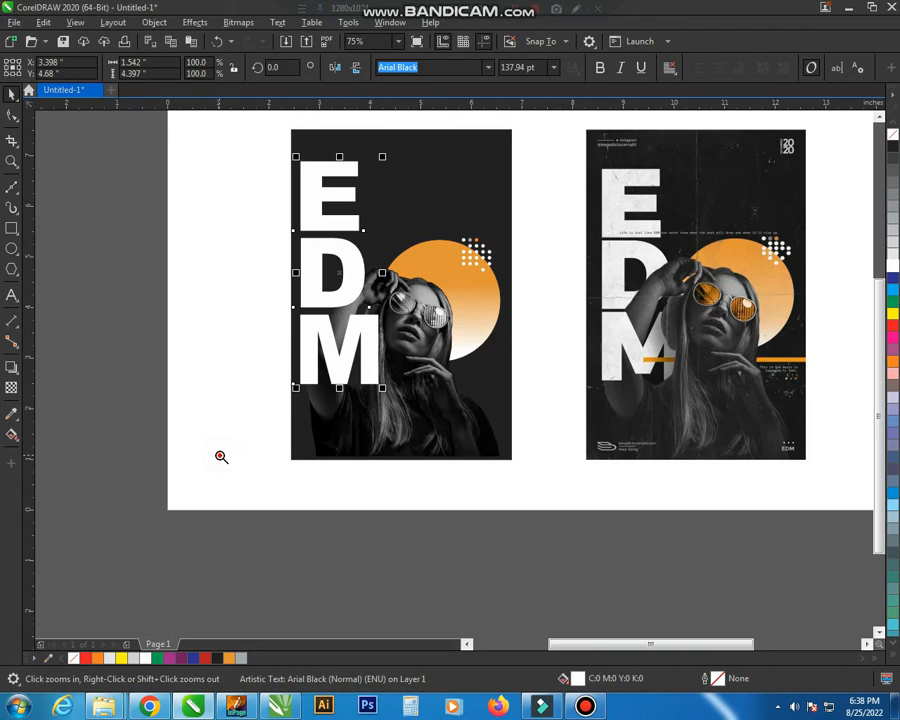
left_click_drag(220, 455, 856, 192)
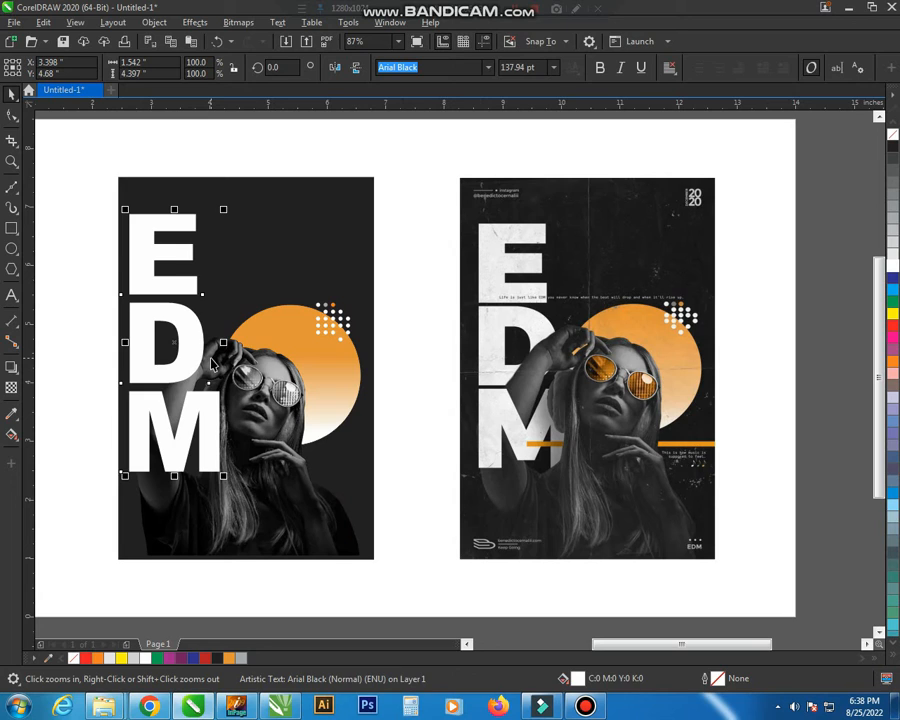
Break the EDM text apart into separate letters and place the E and D behind the woman.
left_click(105, 305)
left_click(183, 318)
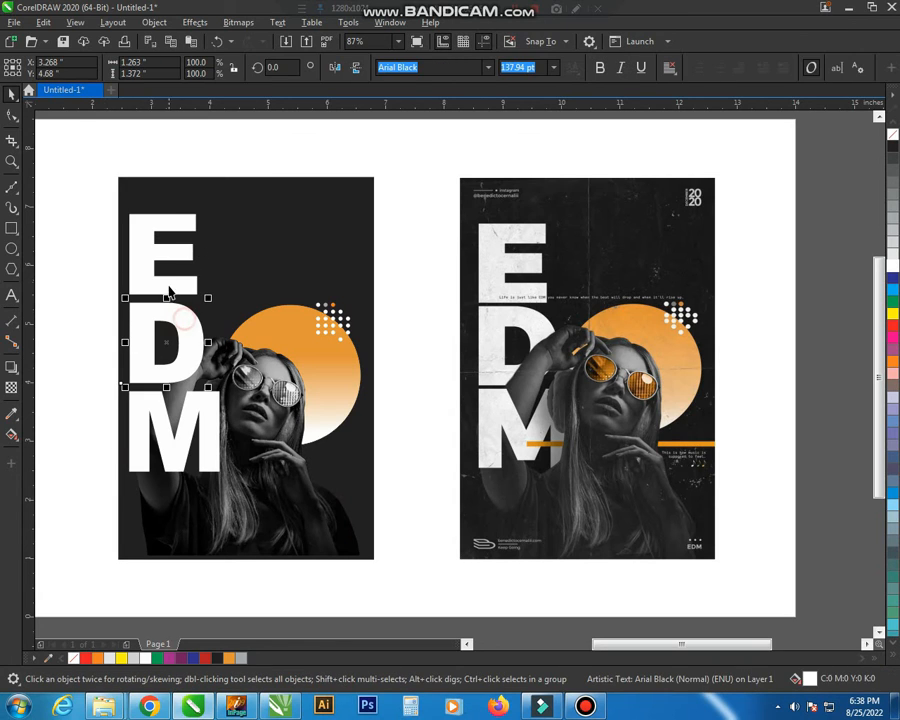
left_click(156, 285, "shift")
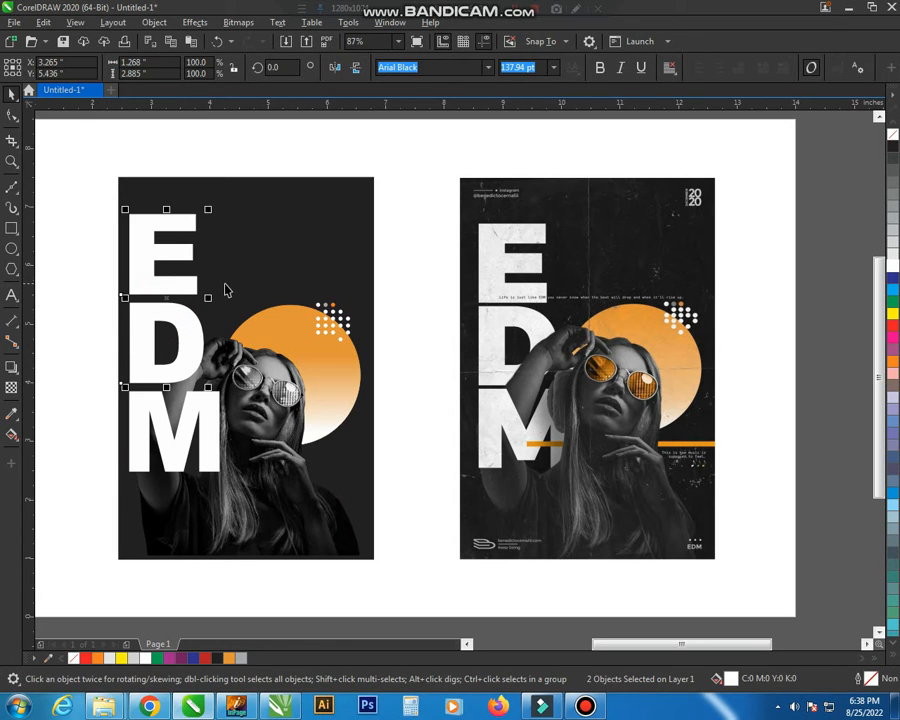
key("Delete")
left_click(246, 271)
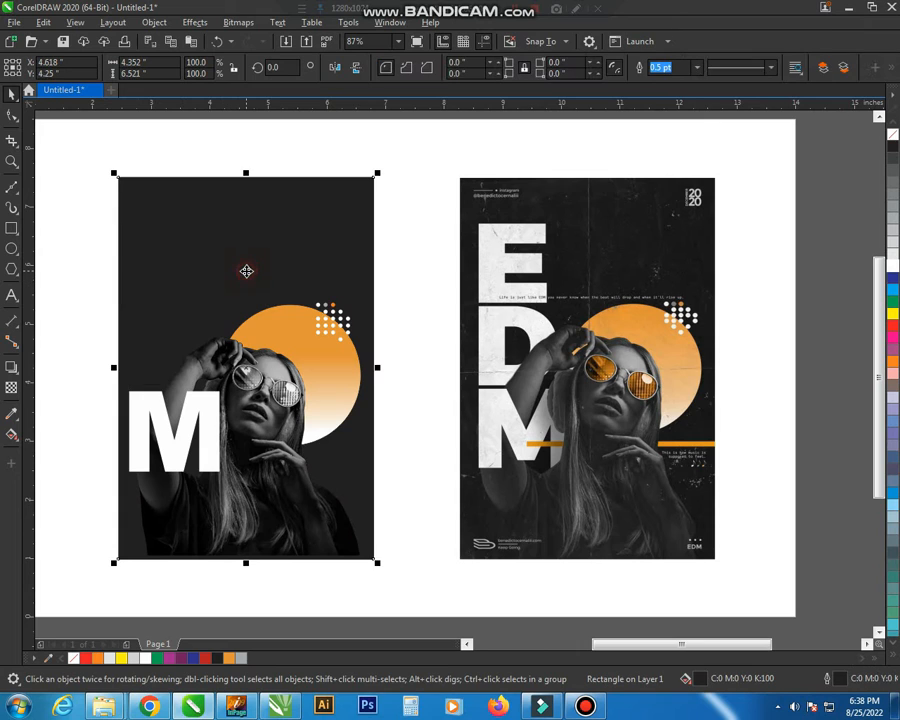
key("ctrl+z")
left_click(72, 308)
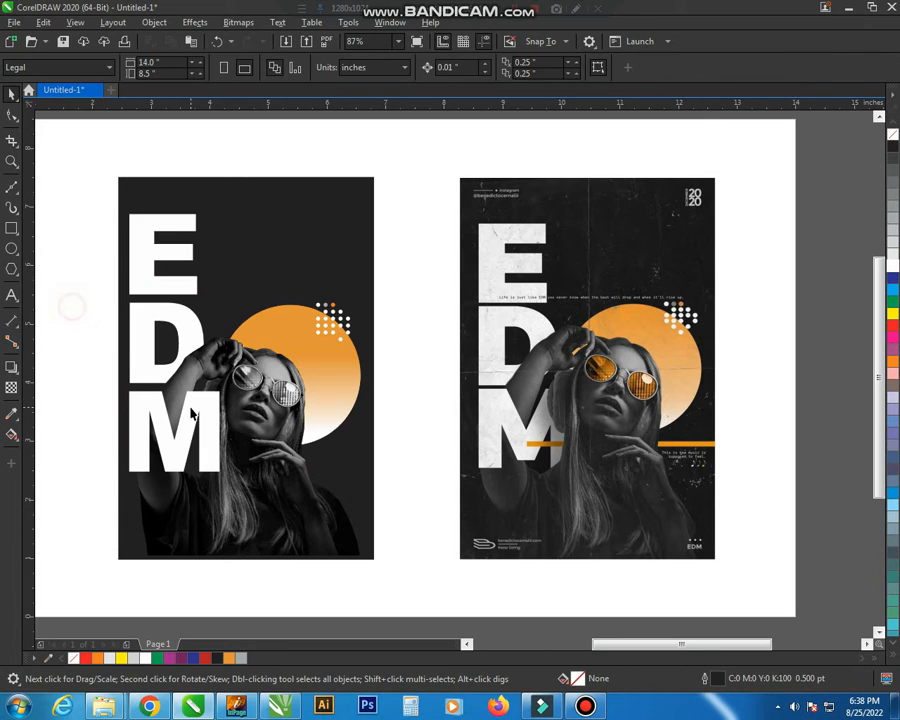
Bring the woman's photo in front of the letter M.
left_click(212, 424)
key("z")
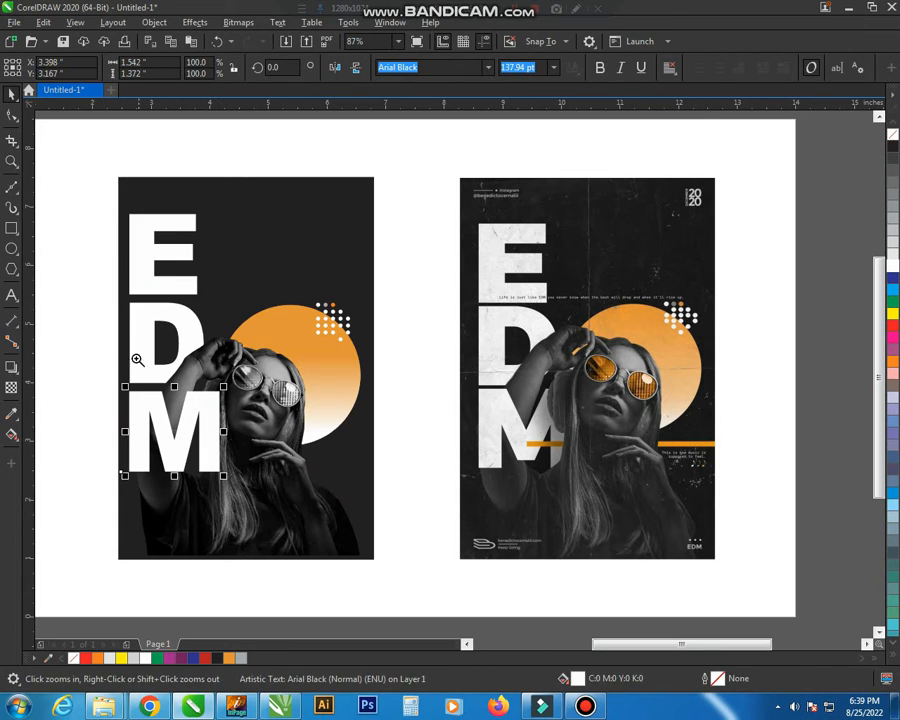
left_click_drag(71, 311, 406, 571)
key("space")
left_click(460, 445)
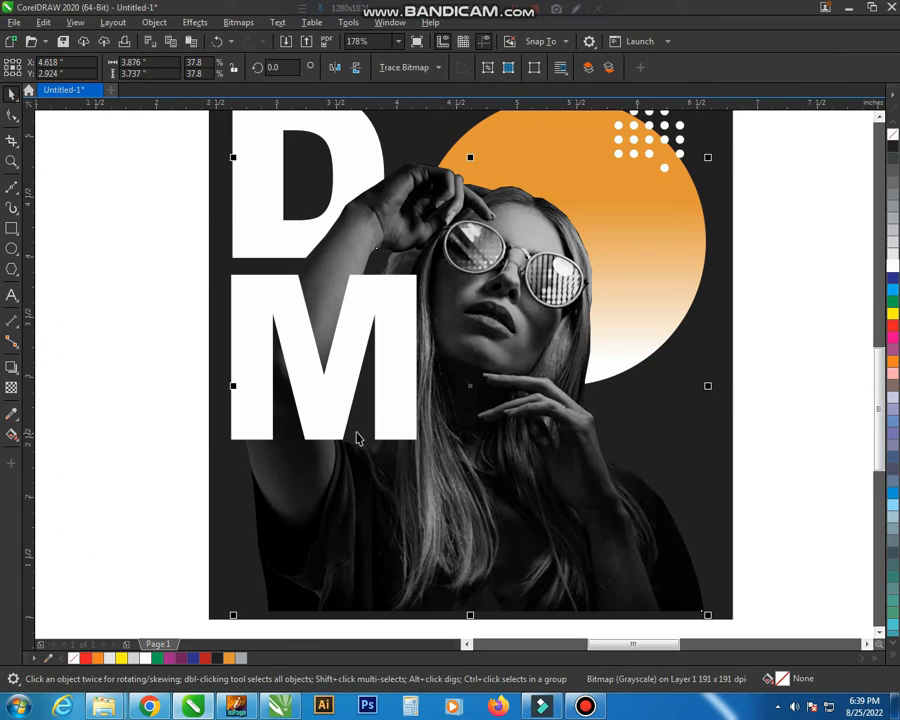
scroll(356, 438, "down", 2)
key("z")
left_click_drag(256, 261, 629, 529)
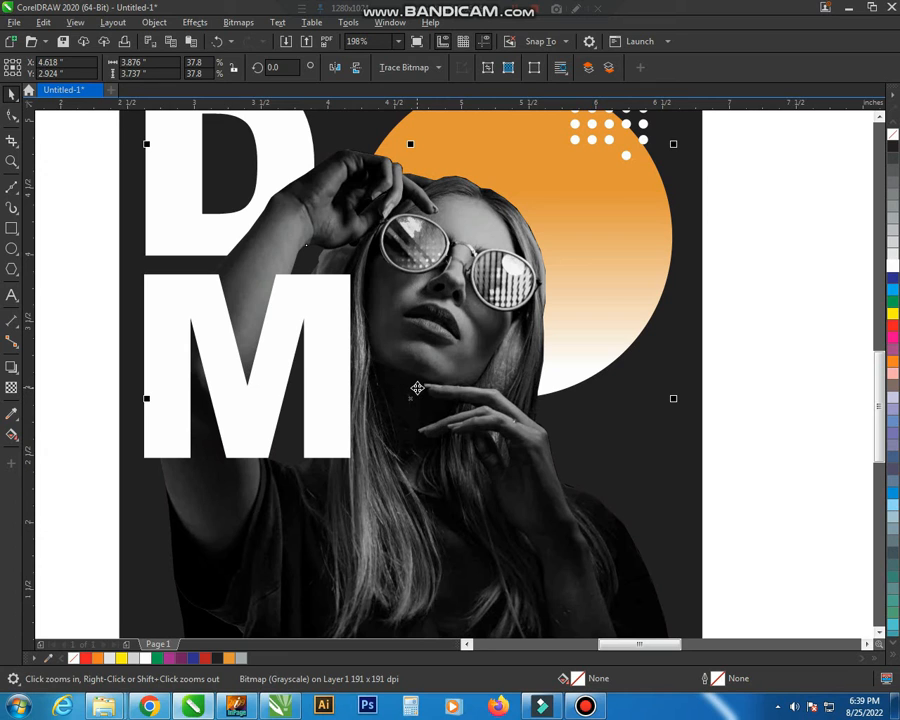
key("shift+Page_Up")
Draw a closed Bézier shape about 1.25 by 1.63 inches around the woman's hair beside the M, including her lower face and neck.
key("z")
left_click_drag(580, 201, 277, 367)
left_click(13, 187)
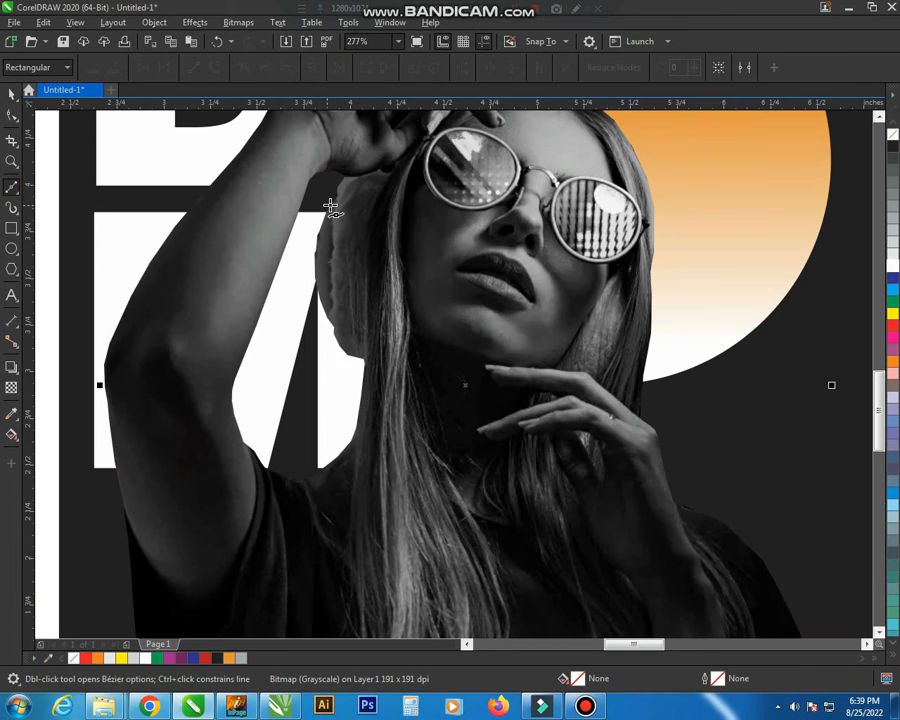
left_click(336, 194)
left_click(305, 231)
left_click(303, 291)
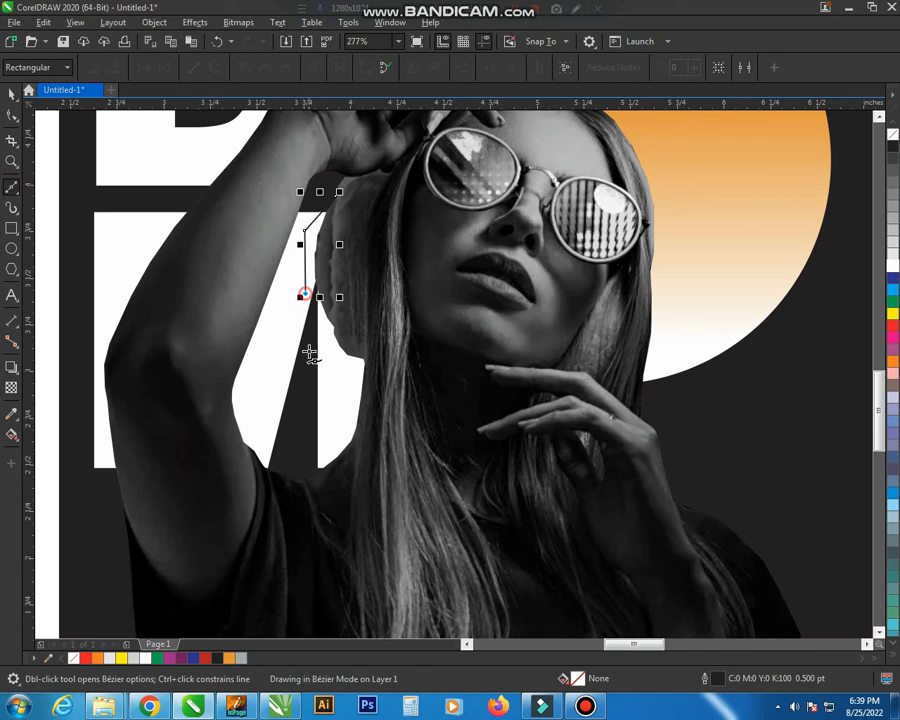
left_click(306, 359)
left_click(302, 458)
left_click(310, 486)
left_click(389, 497)
left_click(451, 478)
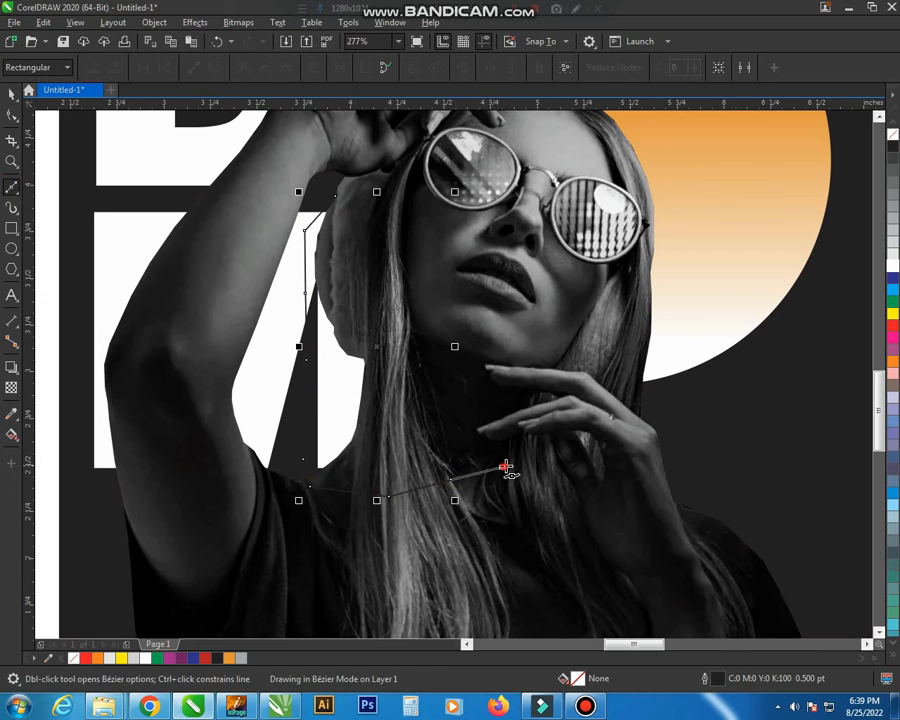
left_click(503, 467)
left_click(537, 422)
left_click(511, 350)
left_click(393, 192)
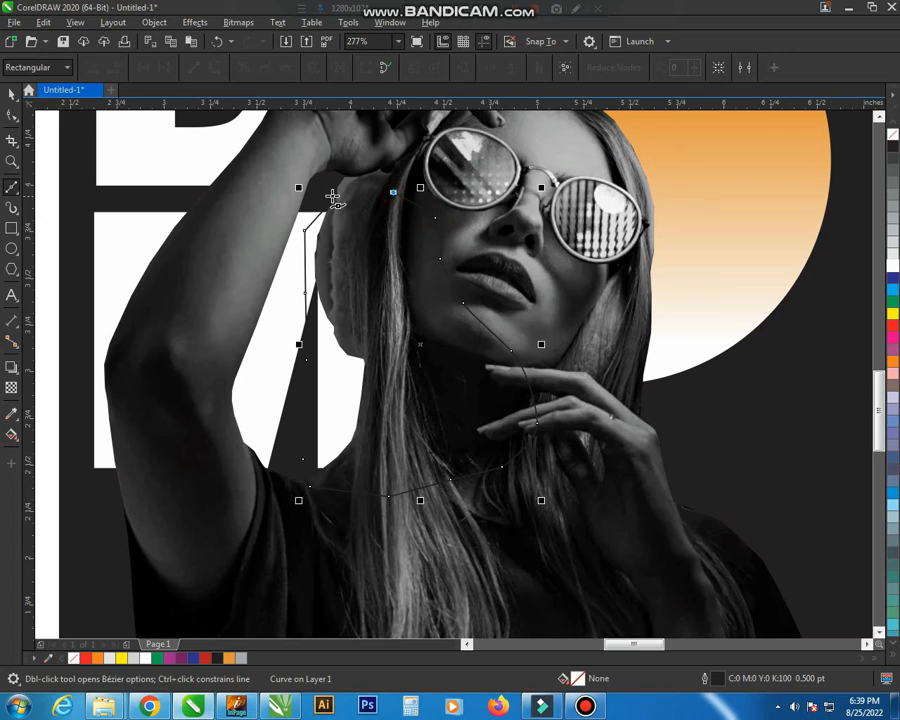
left_click(333, 196)
Intersect the Bézier shape with the woman's photo to make a separate cut-out piece, and delete the drawn shape.
key("space")
left_click(233, 261, "shift")
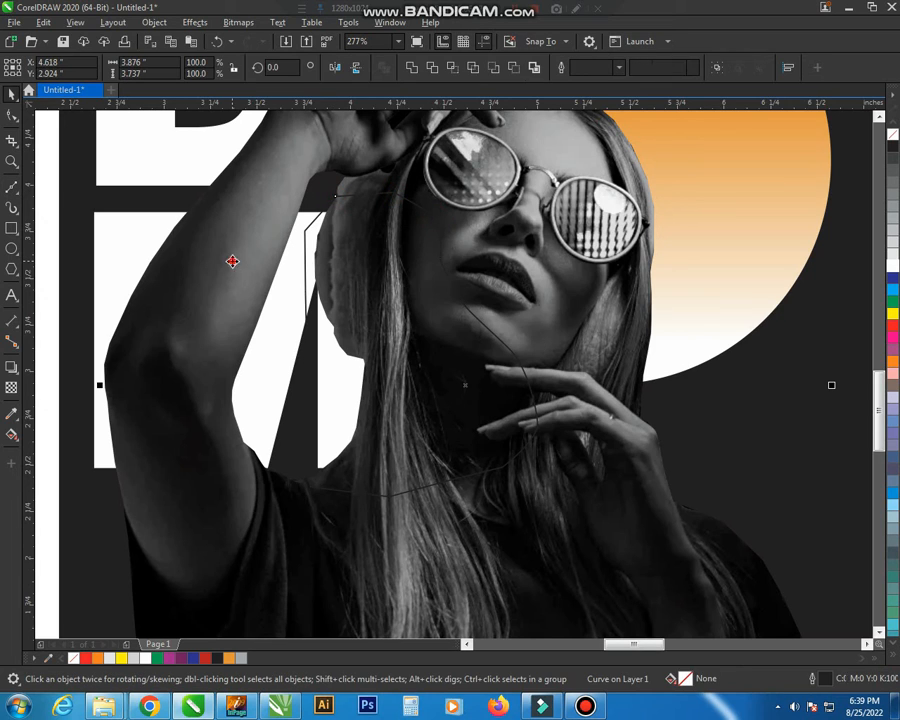
left_click(452, 68)
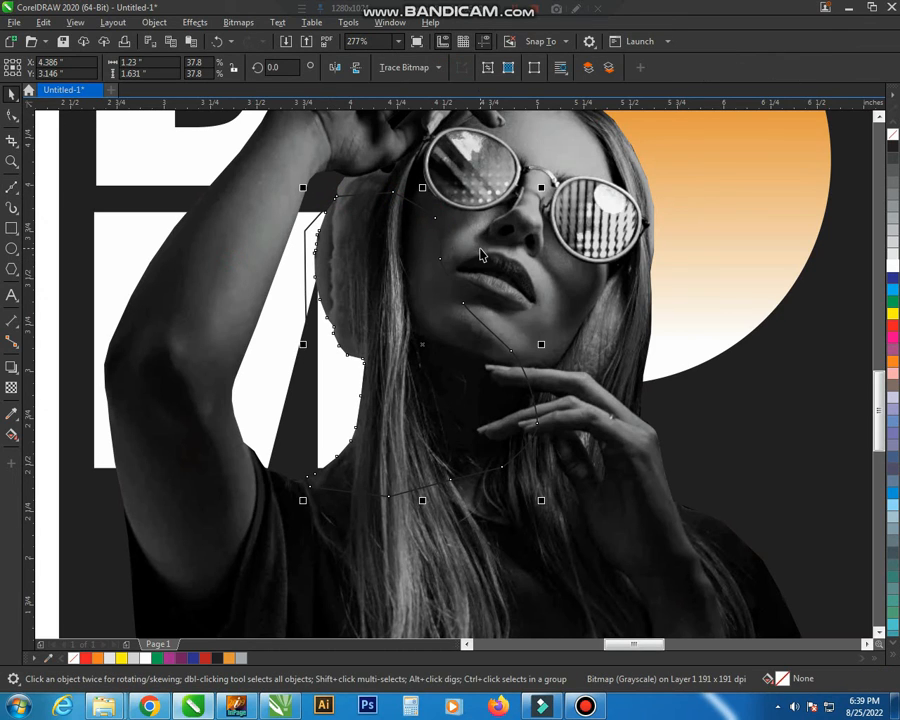
left_click(445, 263)
left_click_drag(452, 301, 465, 305)
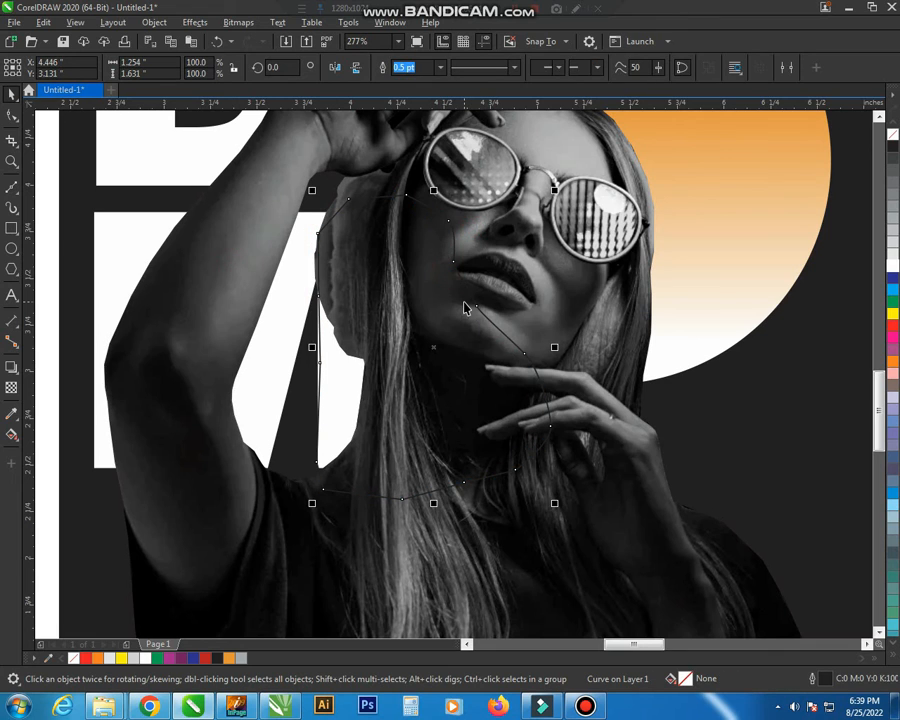
key("ctrl+z")
key("Delete")
Bring the letter M in front of the woman's photo.
scroll(337, 420, "down", 1)
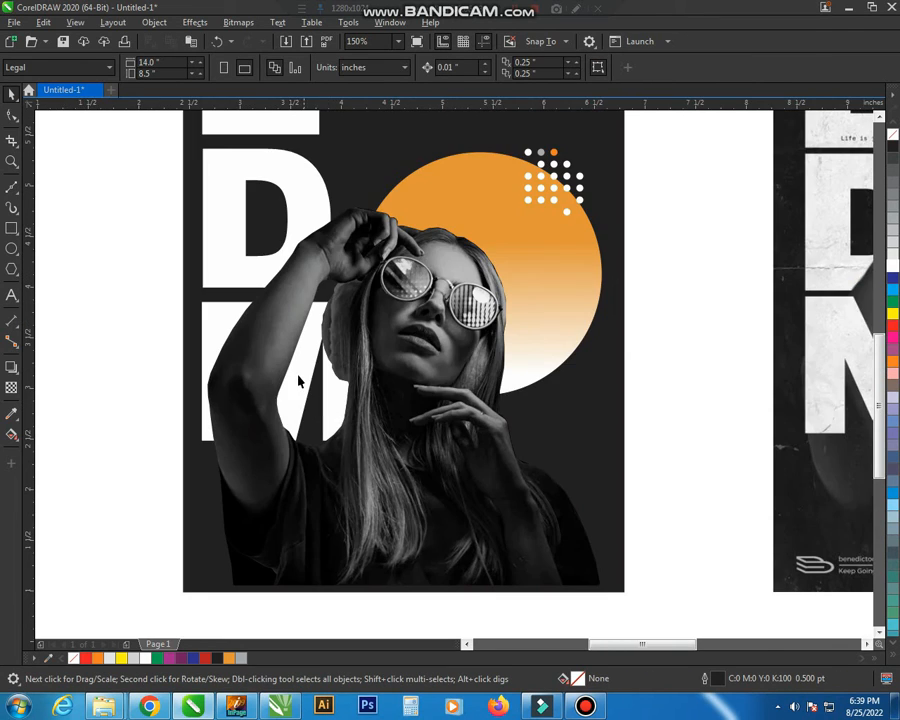
scroll(272, 337, "down", 1)
key("F2")
left_click_drag(187, 195, 578, 490)
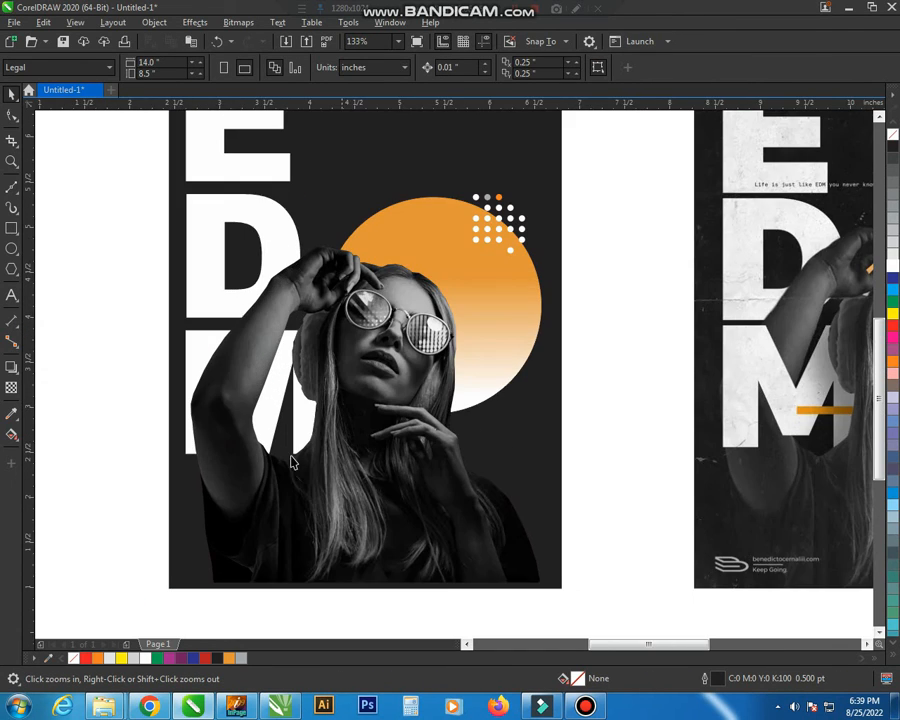
key("space")
left_click(195, 351)
key("shift+Page_Up")
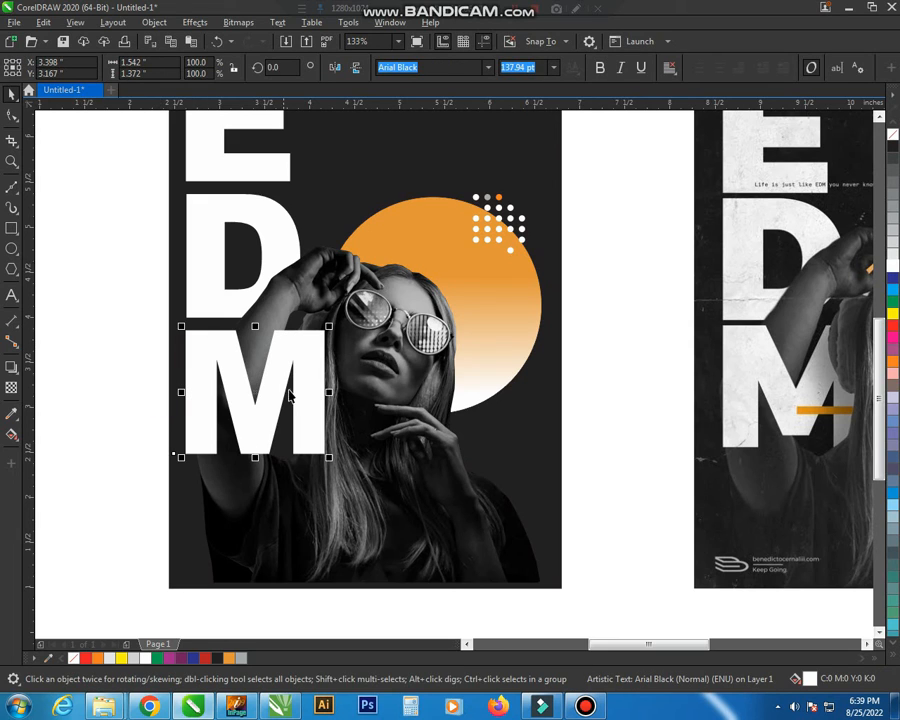
Place the cut-out hair and face piece in front of the letter M.
left_click(349, 419)
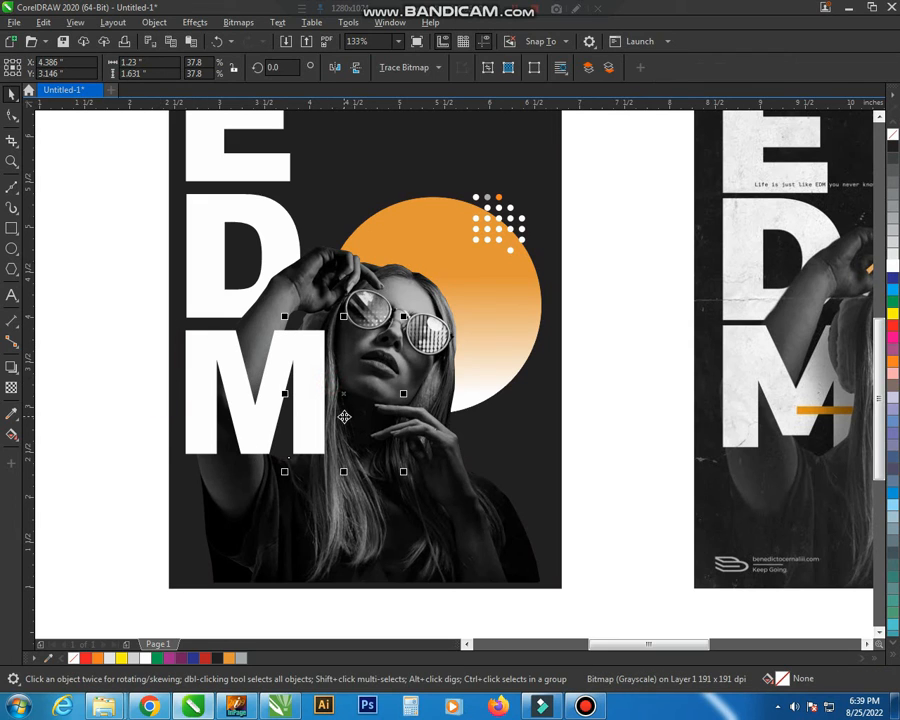
scroll(335, 428, "down", 2)
left_click(213, 273)
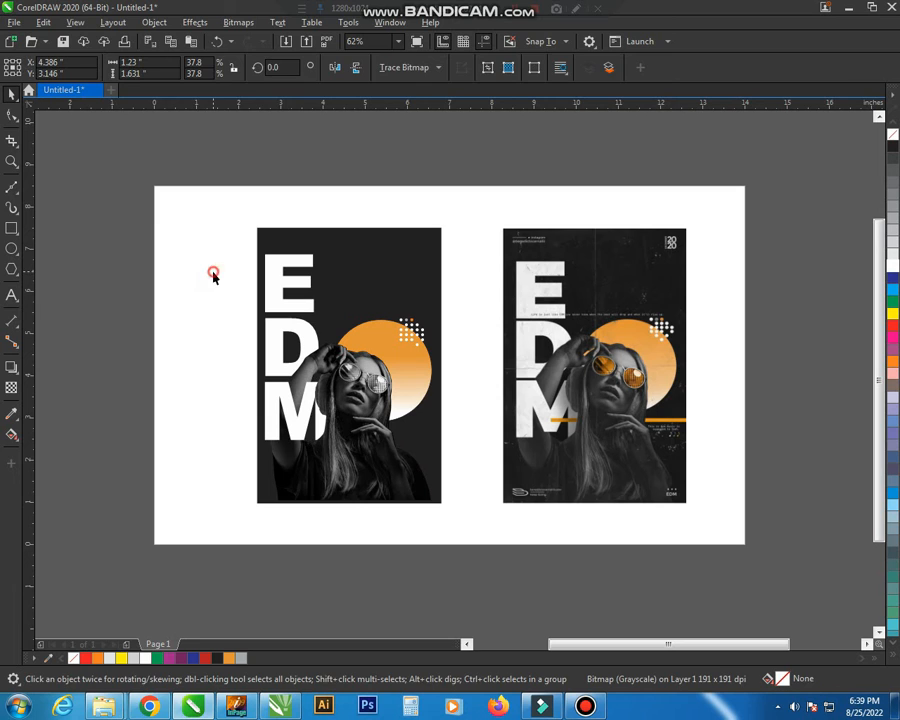
key("z")
left_click_drag(197, 216, 635, 492)
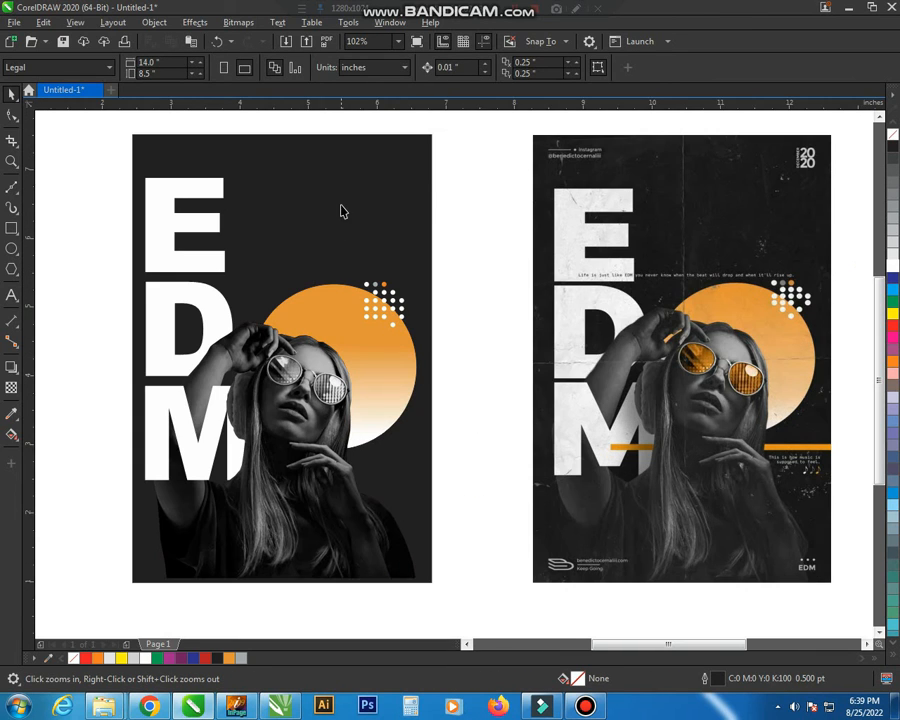
Make a flattened copy of the dark background rectangle as a full-width bar about 0.065 inch high and fill it orange.
key("space")
left_click(341, 205)
left_click_drag(284, 130, 281, 354)
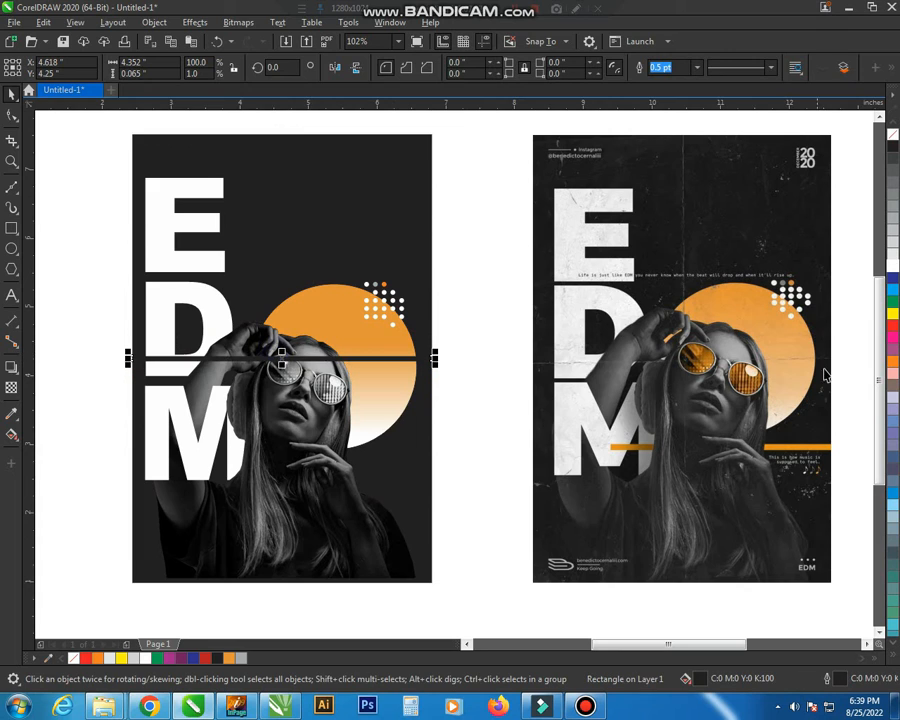
left_click(891, 364)
Move the orange bar down across the lower part of the M, shorten it from the left to about 3.42 inches, and remove its outline.
left_click_drag(403, 358, 396, 462)
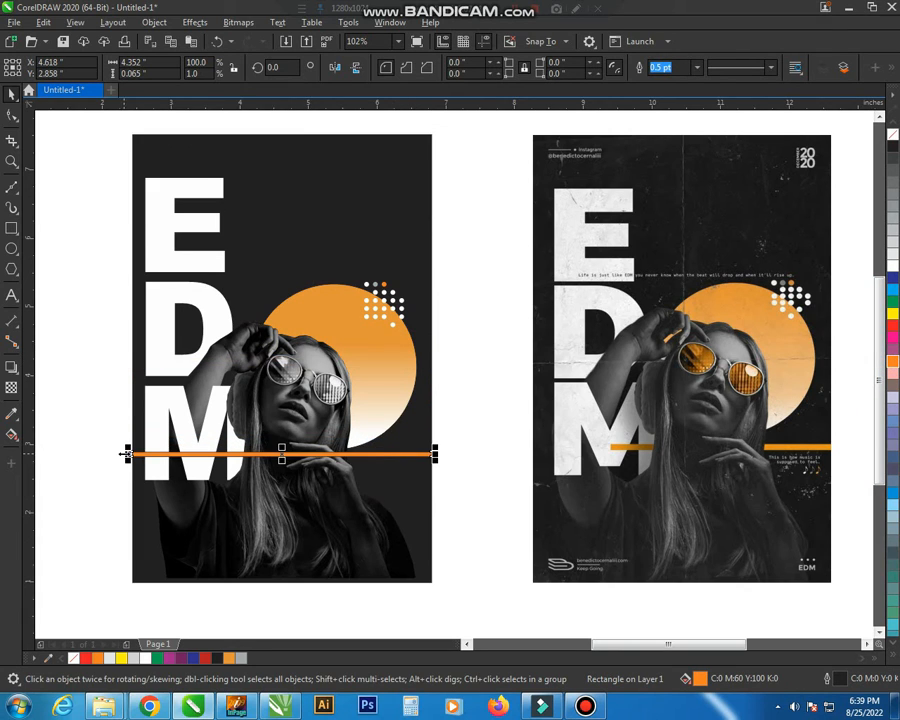
left_click_drag(126, 454, 192, 478)
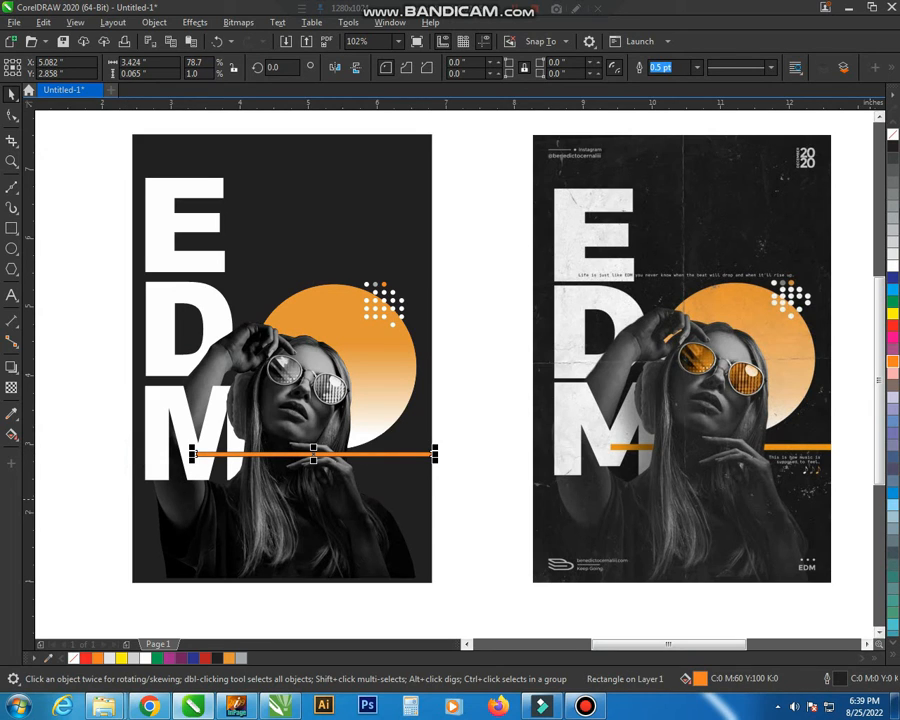
left_click(480, 364)
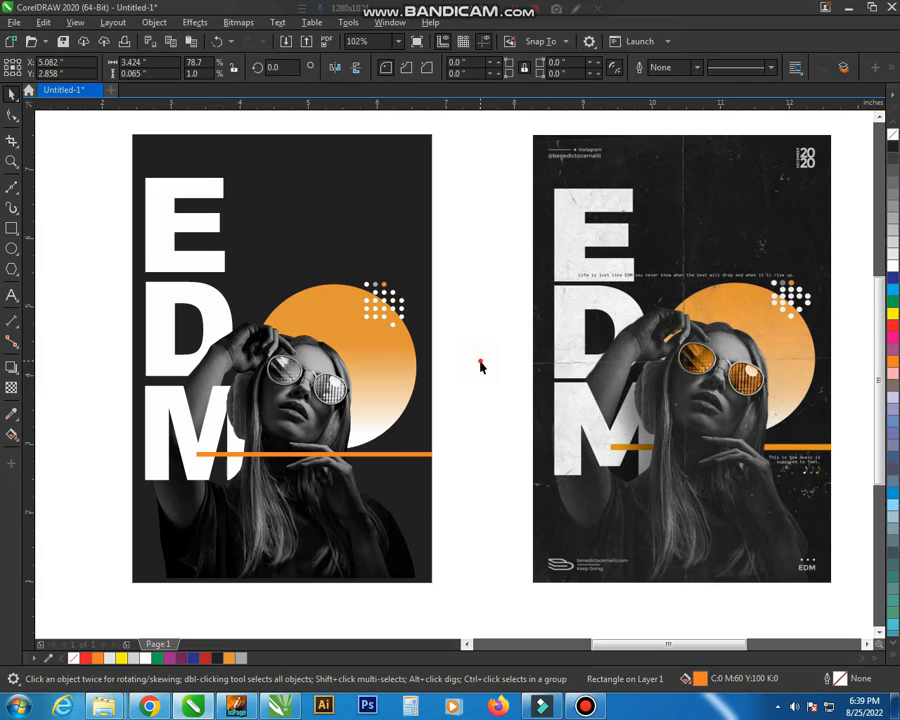
Bring the woman's photo in front of the orange bar, and the letter M in front of both.
left_click(310, 515)
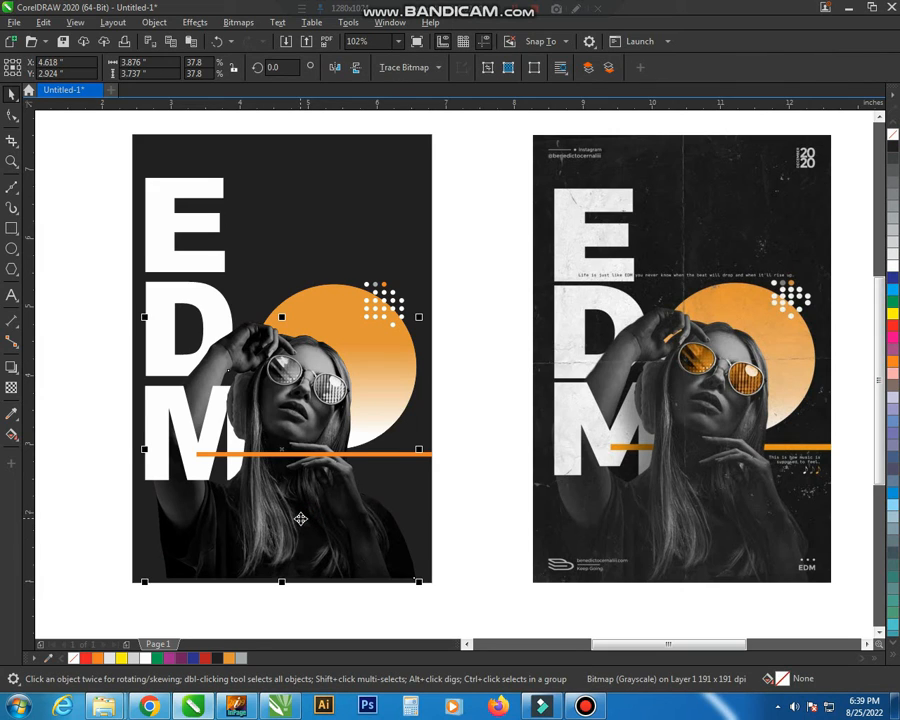
key("ctrl+Page_Up")
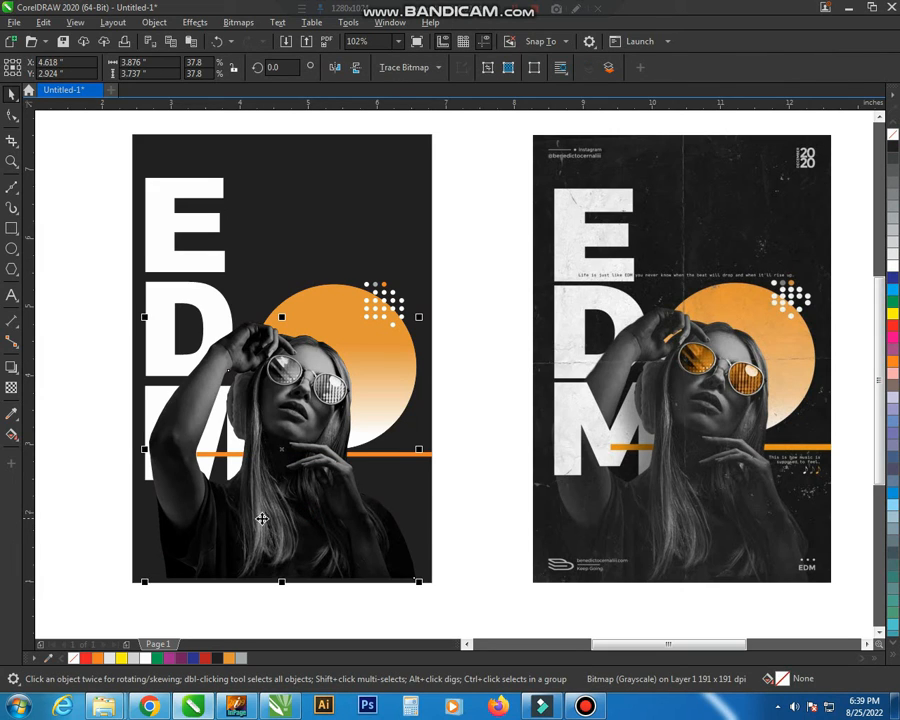
left_click(67, 450)
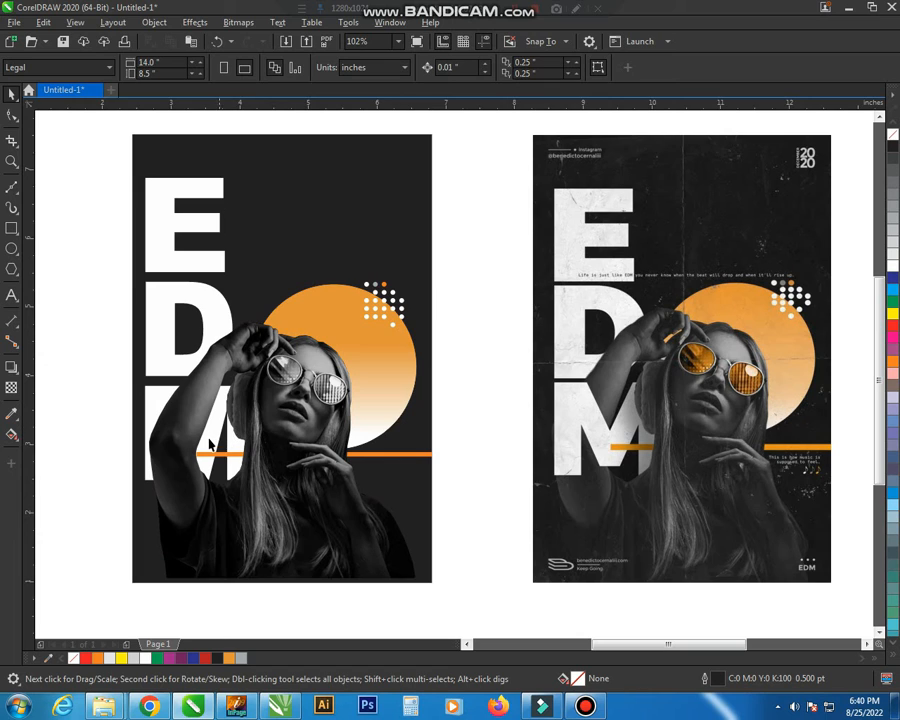
left_click(157, 403)
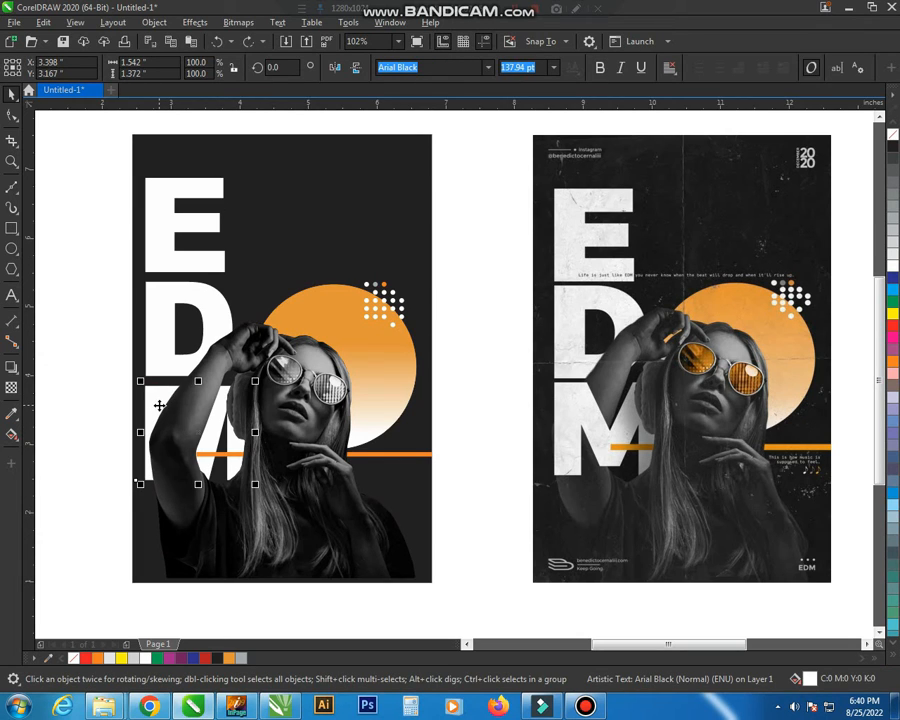
key("ctrl+Page_Up")
left_click(96, 384)
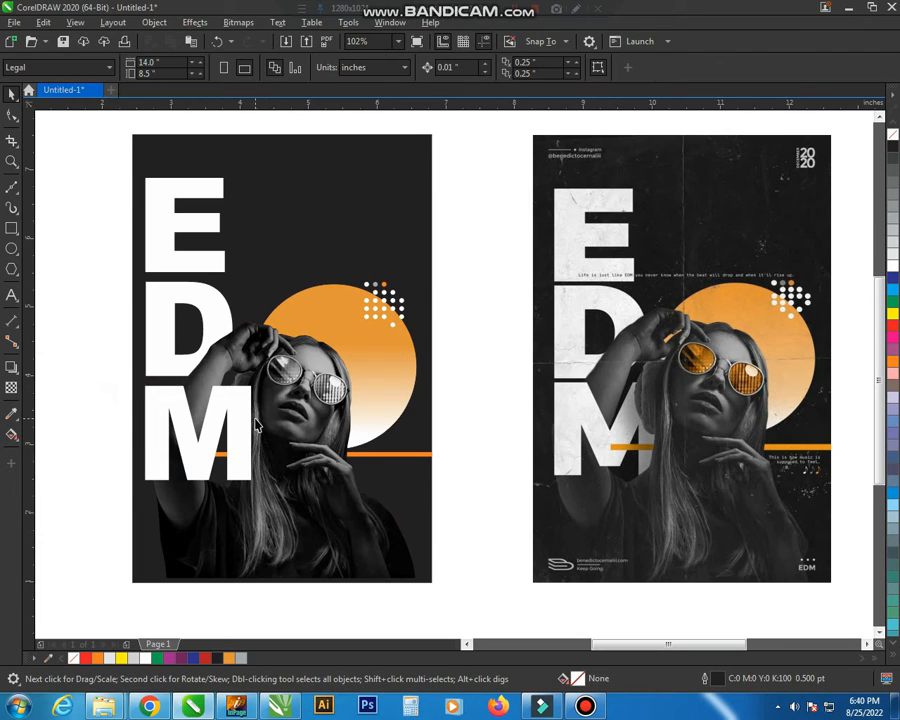
left_click(256, 425)
key("ctrl+Page_Up")
key("ctrl+z")
left_click(102, 392)
left_click_drag(259, 426, 269, 434)
key("ctrl+z")
Bring the grayscale hair and face cut-out forward so it overlaps the right leg of the letter M.
left_click(281, 456)
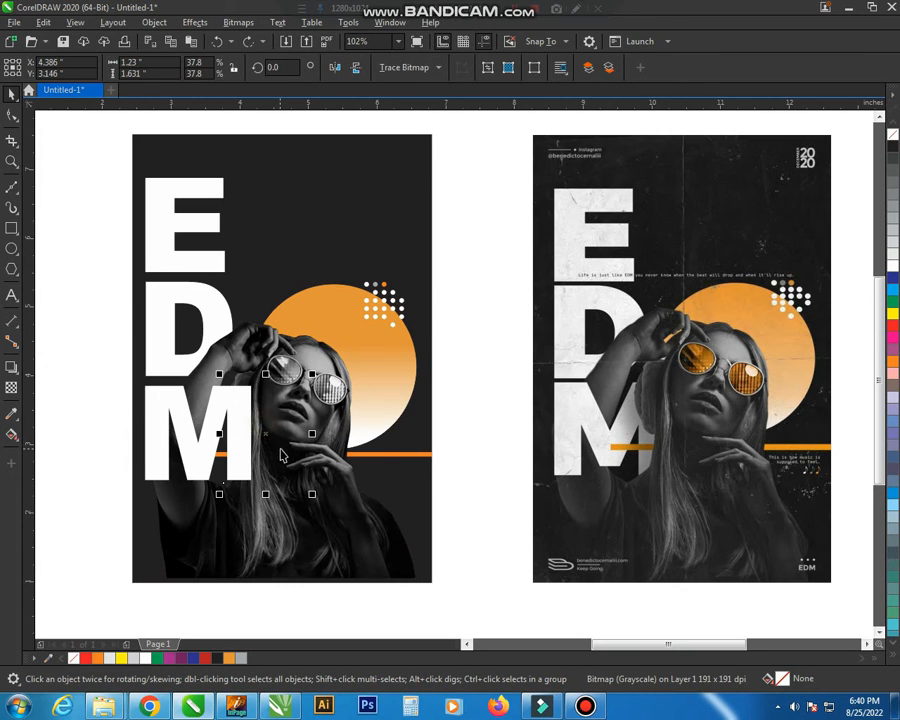
key("ctrl+Page_Up")
left_click(96, 372)
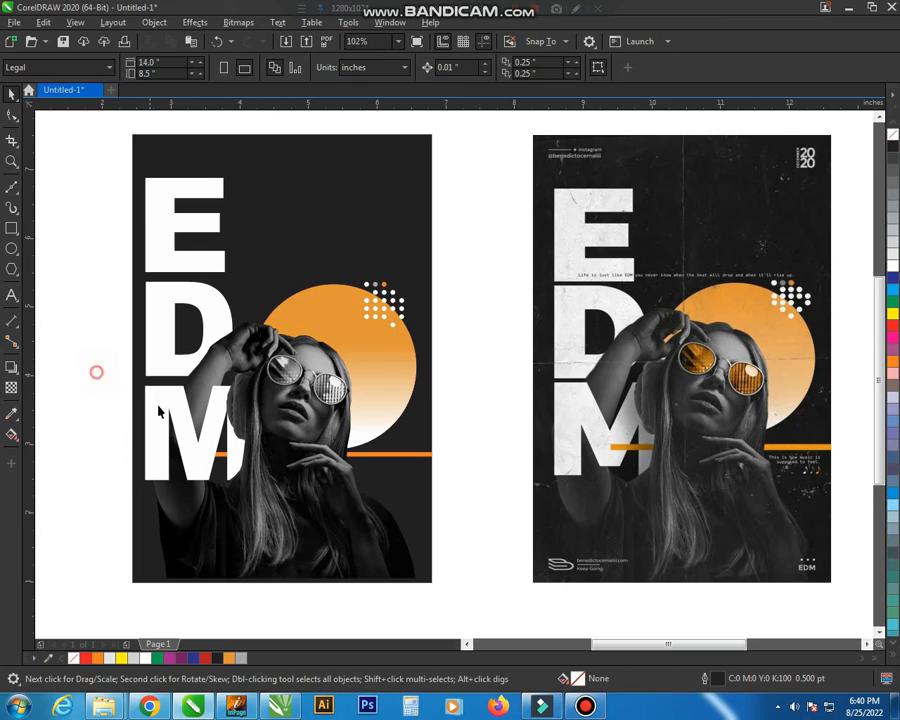
Draw a closed three-node Bézier shape on the inner rim of the sunglass lens beside the raised hand.
scroll(167, 414, "down", 2)
key("F2")
left_click_drag(122, 265, 480, 524)
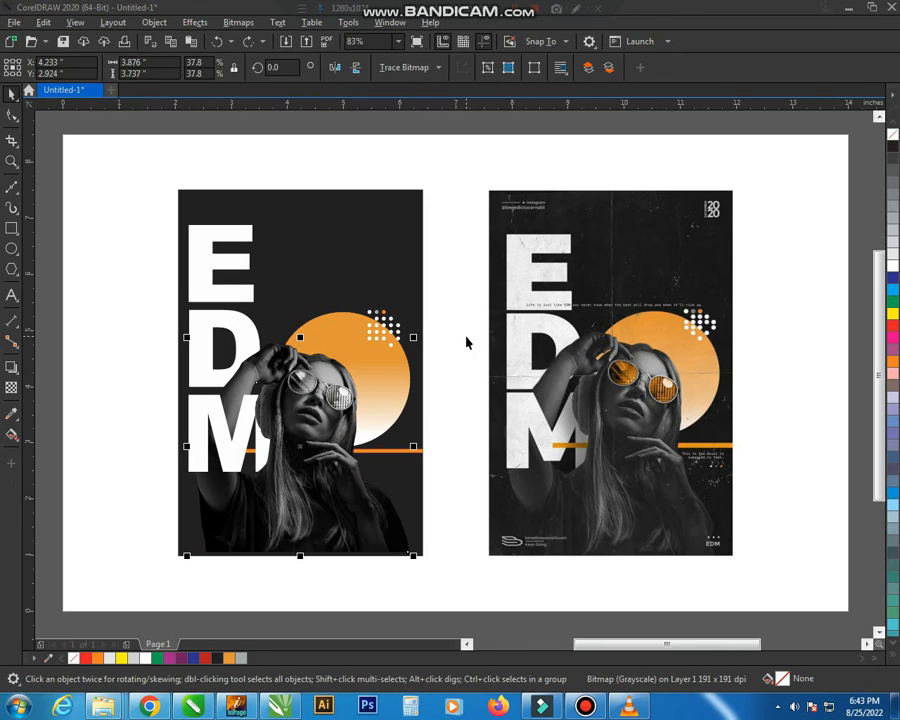
left_click(459, 338)
key("F2")
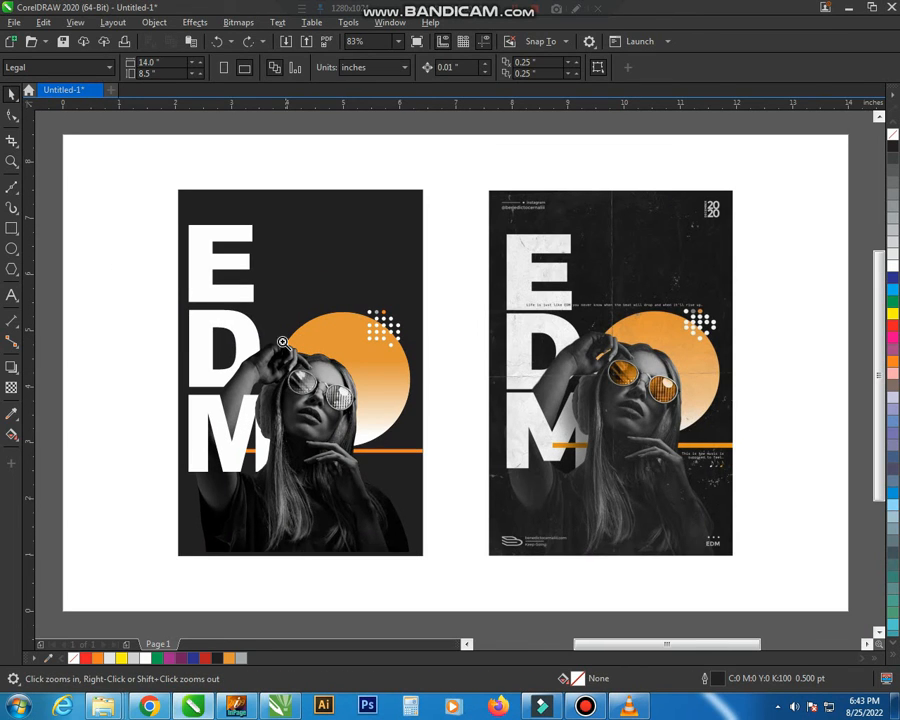
left_click_drag(227, 289, 458, 506)
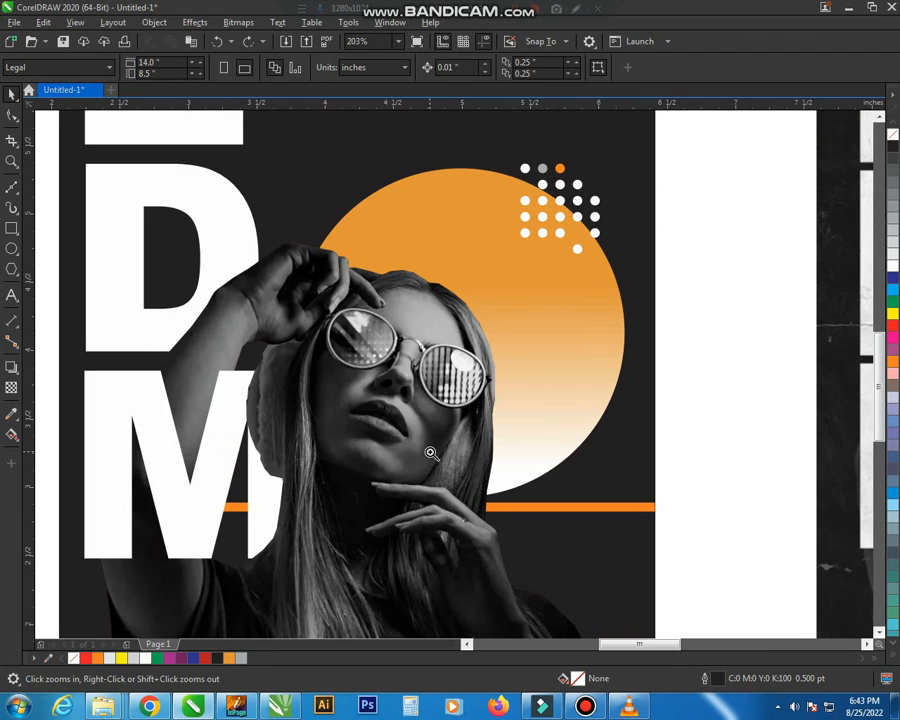
left_click_drag(327, 294, 460, 384)
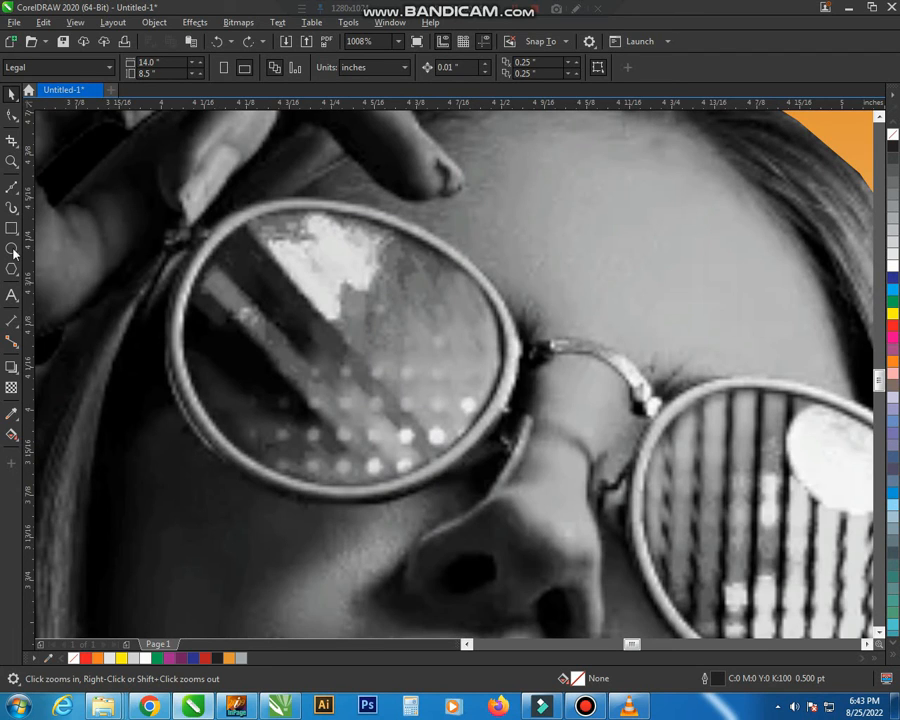
left_click(13, 188)
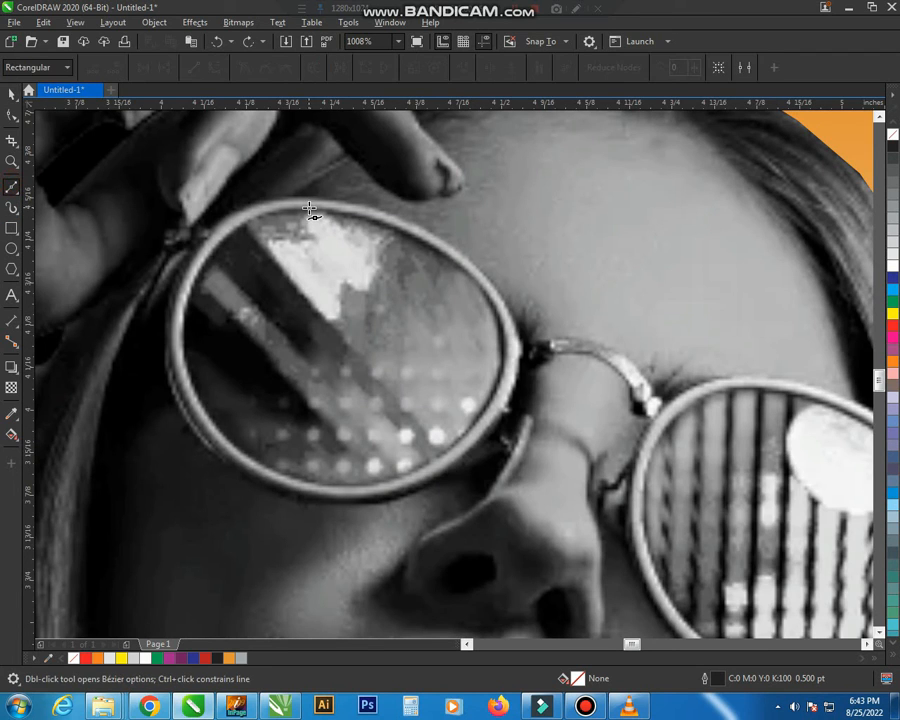
left_click(309, 207)
left_click(506, 377)
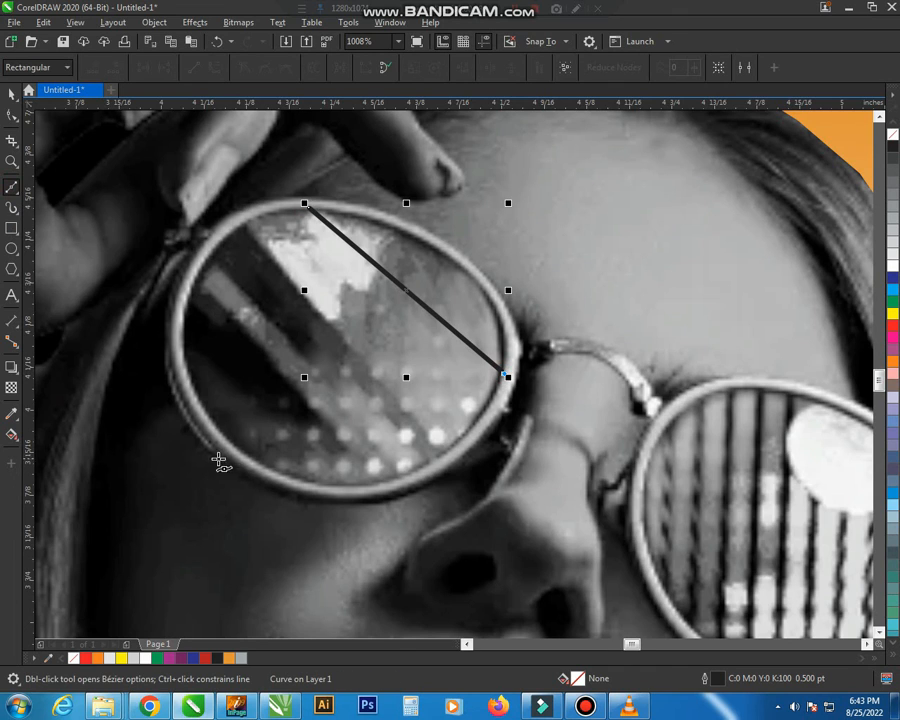
left_click(229, 447)
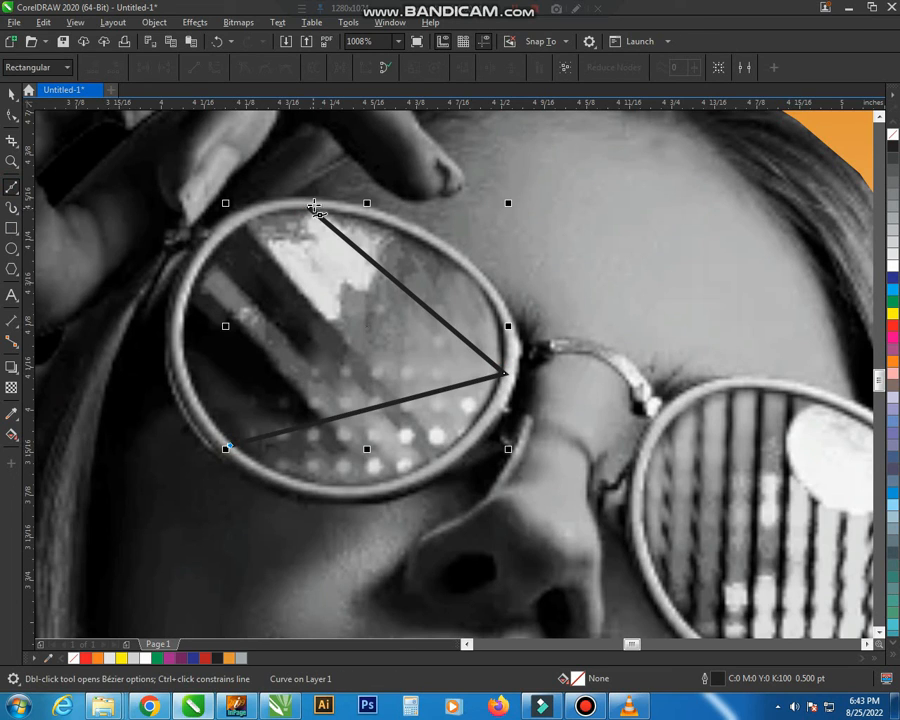
left_click(309, 207)
Convert the triangle's sides to curves and bend them to follow the inner rim of the lens beside the hand.
key("space")
key("F10")
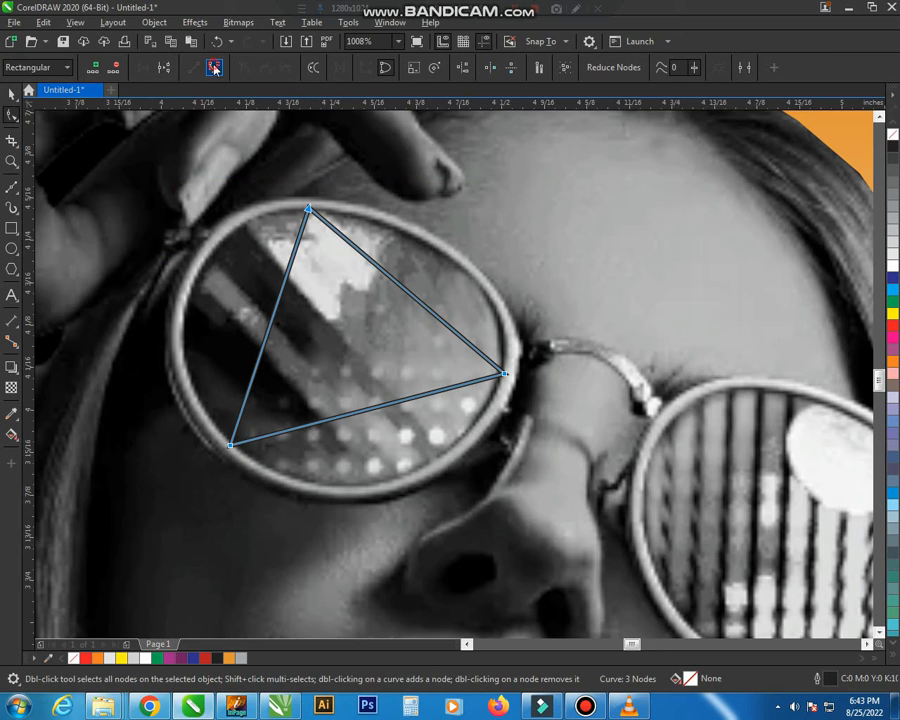
left_click(214, 67)
left_click(243, 278)
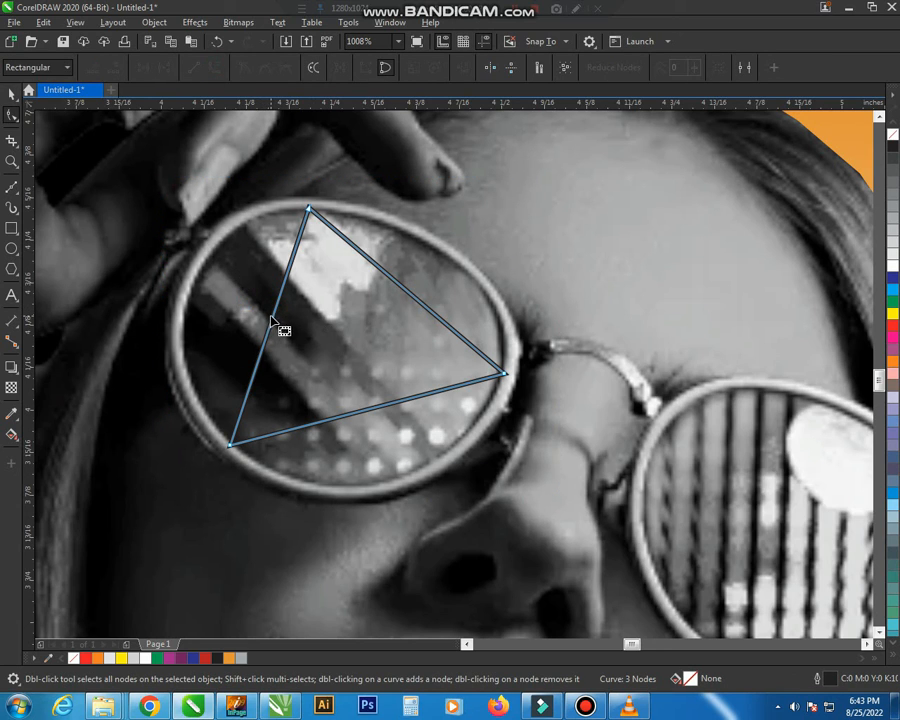
left_click_drag(277, 315, 218, 262)
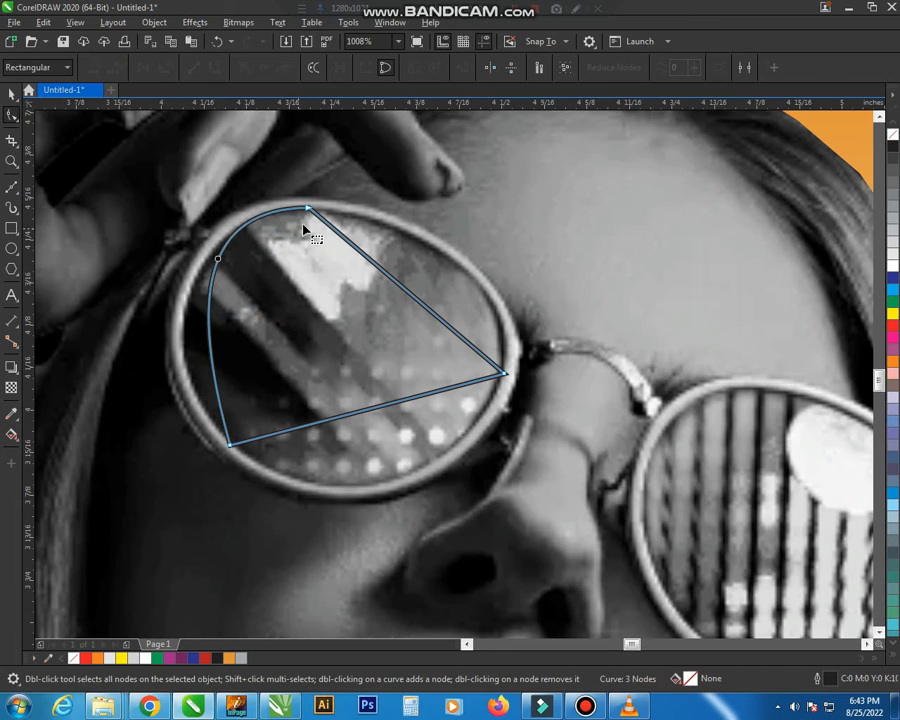
left_click_drag(196, 307, 137, 354)
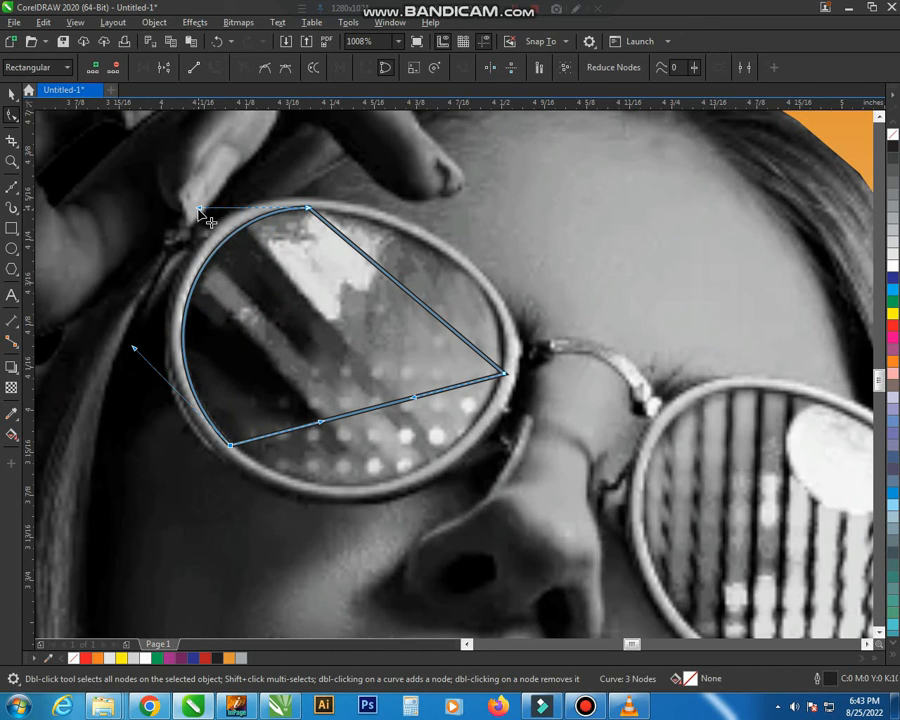
left_click_drag(200, 212, 199, 205)
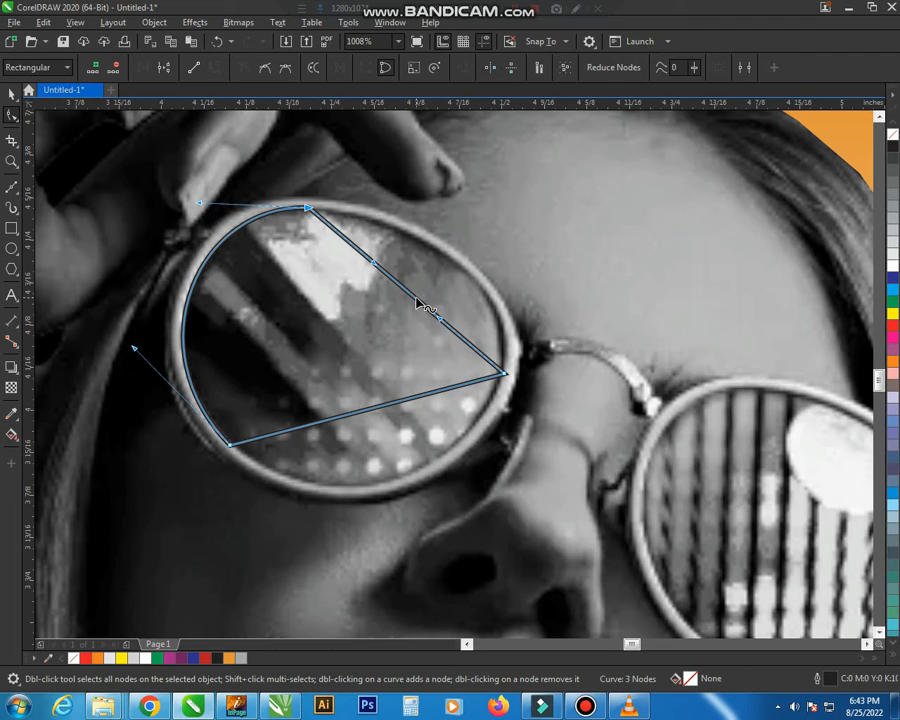
left_click_drag(418, 302, 466, 274)
left_click_drag(388, 408, 421, 443)
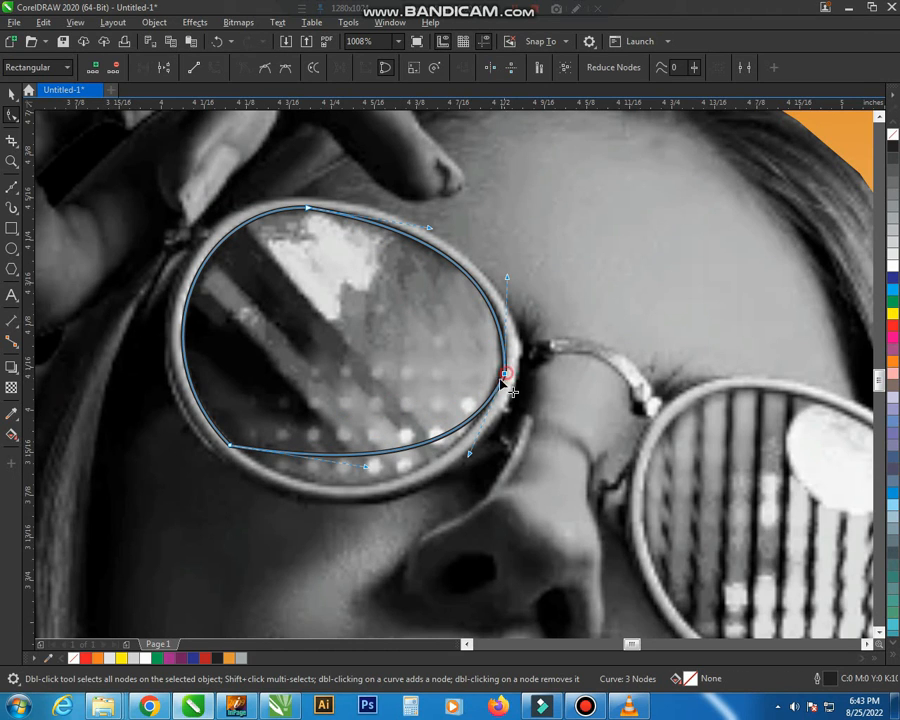
left_click_drag(368, 460, 364, 534)
Draw a closed three-node Bézier shape on the inner rim of the striped sunglass lens.
key("F3")
key("F2")
left_click_drag(488, 416, 668, 565)
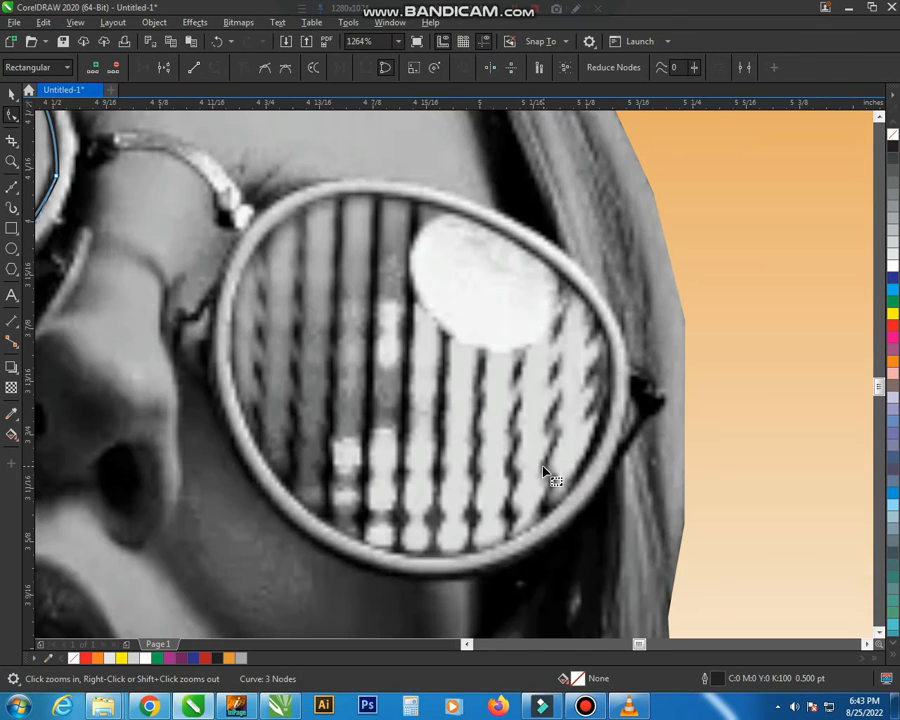
key("space")
left_click(12, 188)
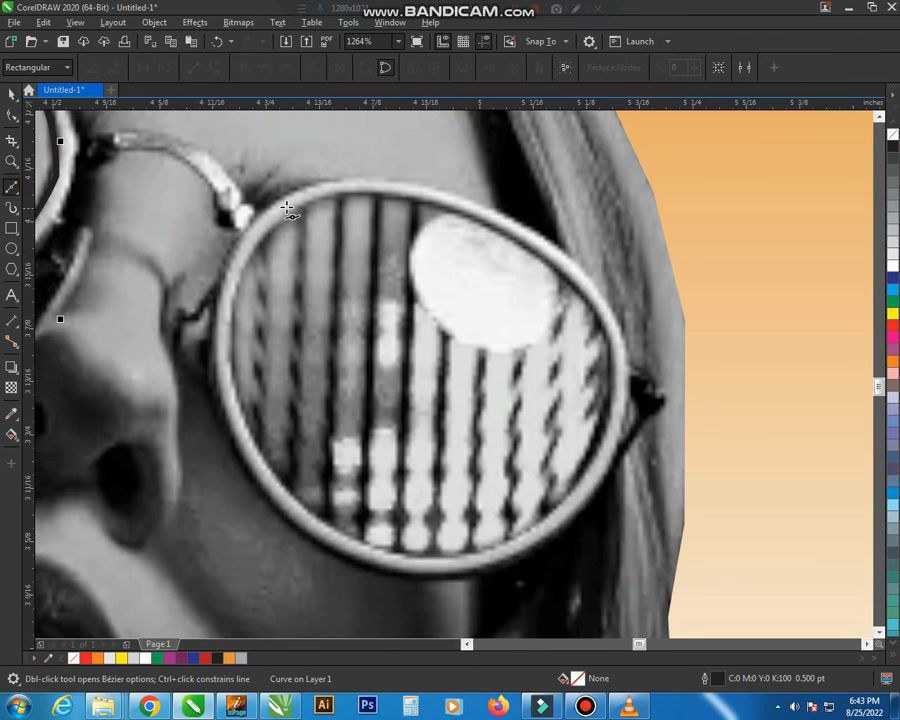
left_click(316, 197)
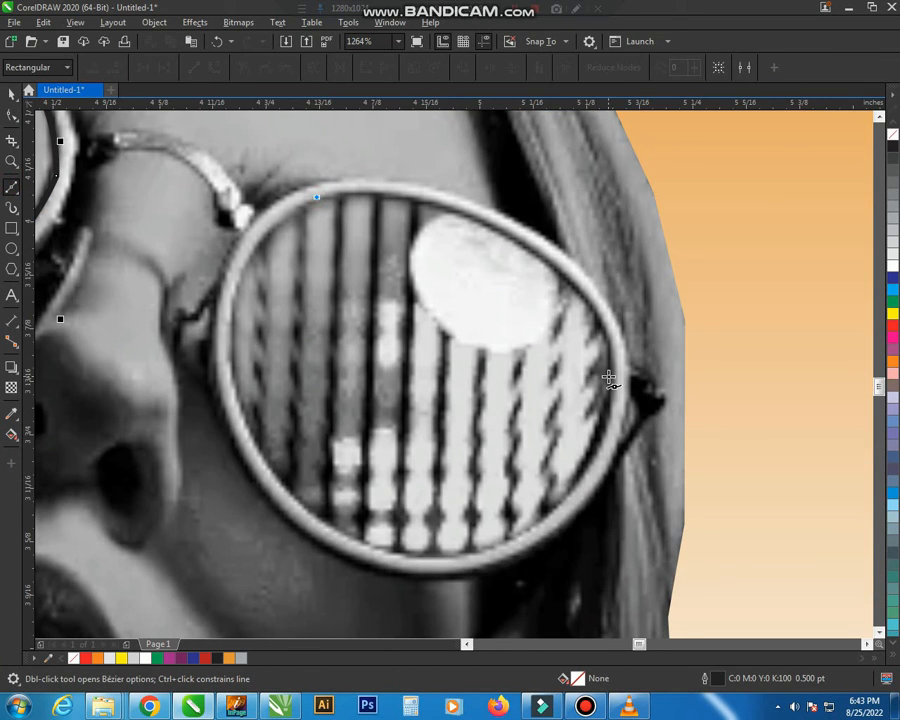
double_click(612, 377)
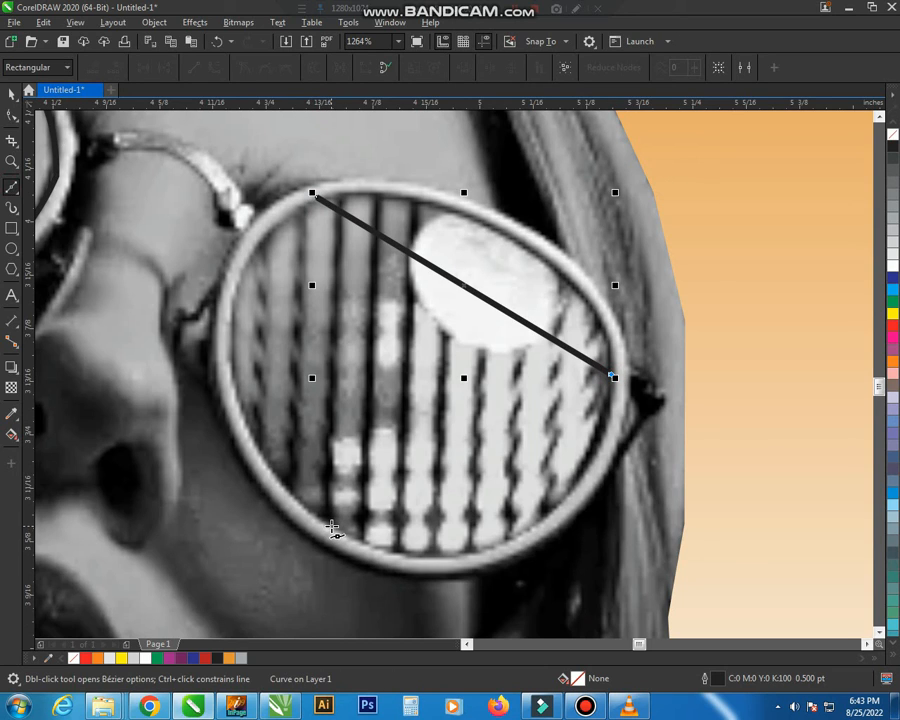
left_click(331, 530)
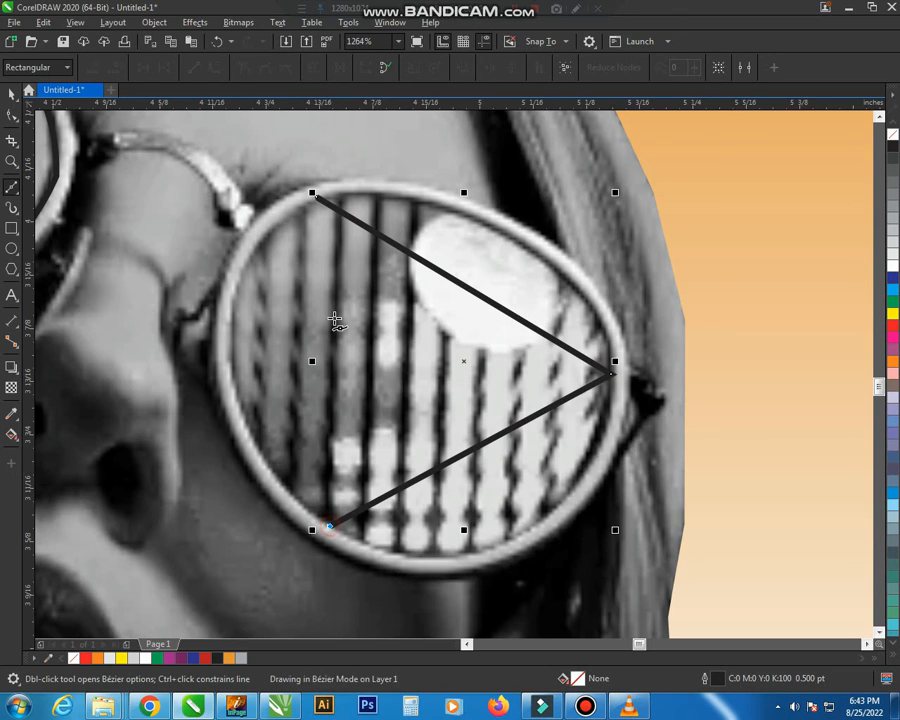
left_click(316, 197)
Curve the striped lens triangle's sides to fit the inner rim, giving an outline of about 0.45 by 0.43 inch.
key("space")
key("F10")
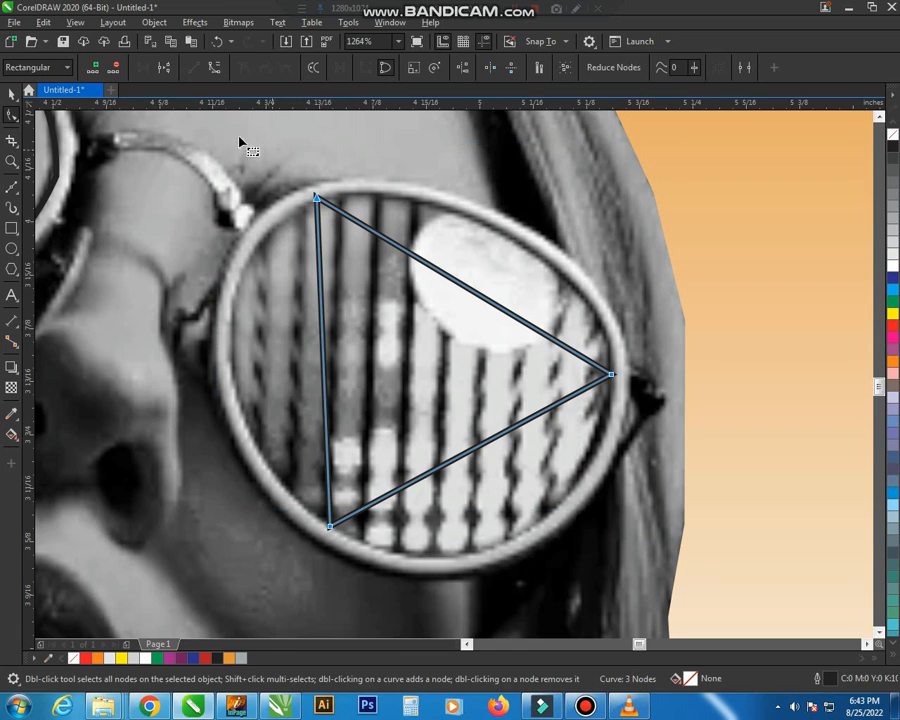
left_click(327, 322)
left_click_drag(322, 300, 251, 270)
left_click(316, 198)
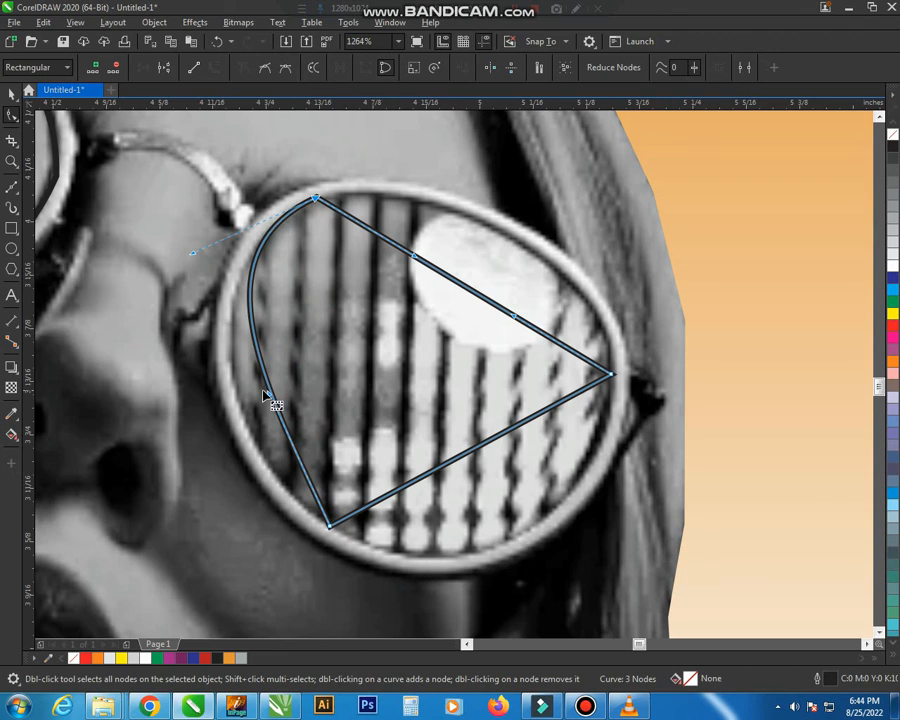
left_click_drag(269, 393, 209, 446)
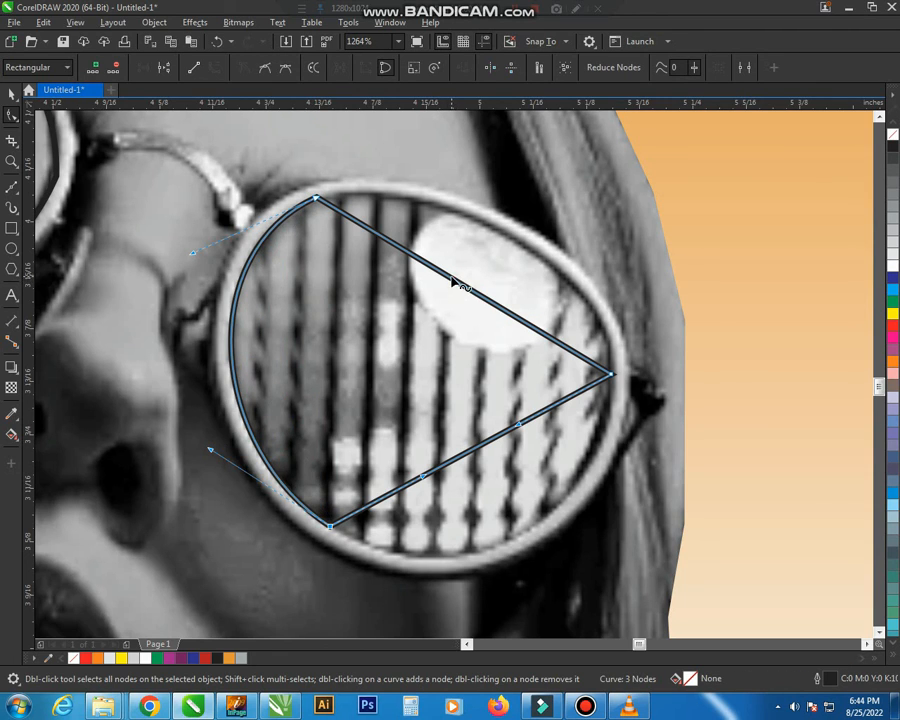
left_click_drag(455, 283, 463, 226)
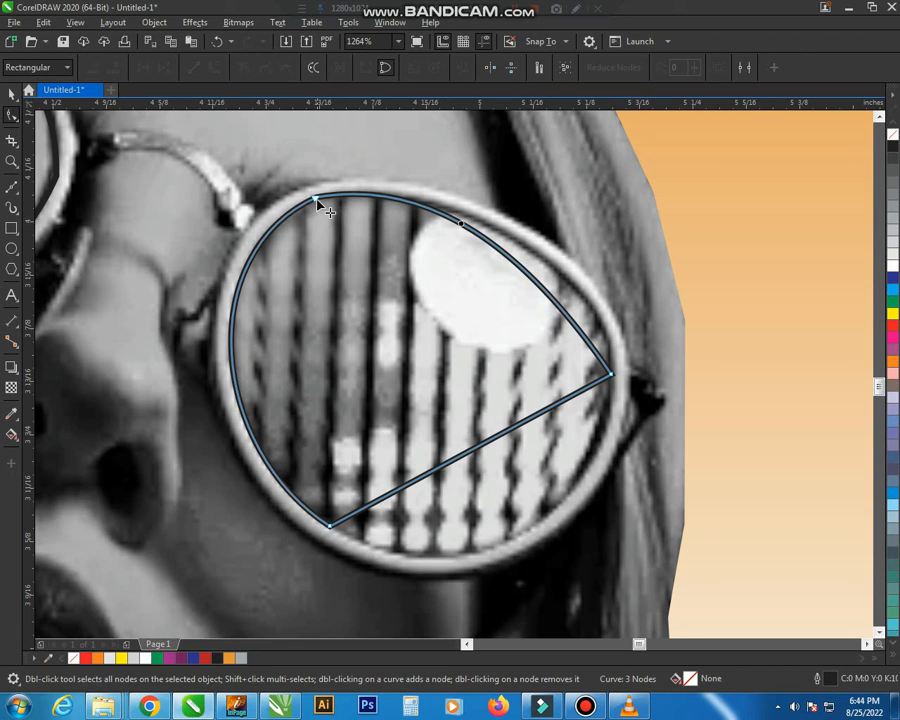
left_click(317, 199)
left_click_drag(528, 250, 615, 264)
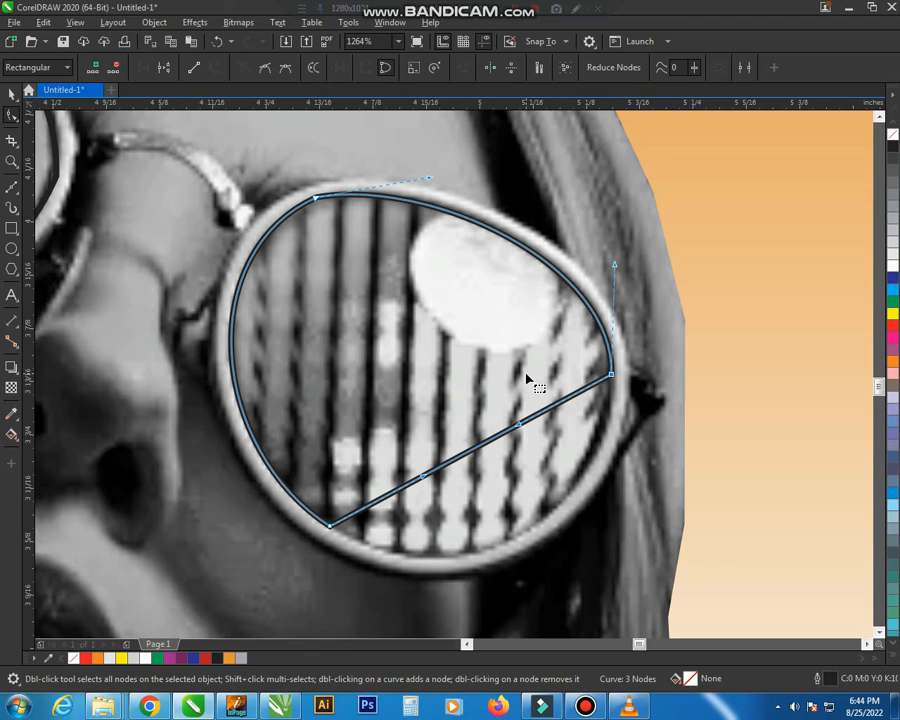
left_click_drag(500, 440, 558, 471)
left_click(610, 377)
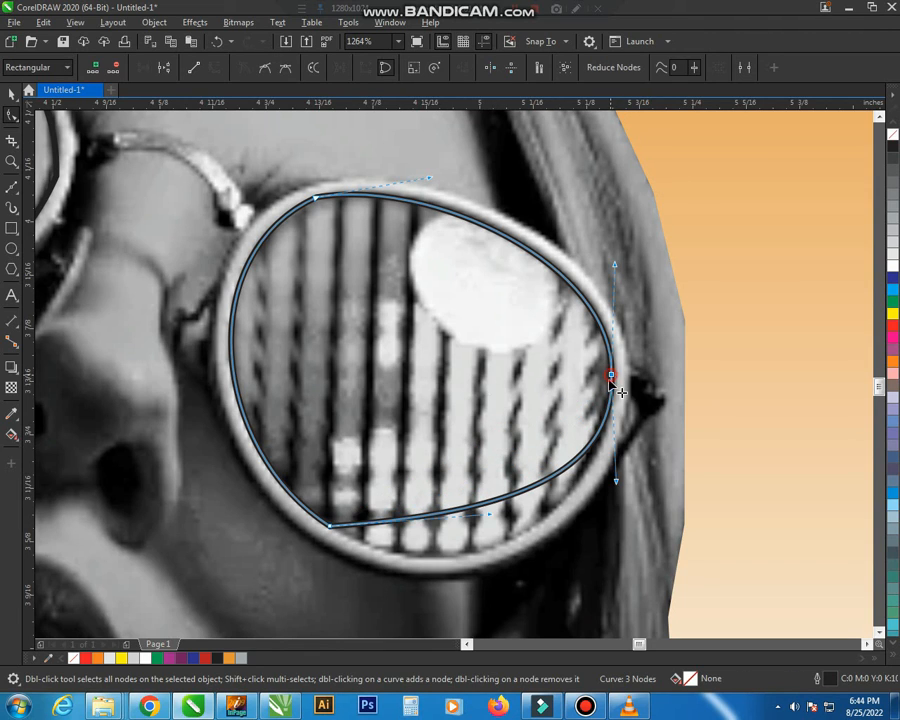
left_click_drag(490, 518, 490, 615)
key("space")
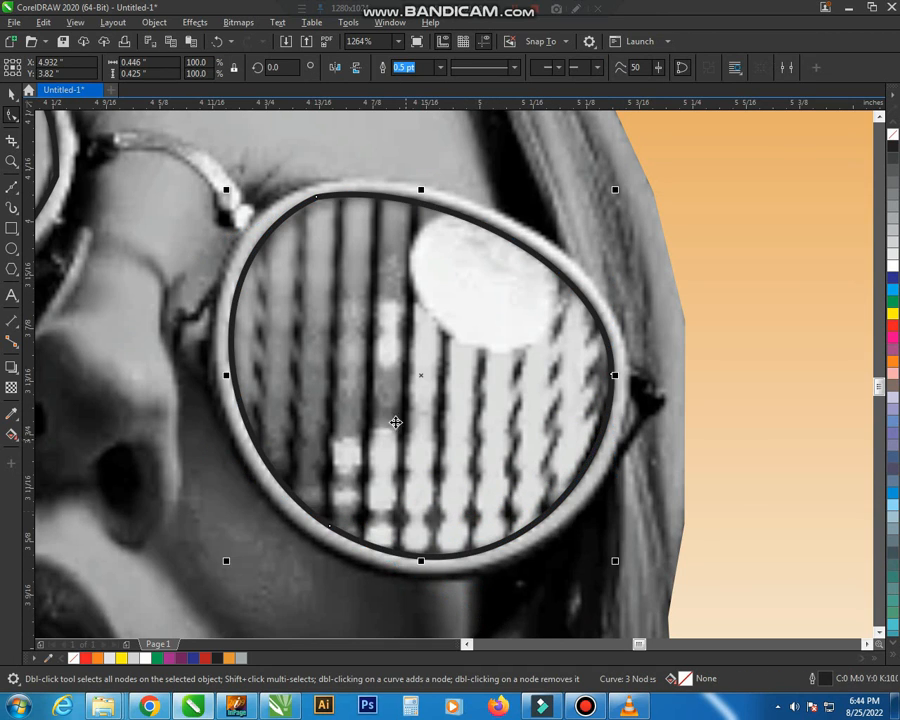
Select the traced outlines of both sunglass lenses together.
scroll(424, 389, "down", 2)
key("F2")
left_click_drag(542, 222, 262, 440)
left_click(294, 352, "shift")
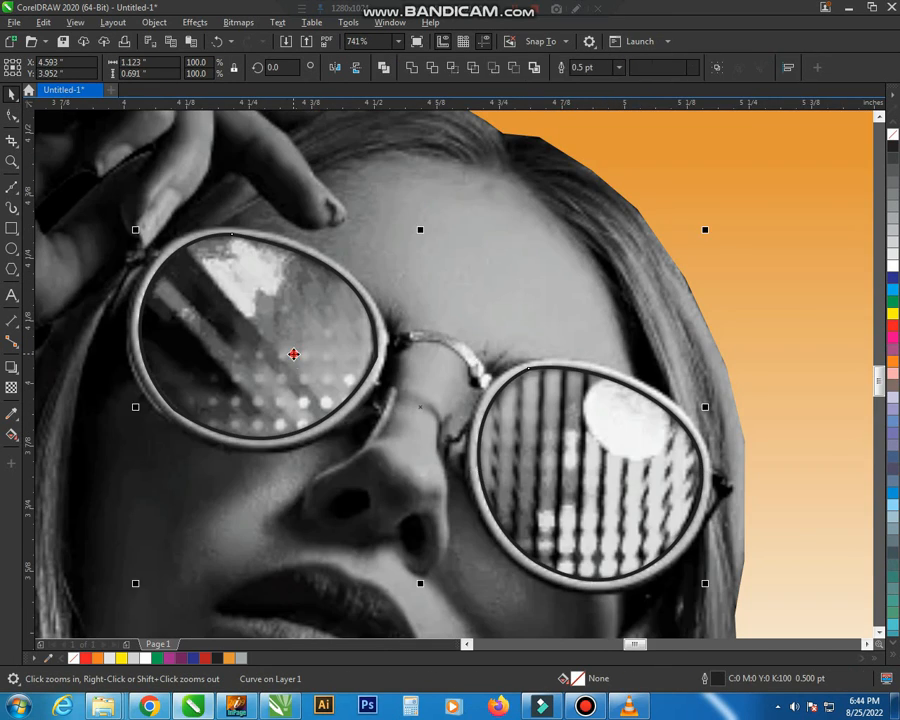
left_click_drag(294, 350, 344, 390)
key("ctrl+z")
left_click_drag(295, 328, 355, 366)
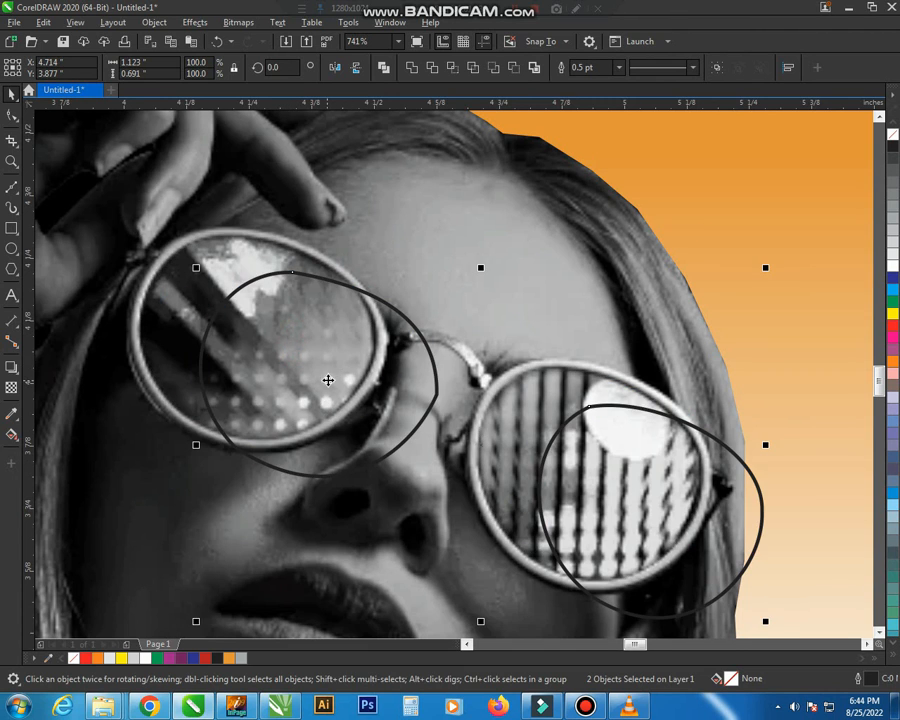
key("ctrl+z")
Weld the two selected lens outlines into a single curve object.
scroll(368, 355, "down", 2)
key("F2")
left_click_drag(204, 212, 638, 542)
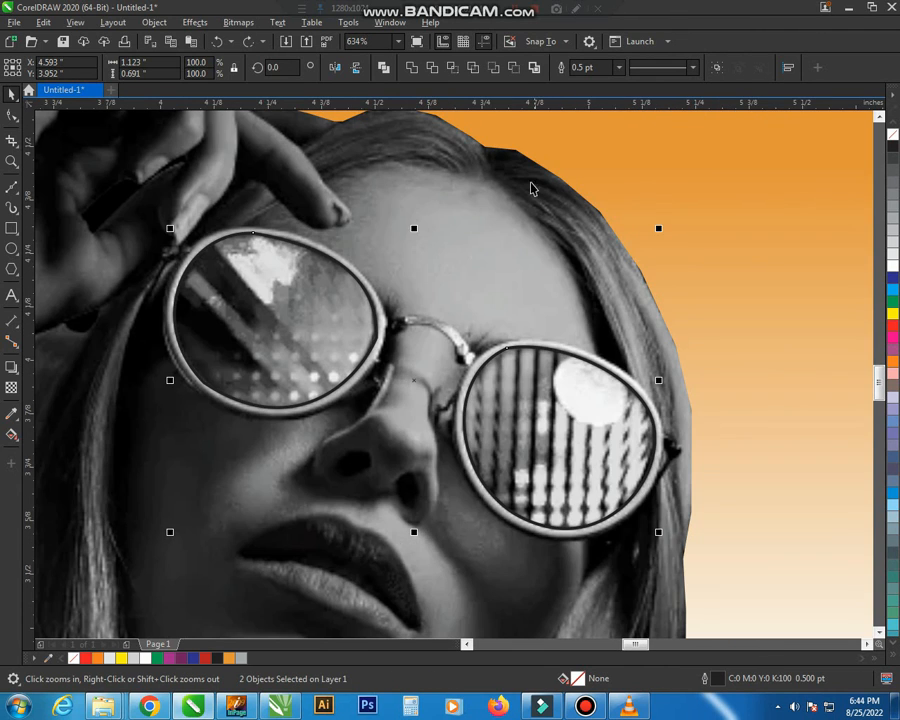
left_click(410, 68)
Fill the lens shapes with the orange sampled from the circle (C:10 M:49 Y:100 K:0) and remove their outline.
scroll(458, 346, "down", 4)
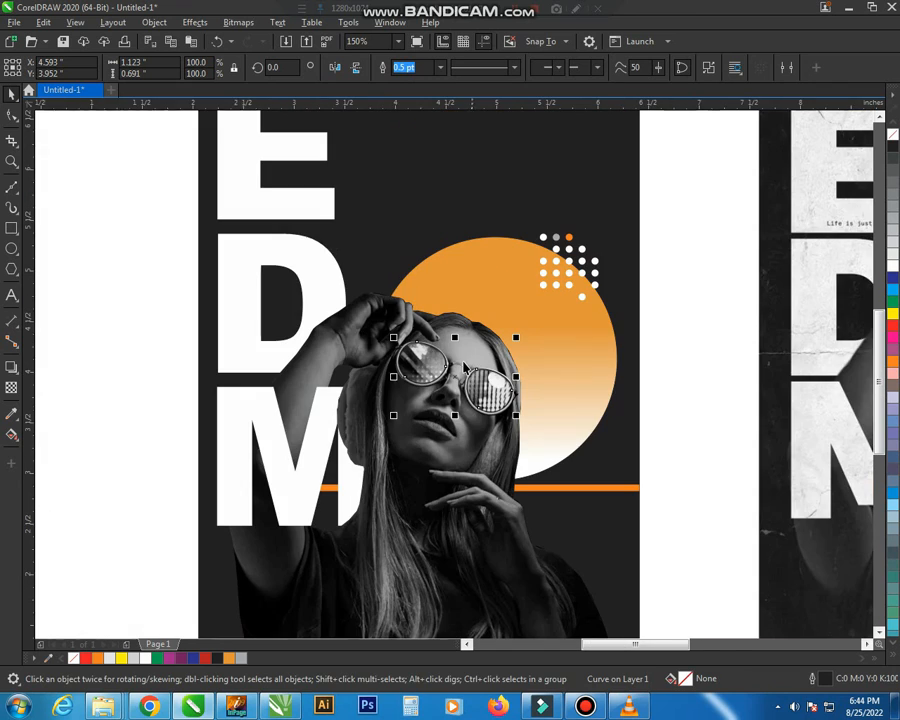
key("F2")
left_click_drag(235, 177, 714, 518)
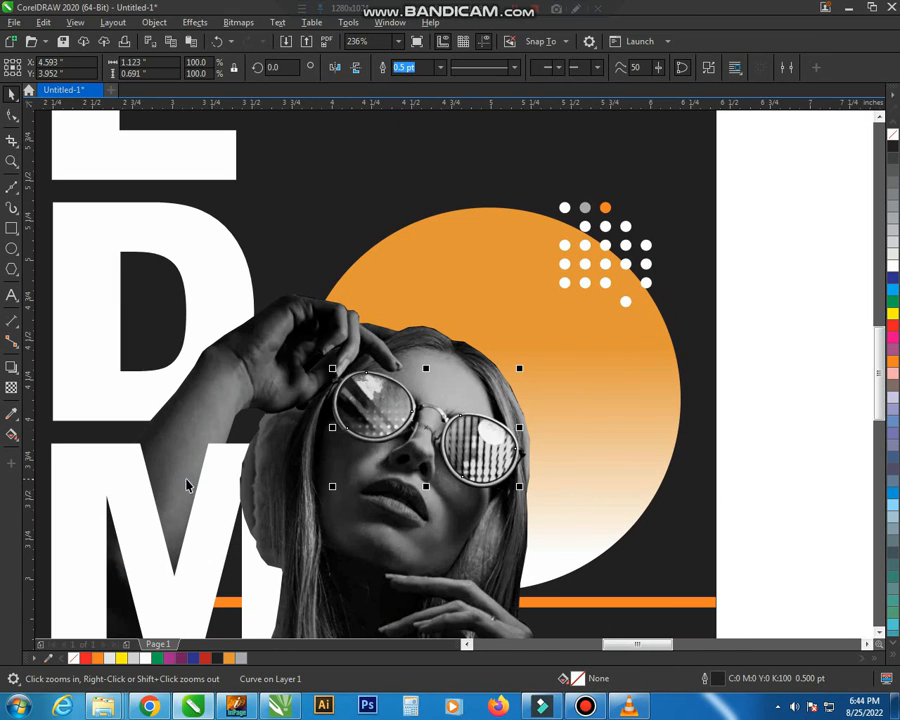
left_click(10, 414)
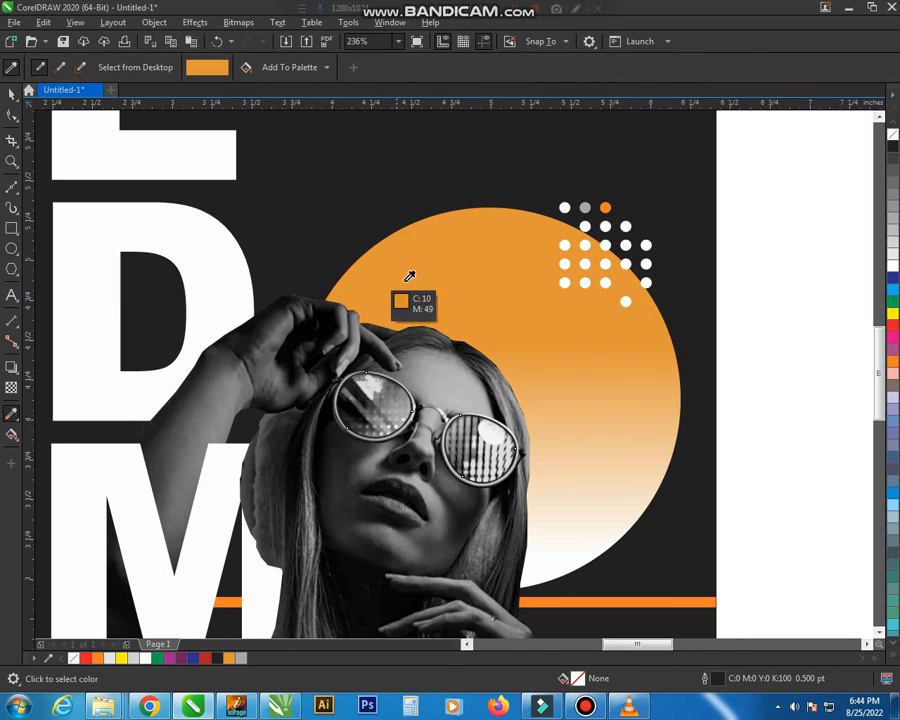
left_click(478, 216)
left_click(378, 398)
key("space")
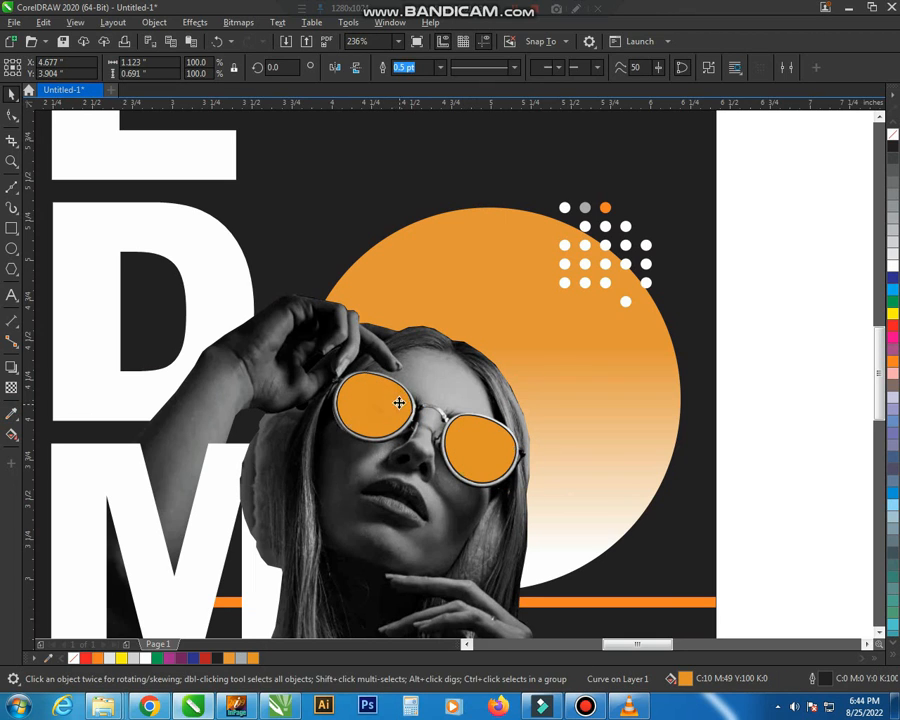
right_click(891, 135)
scroll(485, 421, "down", 2)
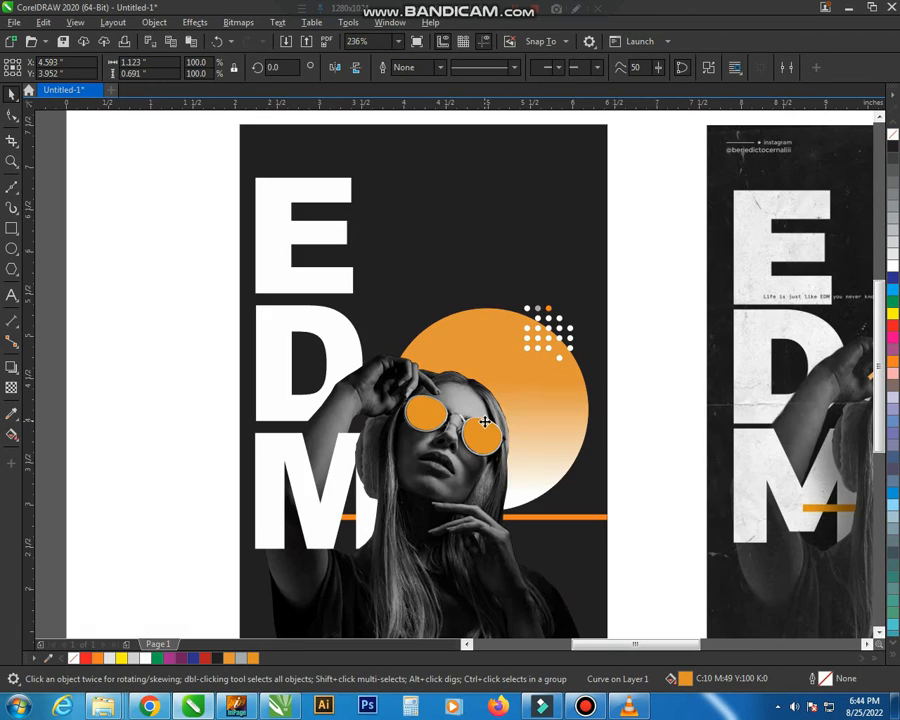
Apply a uniform transparency of 35 to the orange sunglass lens shapes and deselect them.
key("z")
right_click(403, 367)
left_click_drag(305, 243, 762, 543)
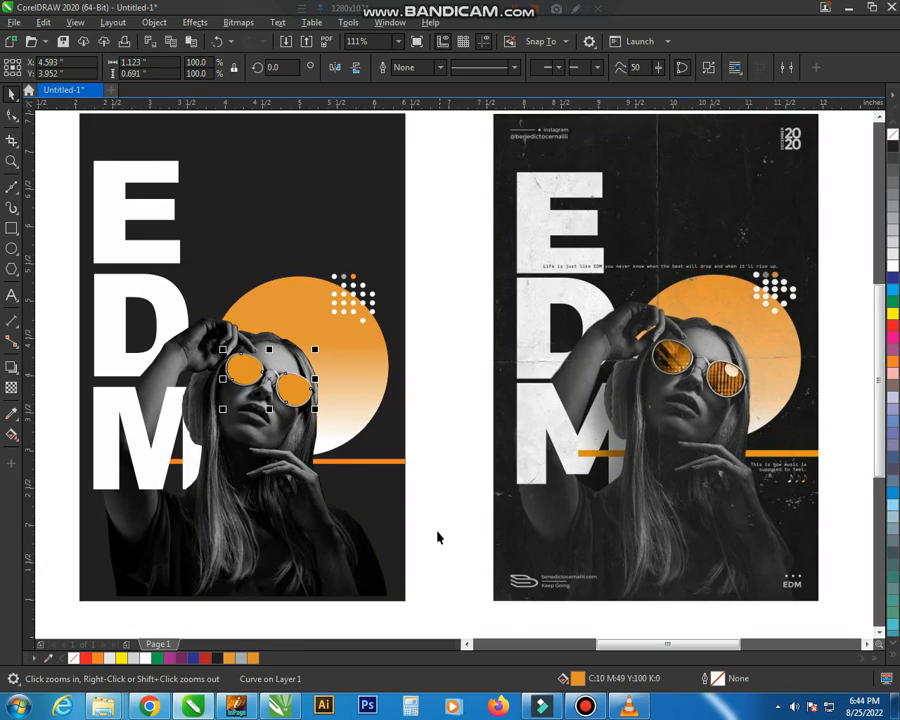
left_click(12, 388)
left_click(33, 67)
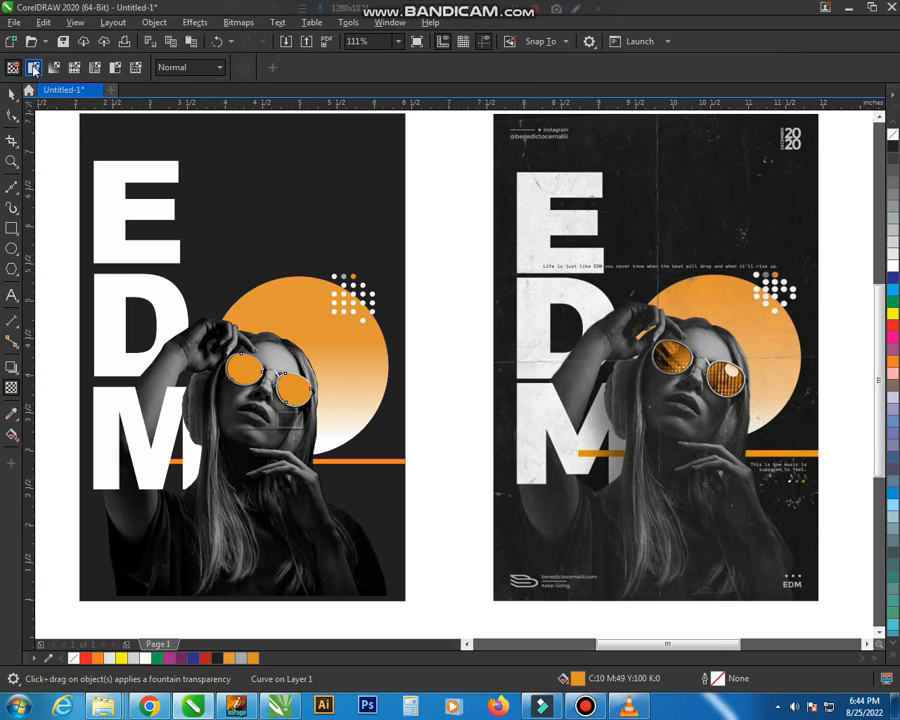
left_click(263, 66)
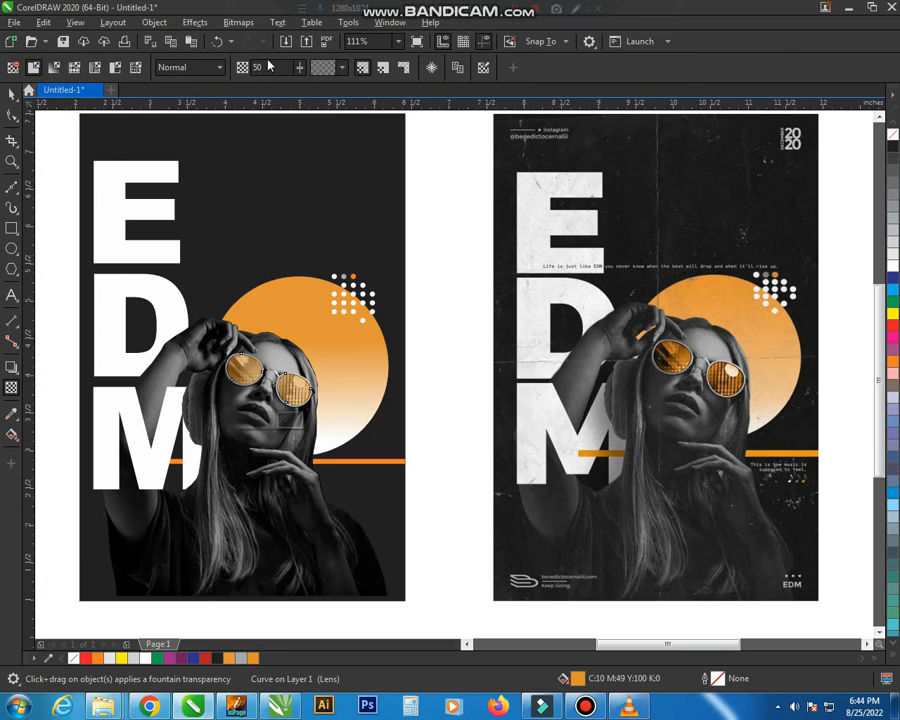
type("35")
key("Return")
key("space")
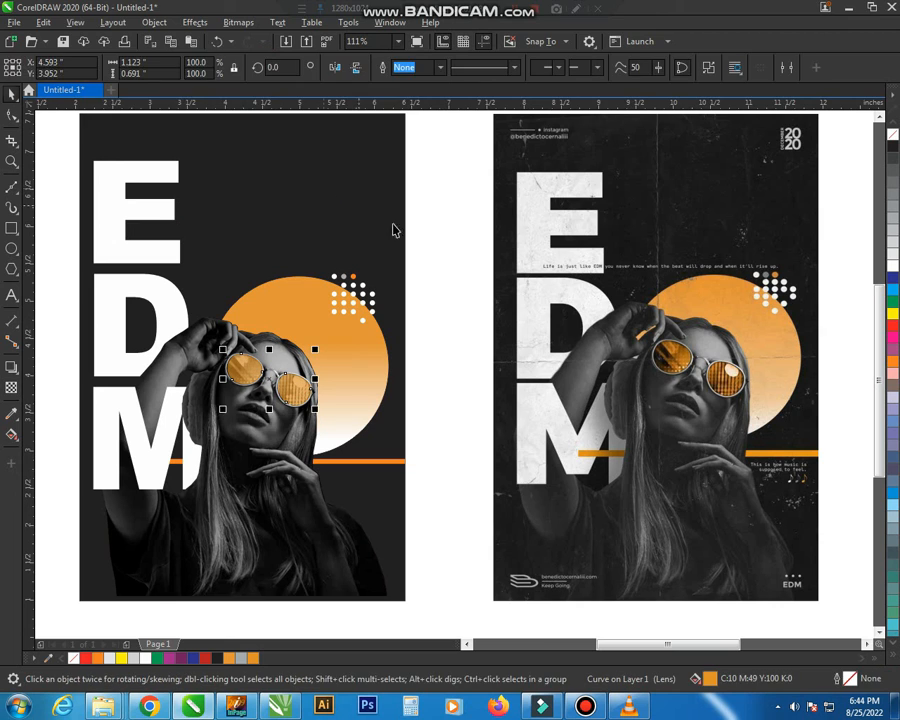
left_click(451, 355)
scroll(446, 334, "down", 2)
key("F2")
left_click_drag(257, 204, 661, 490)
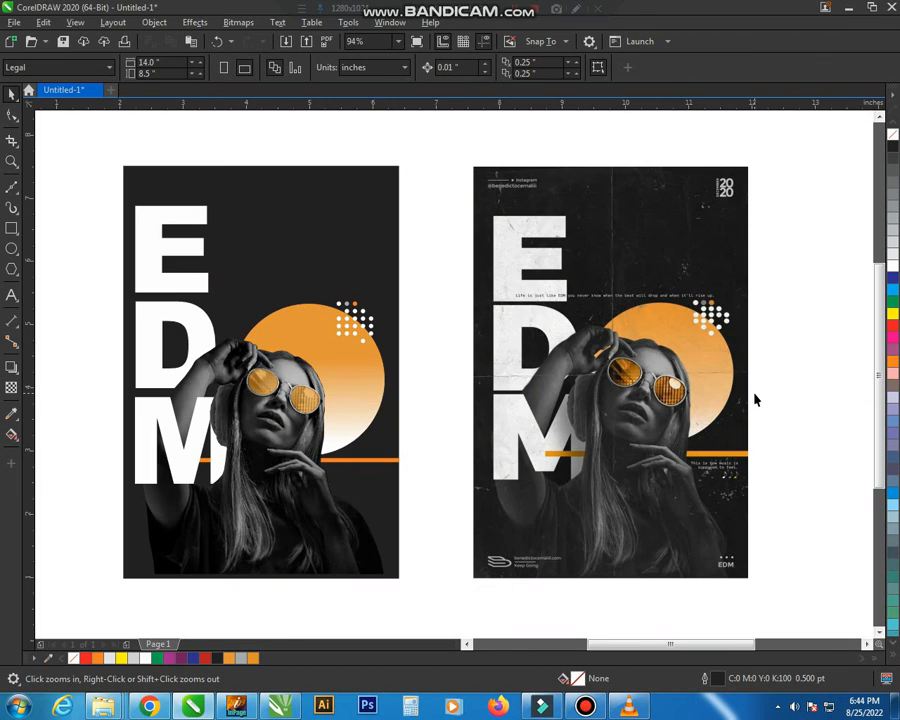
key("space")
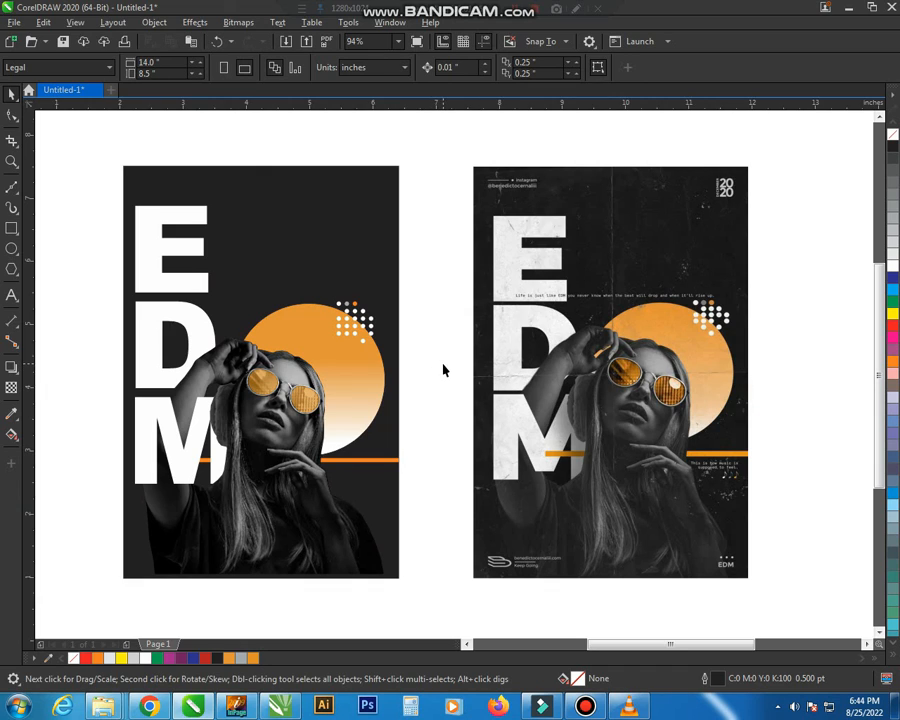